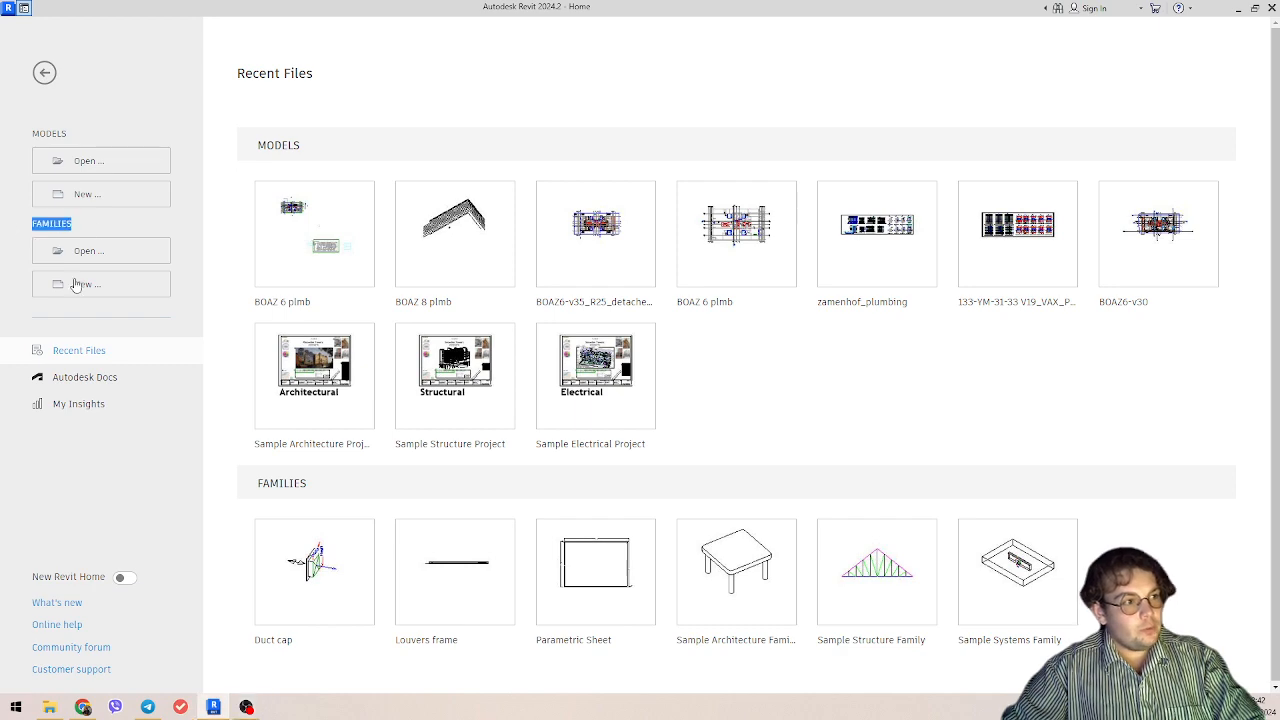
Step: Create a new family from the Metric Door template
left_click(84, 284)
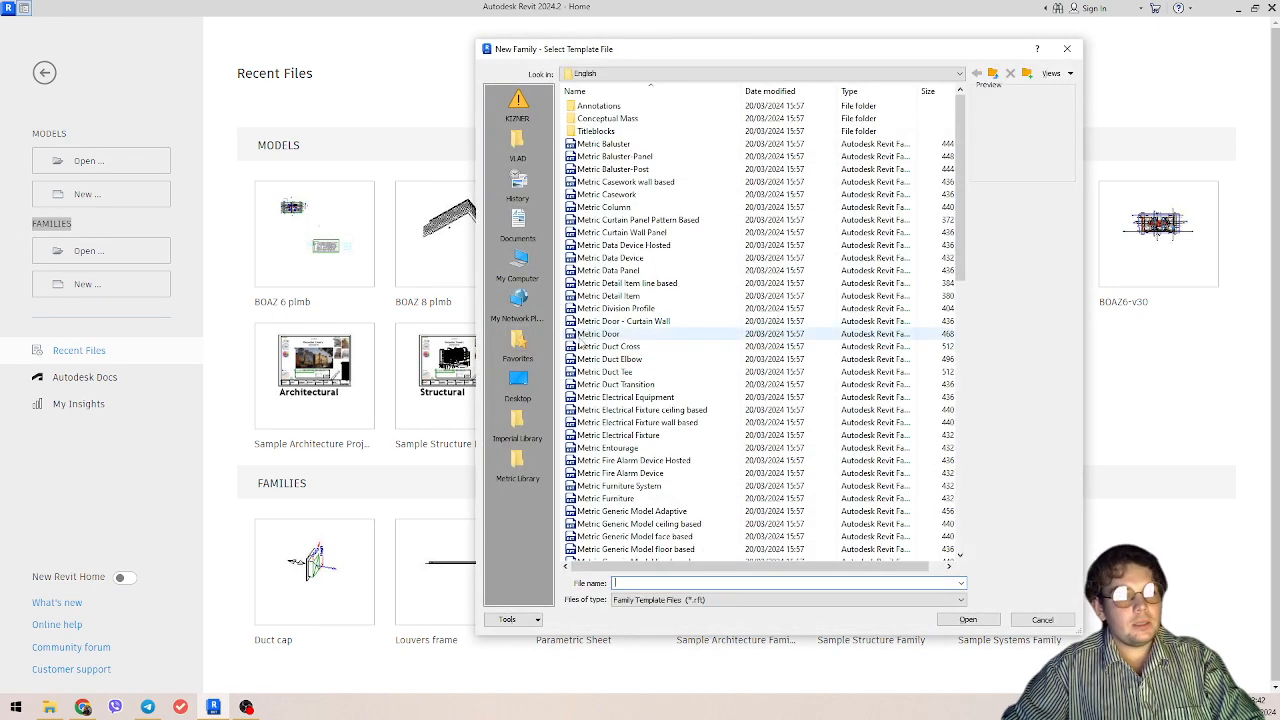
left_click(612, 334)
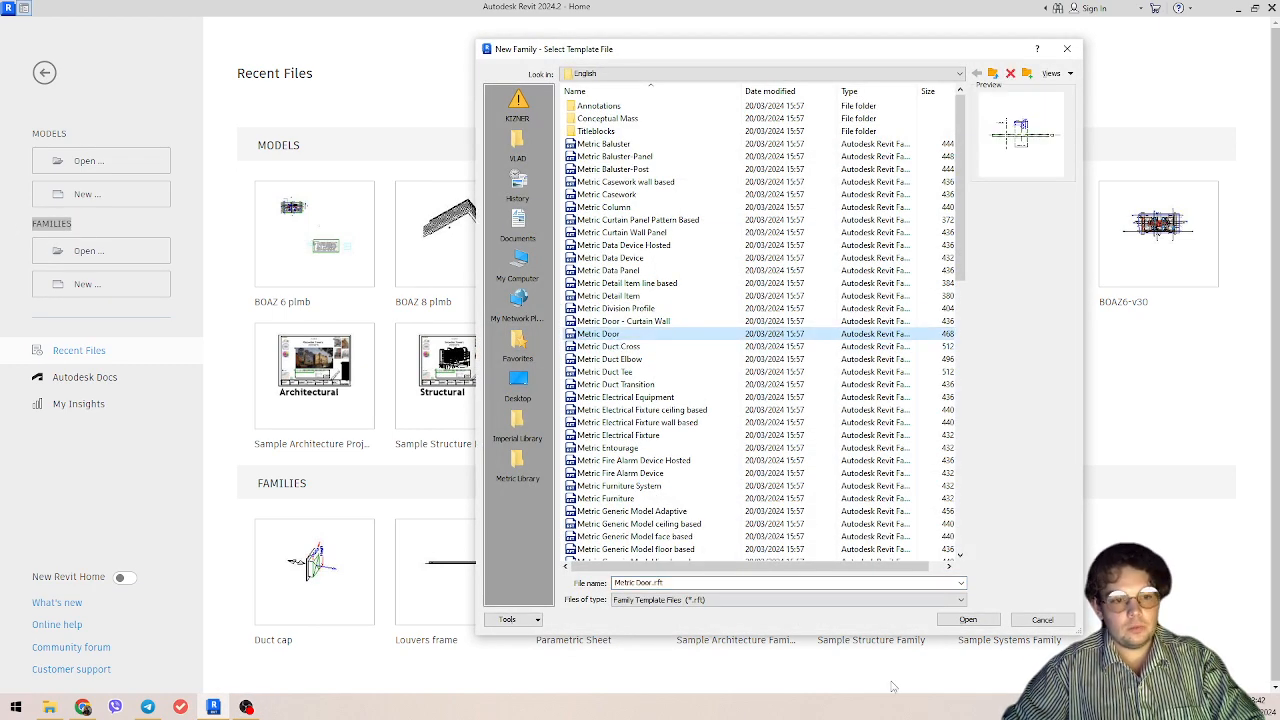
left_click(968, 620)
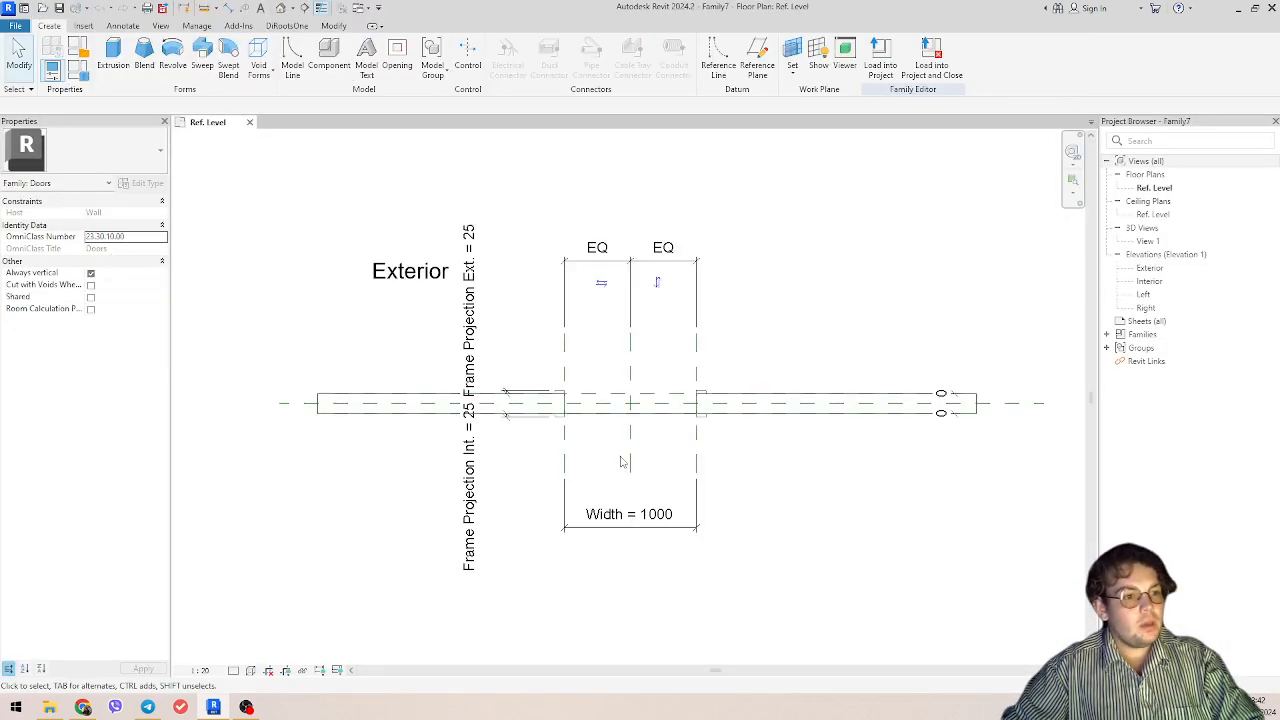
Step: Delete the Frame Projection Ext. and Frame Projection Int. dimensions beside the door opening in the Ref. Level plan
scroll(366, 211, "down", 5)
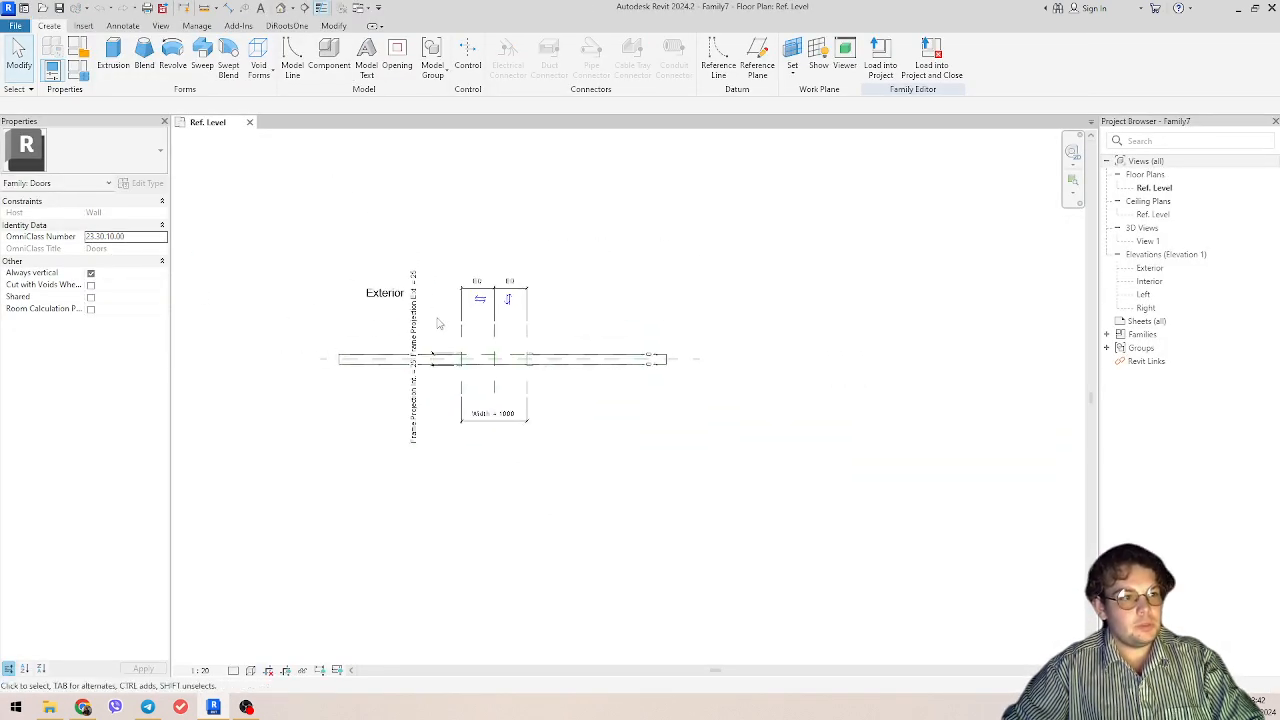
scroll(388, 325, "up", 3)
scroll(476, 385, "up", 2)
left_click(478, 386)
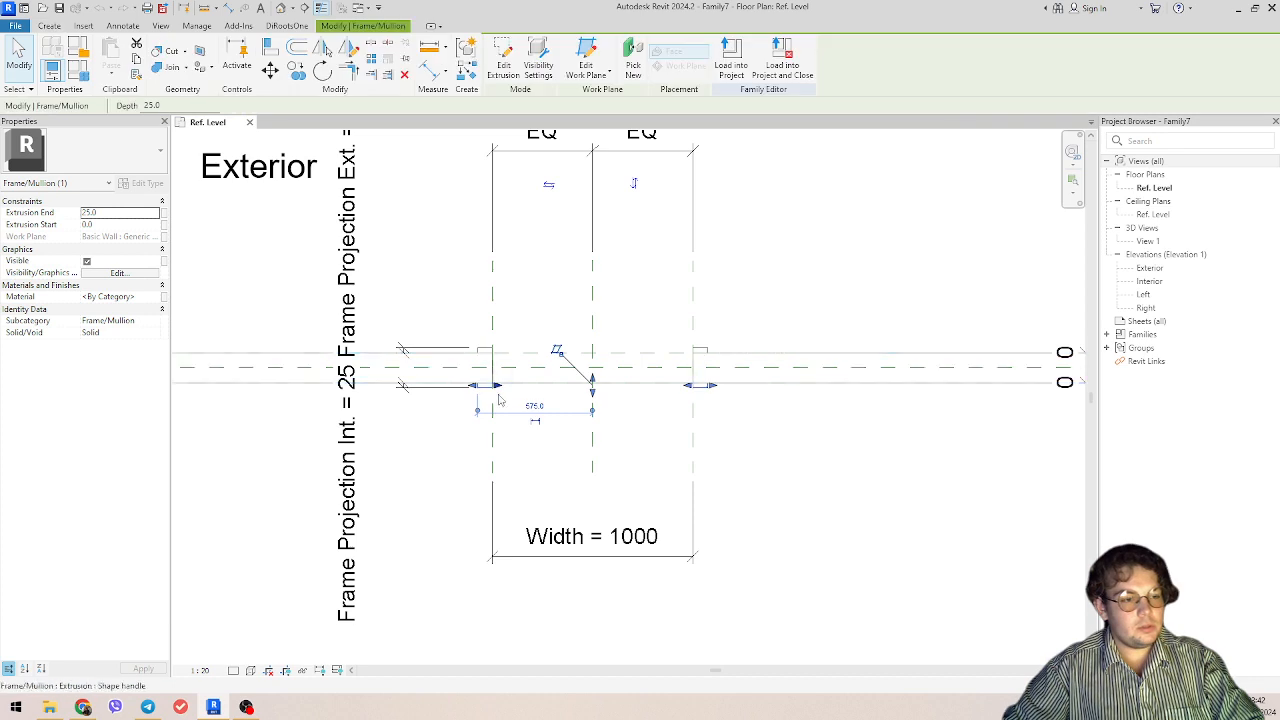
middle_click_drag(397, 459, 417, 467)
left_click(425, 470)
scroll(425, 470, "down", 6)
scroll(530, 411, "up", 5)
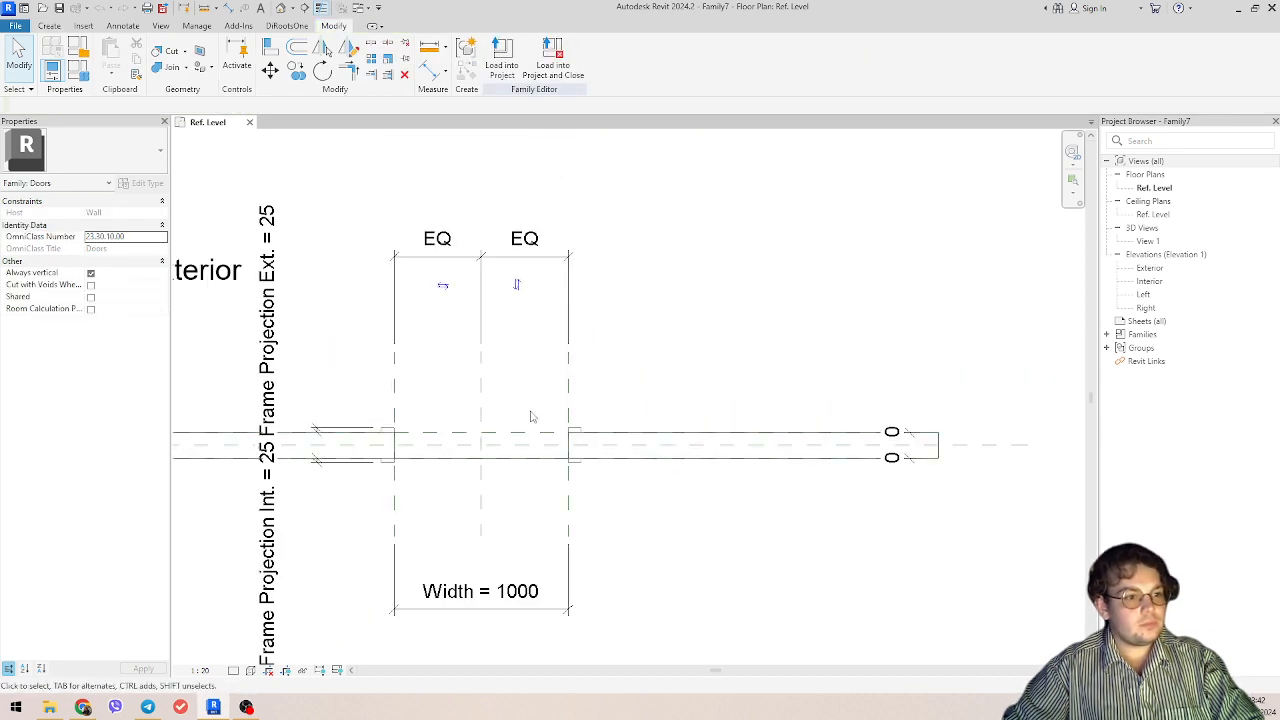
middle_click_drag(445, 384, 556, 377)
scroll(434, 398, "up", 2)
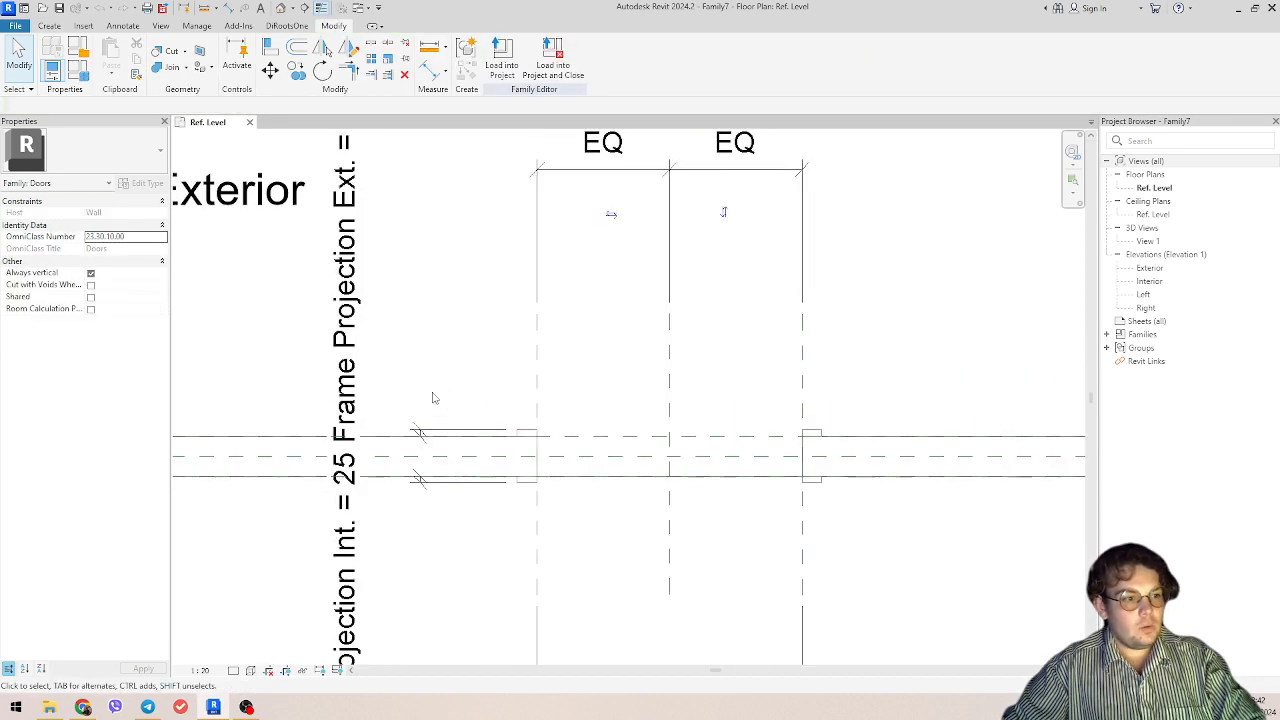
left_click(343, 394)
key("Escape")
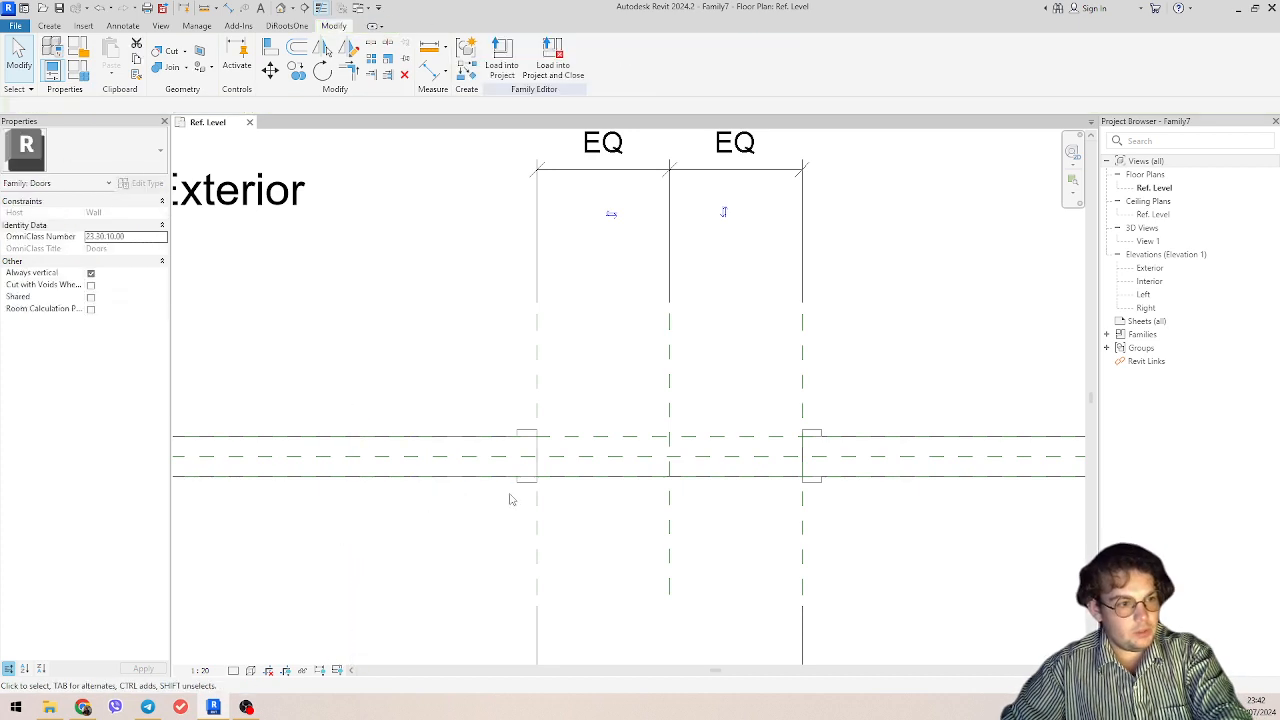
Step: Delete the interior and exterior Frame/Mullion extrusions around the door opening
left_click(516, 482)
key("Escape")
left_click(526, 437)
key("Escape")
scroll(494, 390, "down", 6)
middle_click_drag(494, 391, 449, 426)
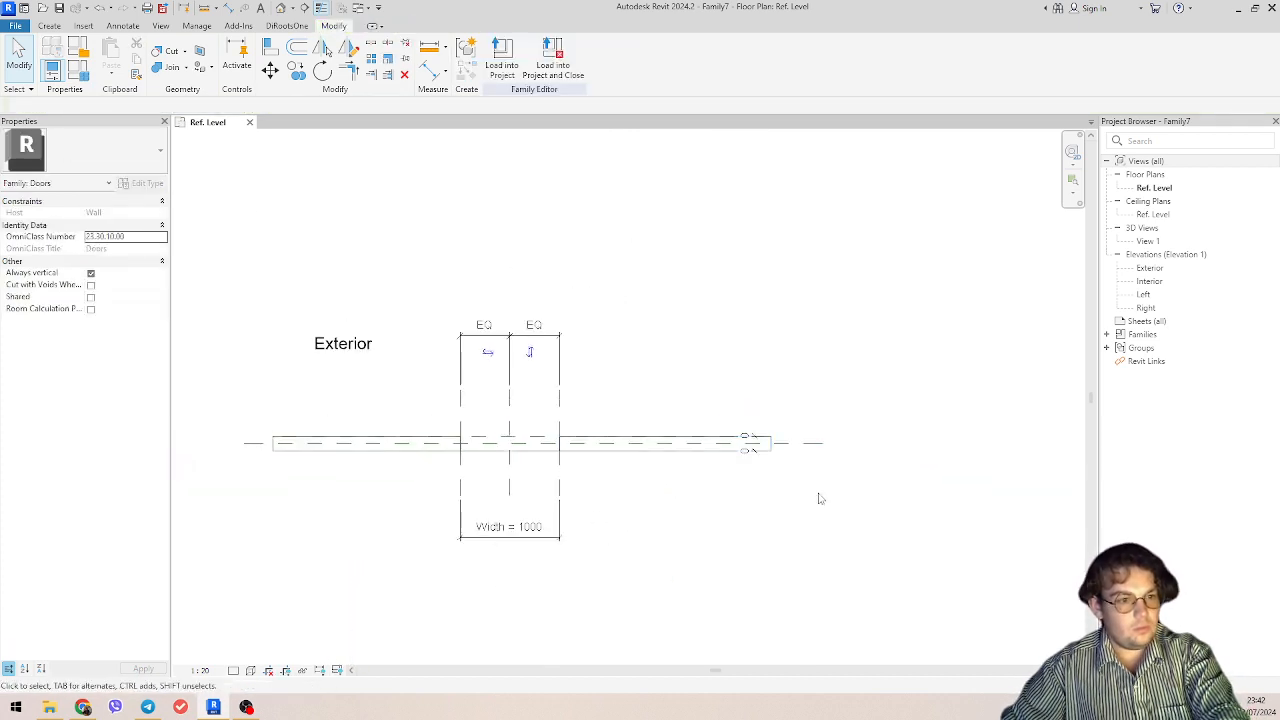
Step: Examine the three vertical reference planes at the door opening and the Width dimension spanning them
scroll(768, 458, "up", 3)
left_click_drag(700, 412, 760, 477)
key("Escape")
scroll(626, 340, "down", 4)
middle_click_drag(626, 340, 631, 380)
scroll(444, 407, "up", 3)
middle_click_drag(444, 407, 632, 409)
left_click_drag(809, 405, 493, 395)
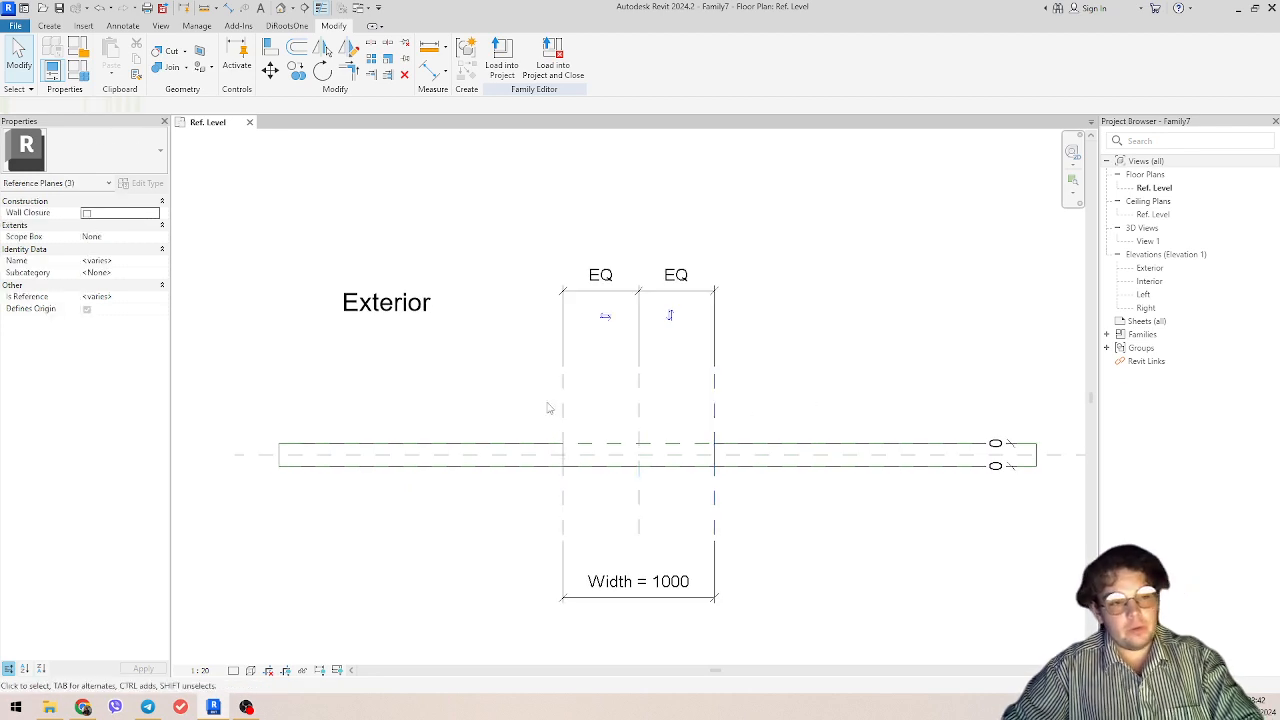
middle_click_drag(778, 415, 807, 372)
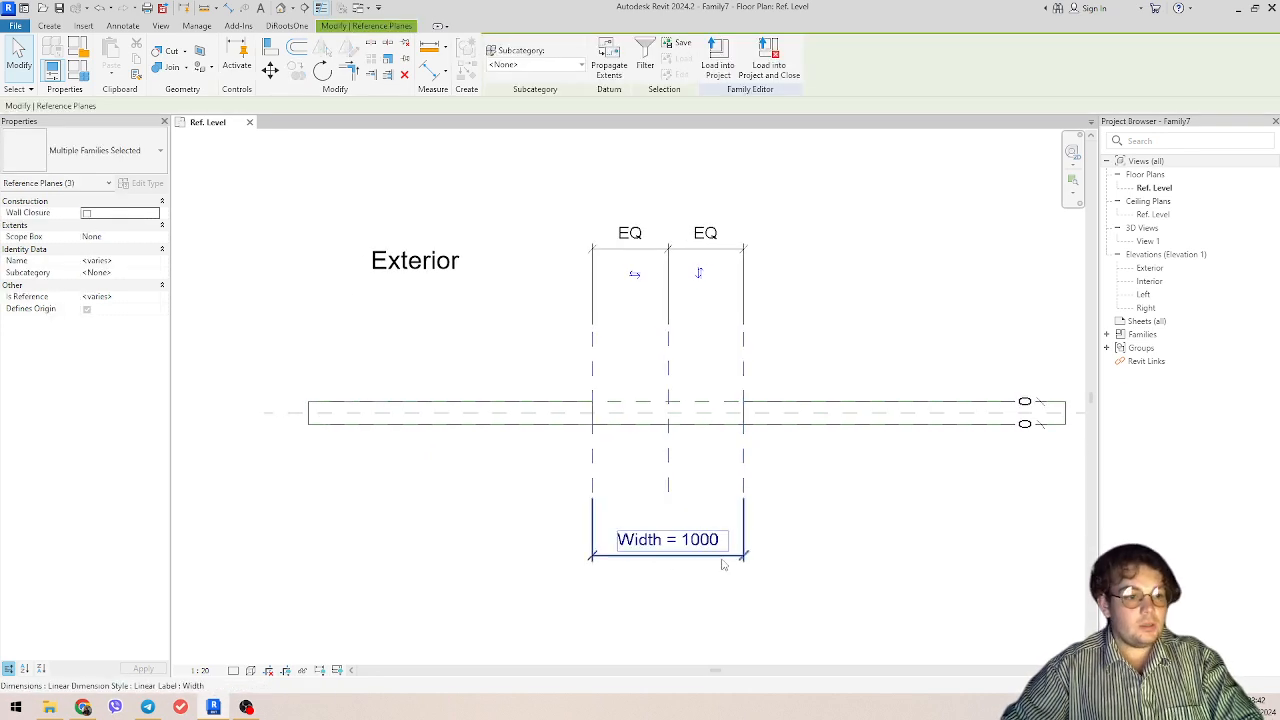
middle_click_drag(880, 299, 834, 295)
left_click_drag(808, 358, 433, 349)
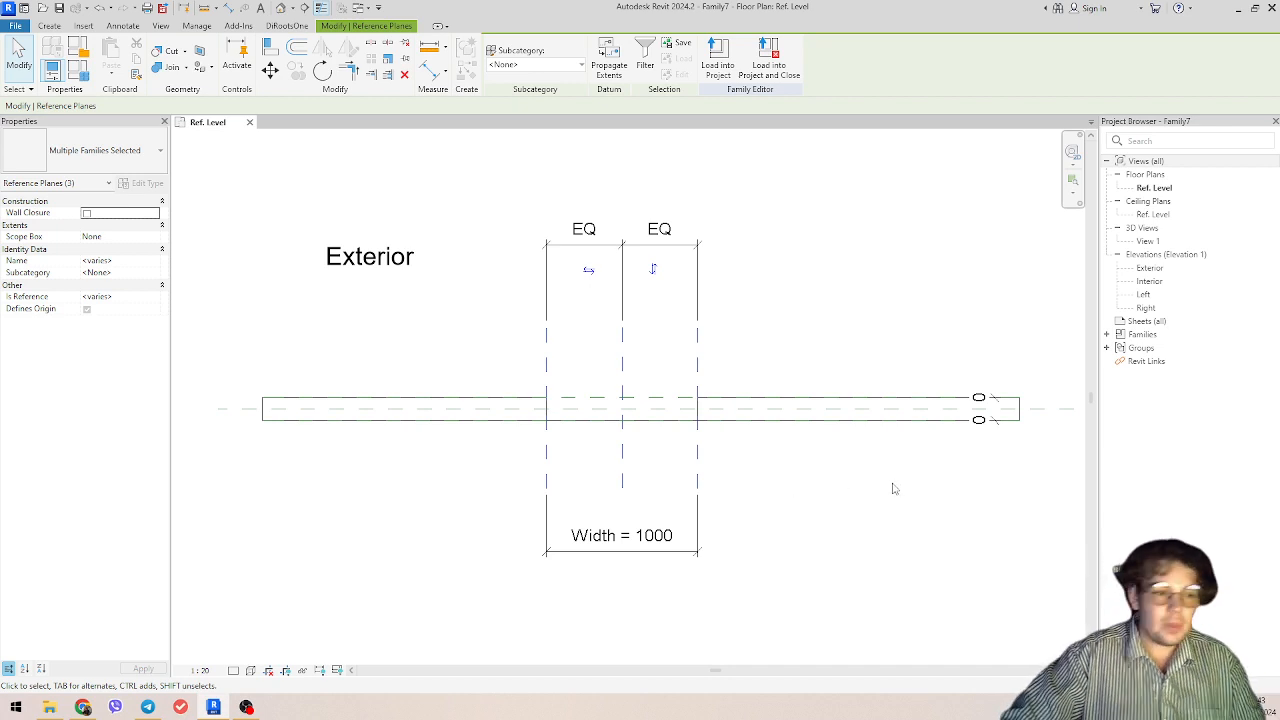
left_click(668, 542)
left_click(784, 526)
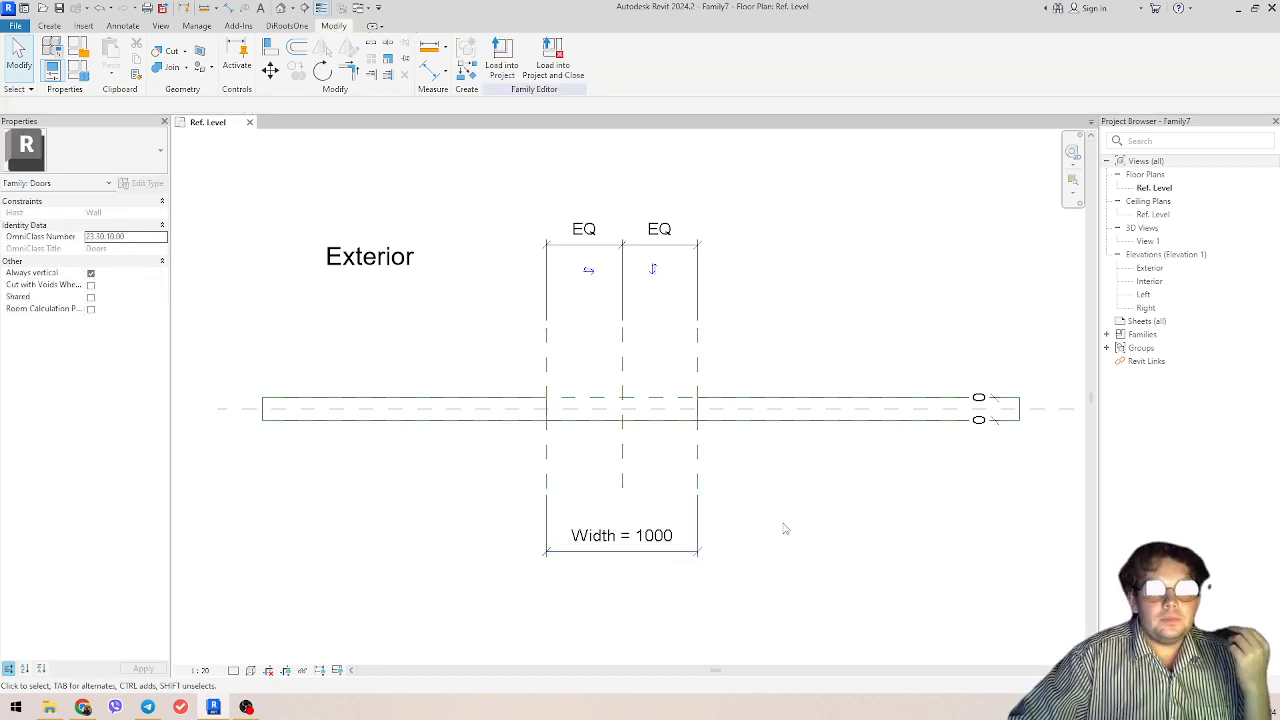
Step: Set the door's Width parameter to 1500 mm in the family types
left_click(677, 552)
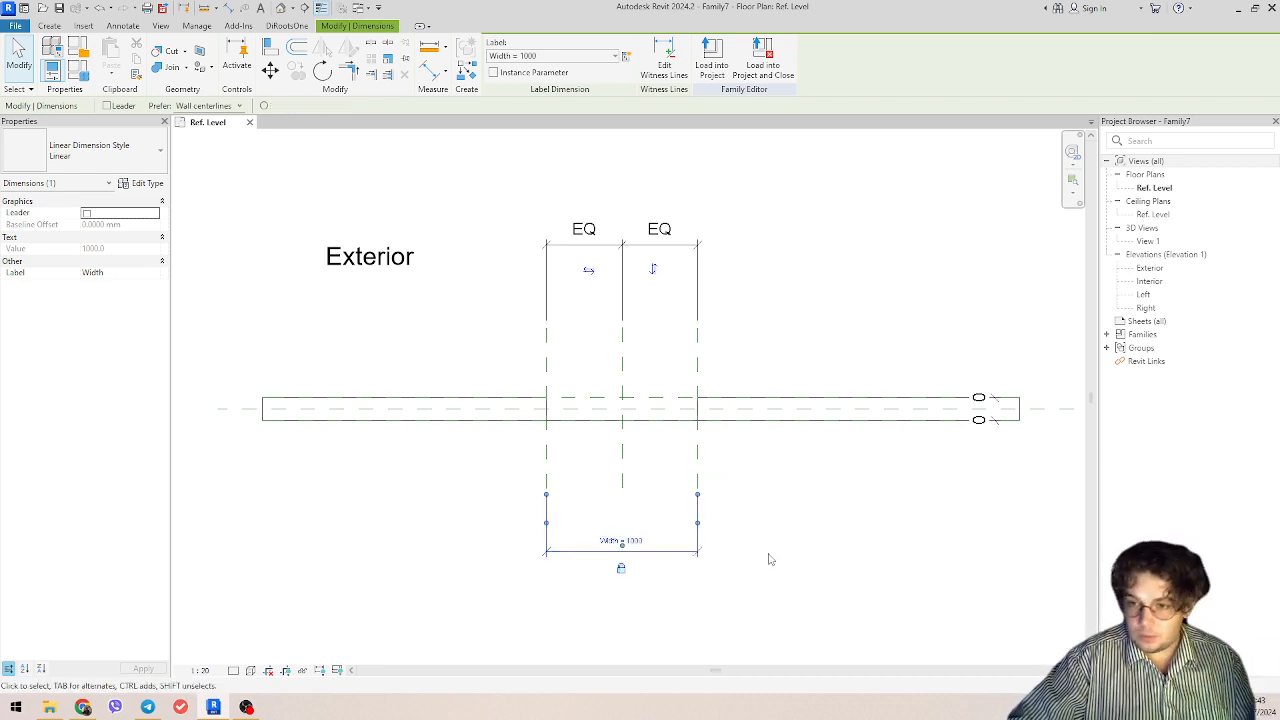
left_click(620, 540)
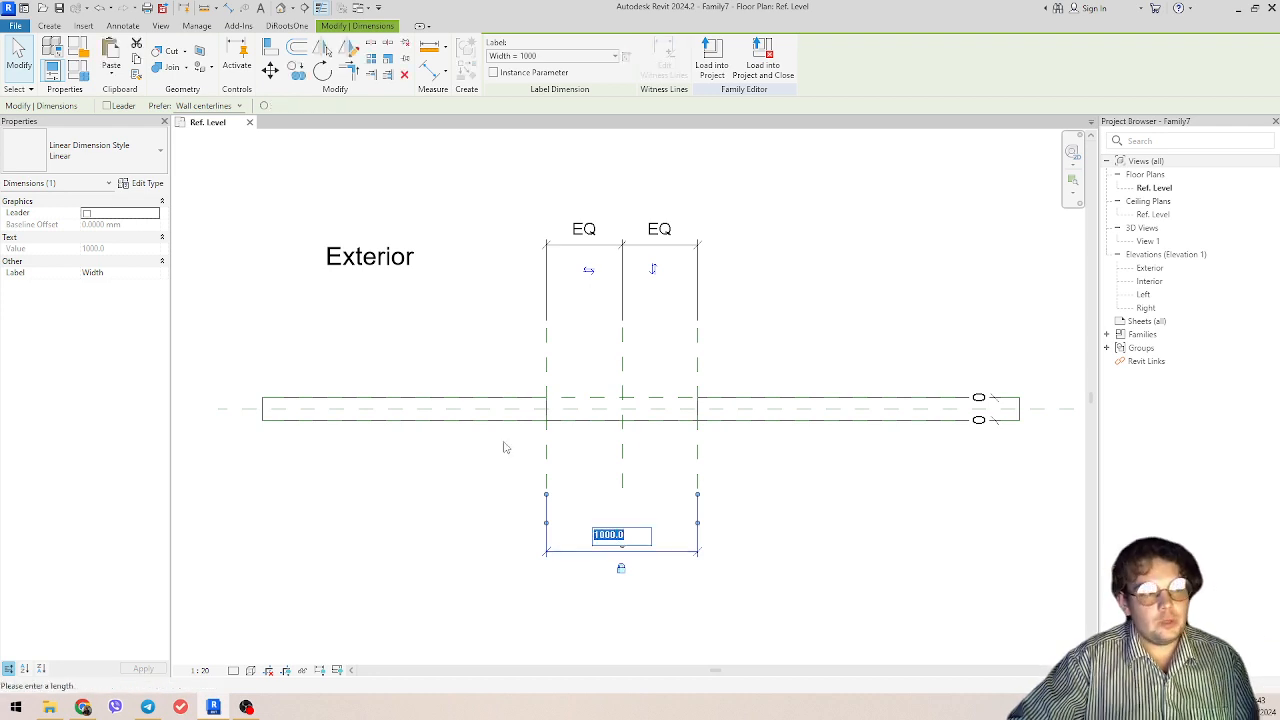
left_click(77, 68)
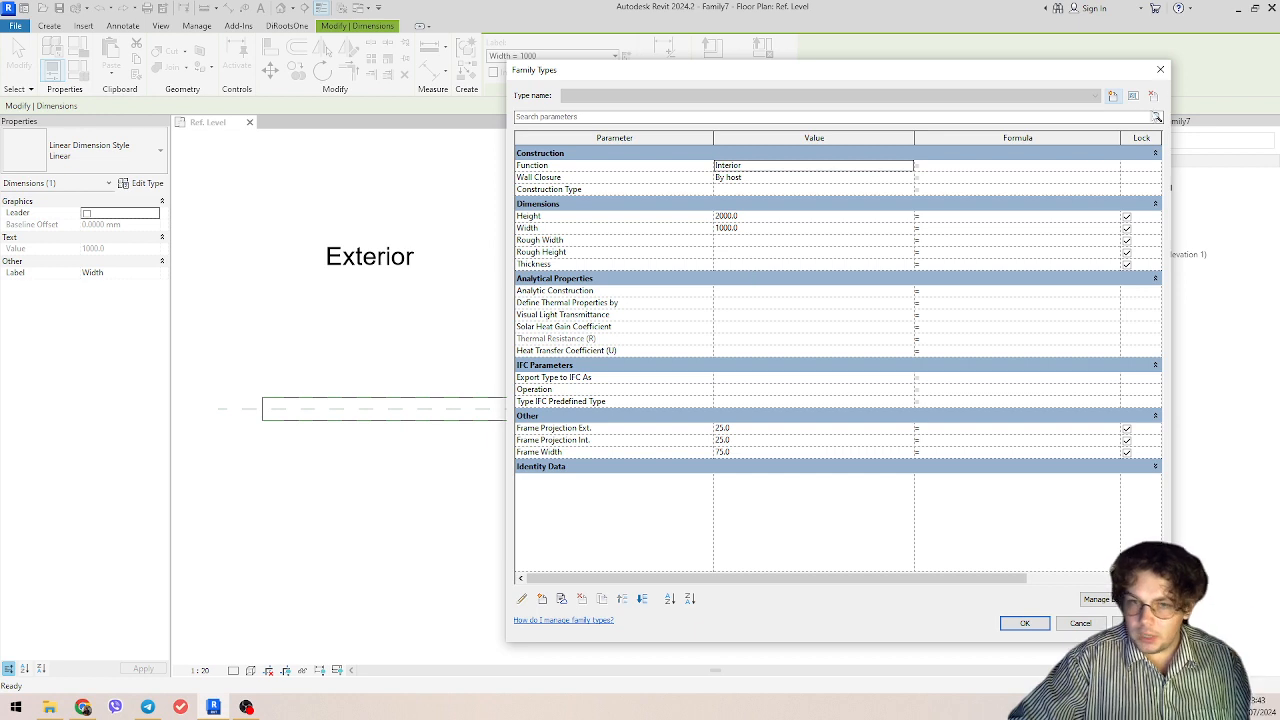
left_click(784, 216)
left_click(777, 227)
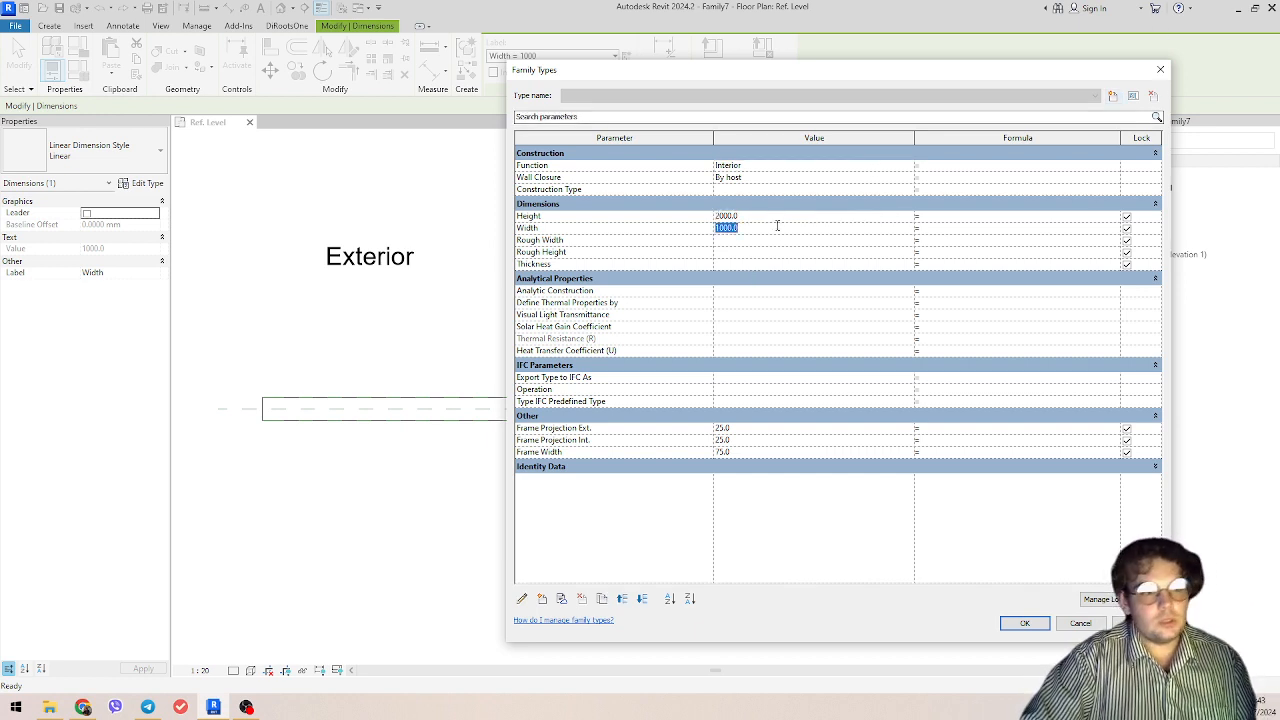
type("150")
key("Tab")
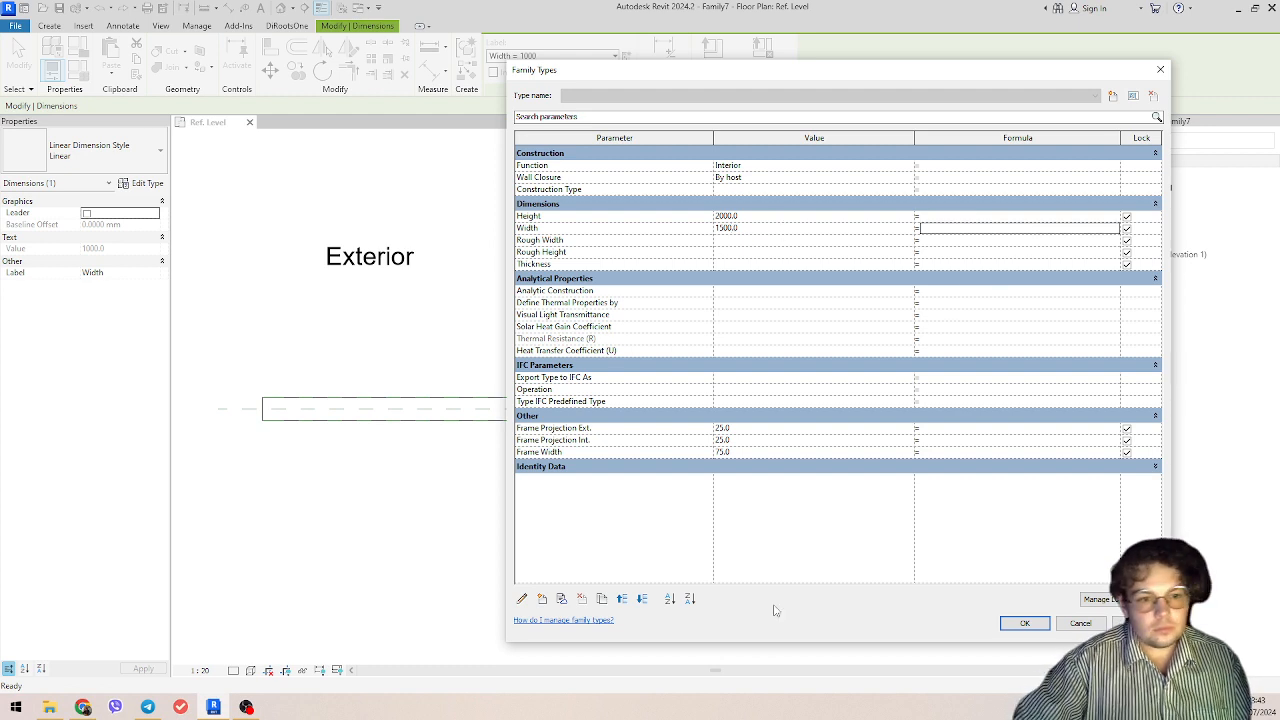
left_click(1024, 623)
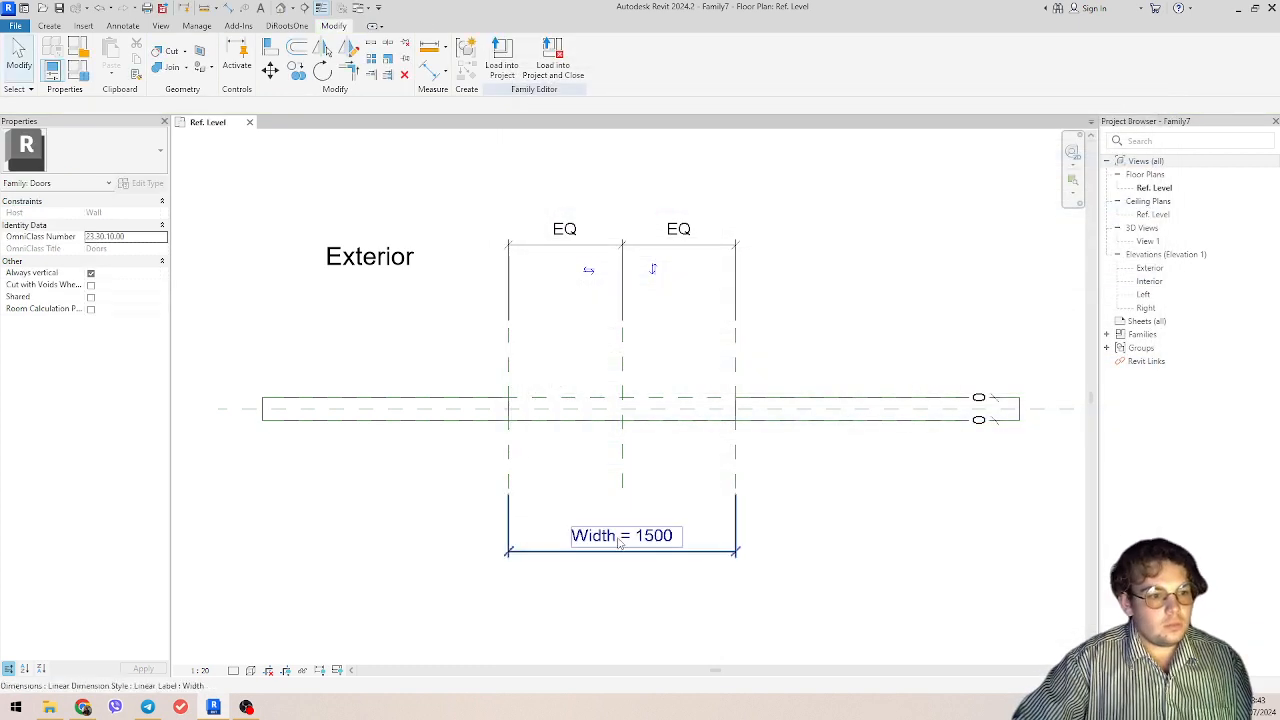
scroll(614, 534, "up", 2)
scroll(725, 549, "down", 2)
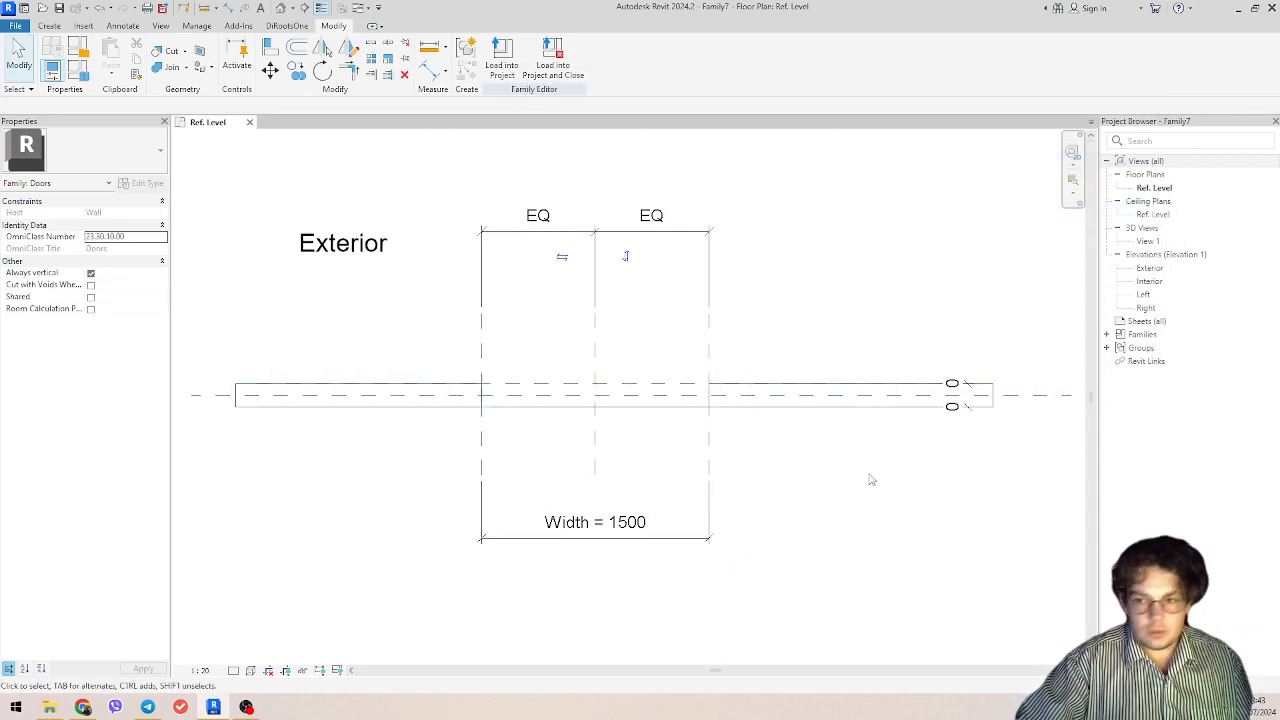
Step: Examine the opening's vertical reference planes together with the Width dimension and the EQ dimension constraining them
left_click_drag(750, 430, 482, 445)
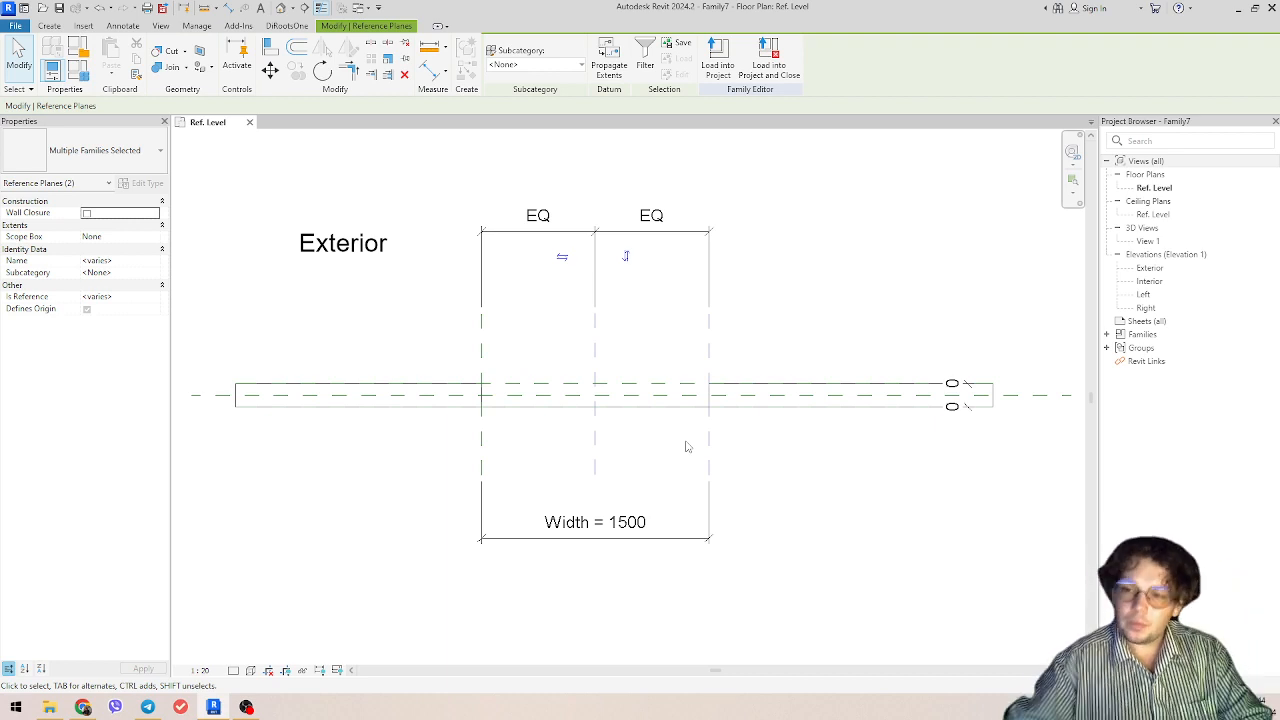
left_click_drag(815, 452, 314, 433)
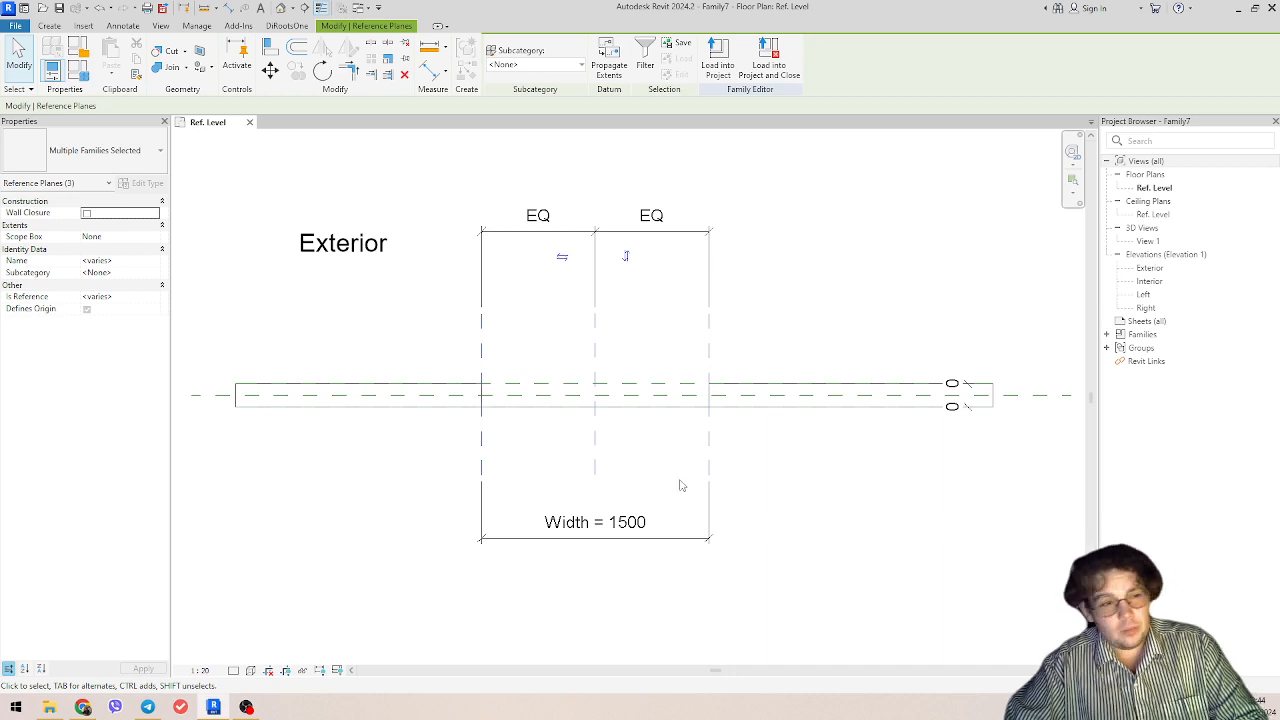
left_click(523, 539)
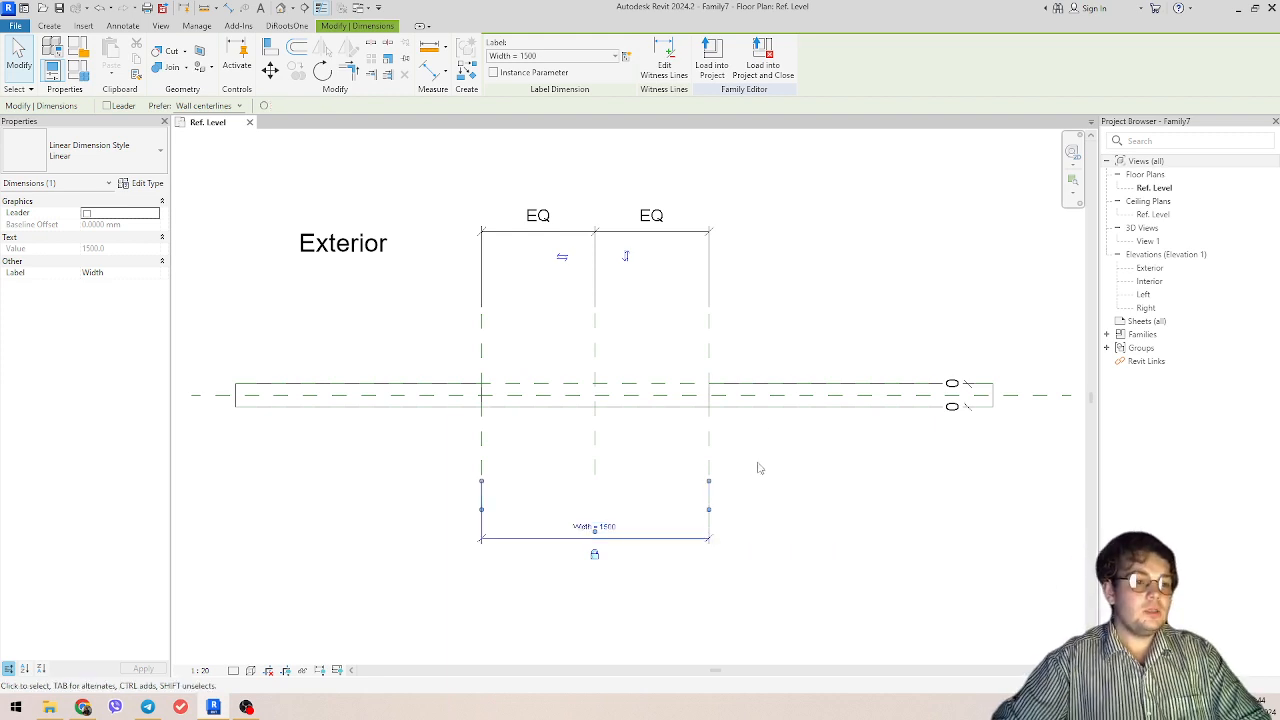
left_click(681, 238)
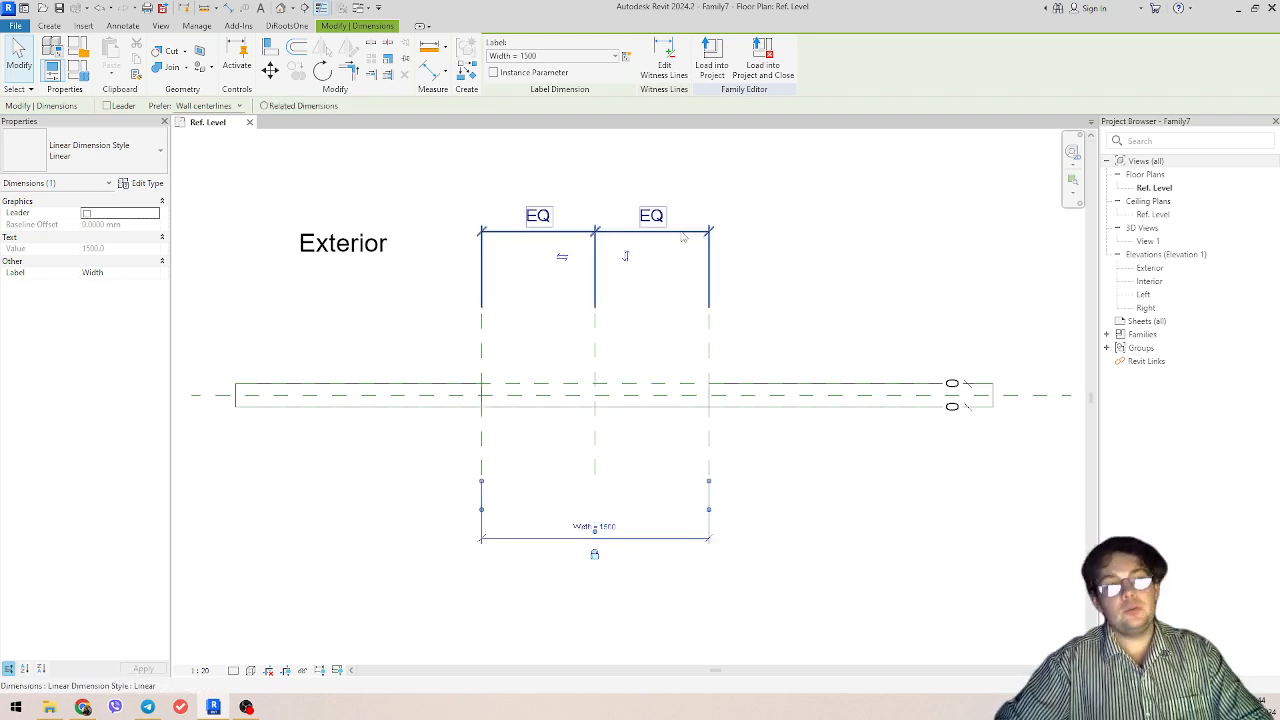
left_click(820, 286)
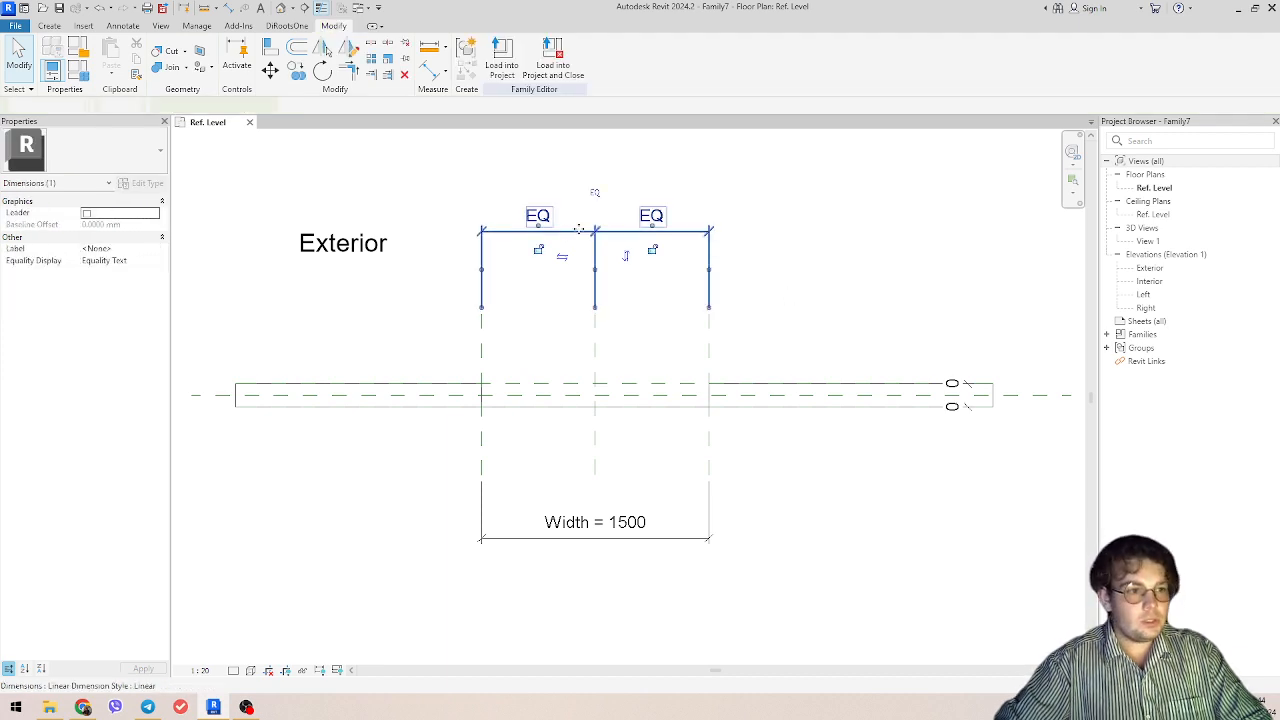
left_click(568, 225)
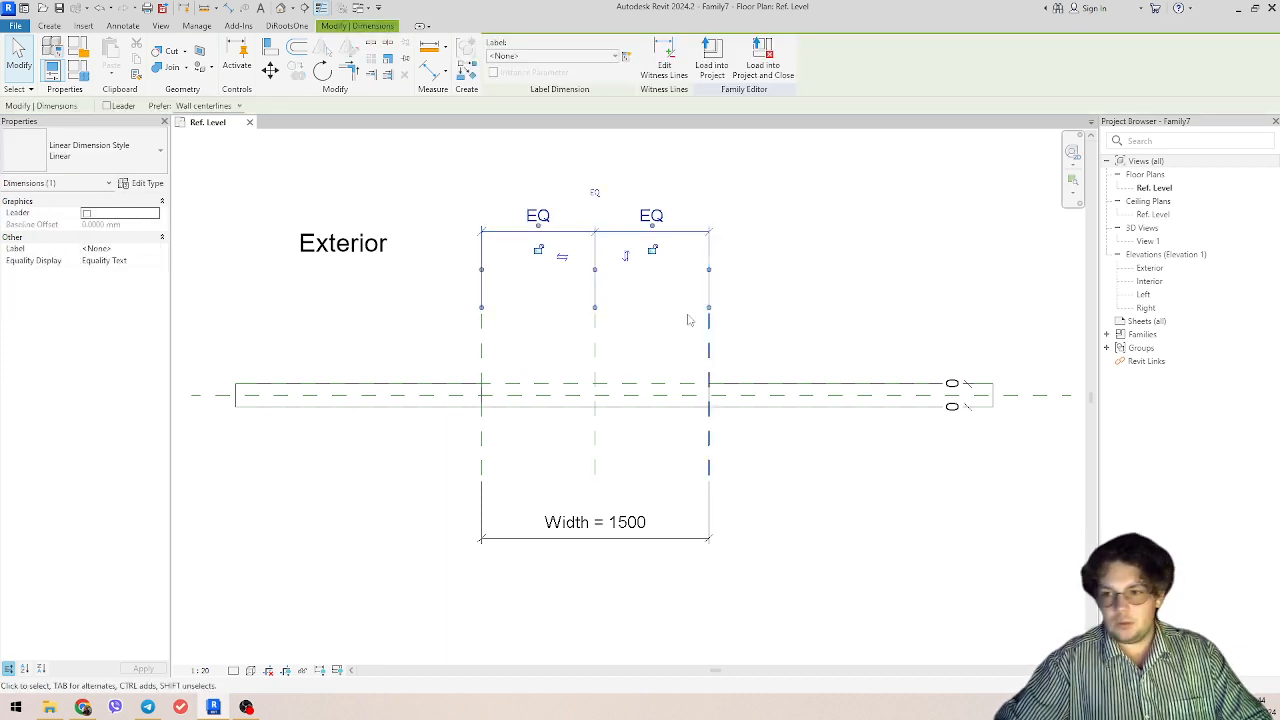
left_click(793, 320)
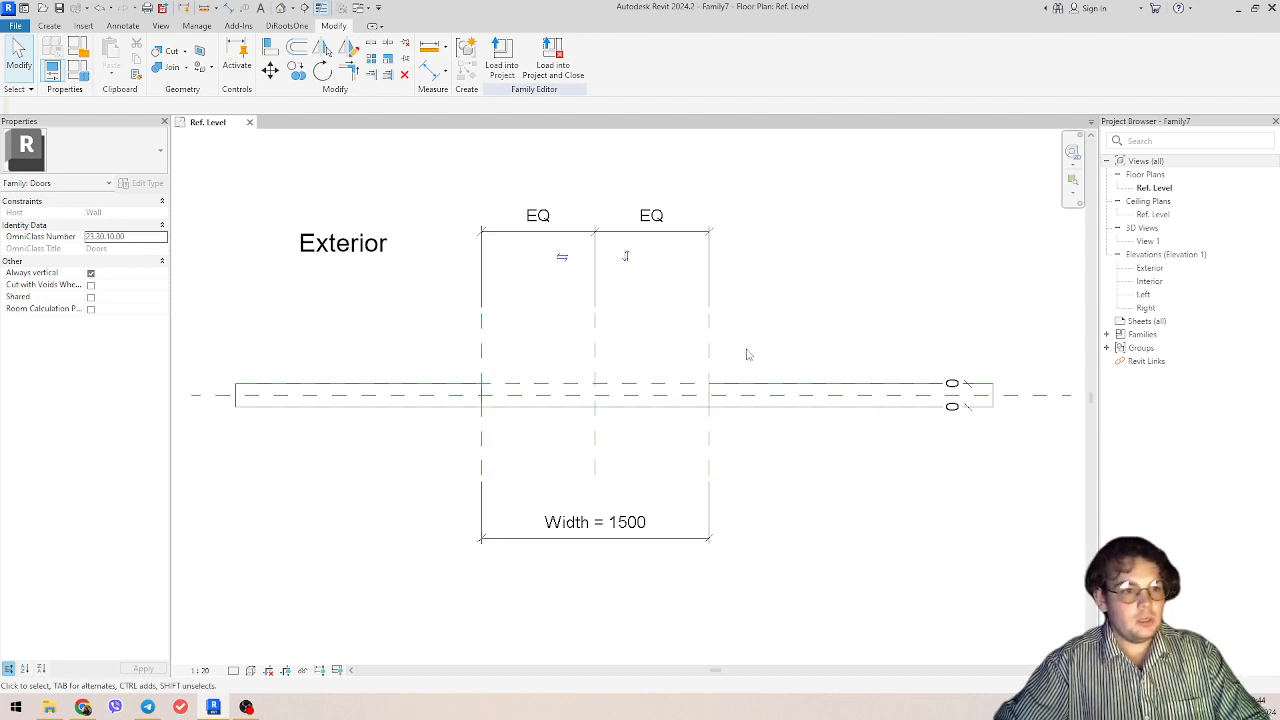
Step: Draw a vertical reference plane across the wall, about 711 mm to the right of the door opening
key("r")
key("p")
left_click(817, 480)
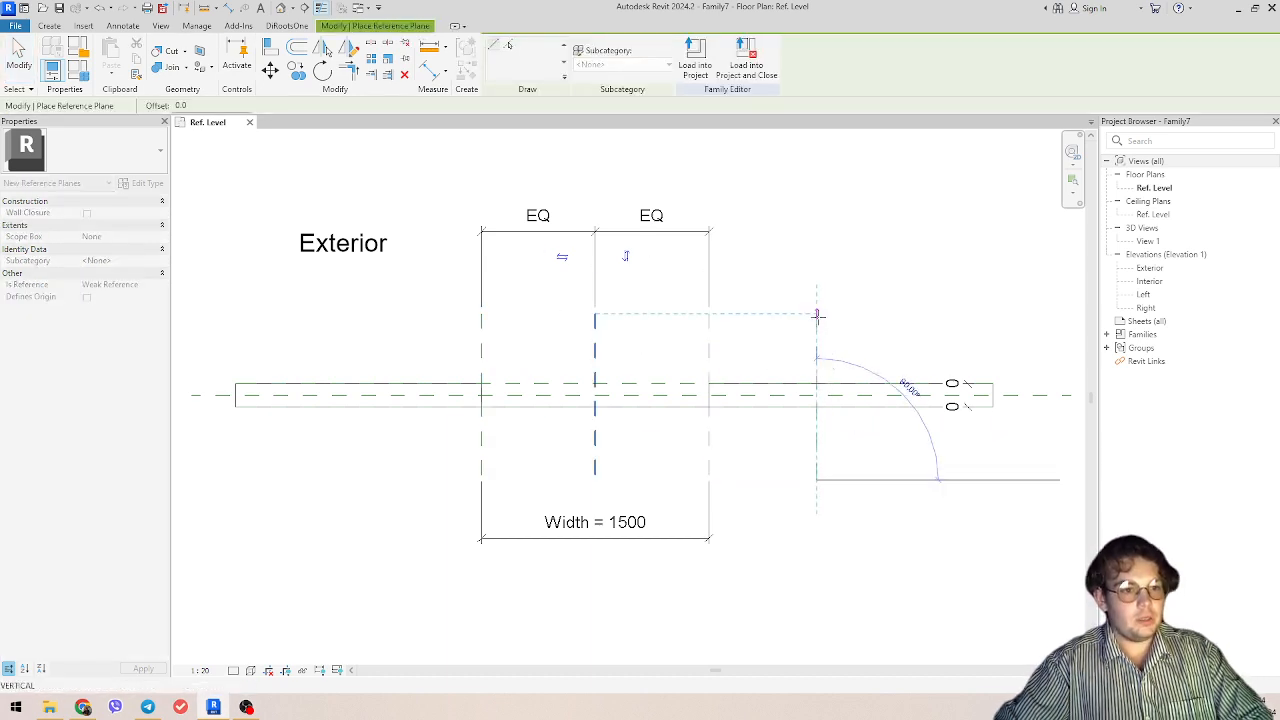
left_click(817, 316)
key("Escape")
key("Escape")
Step: Extend the EQ dimension string with a witness line to the new reference plane
left_click(712, 290)
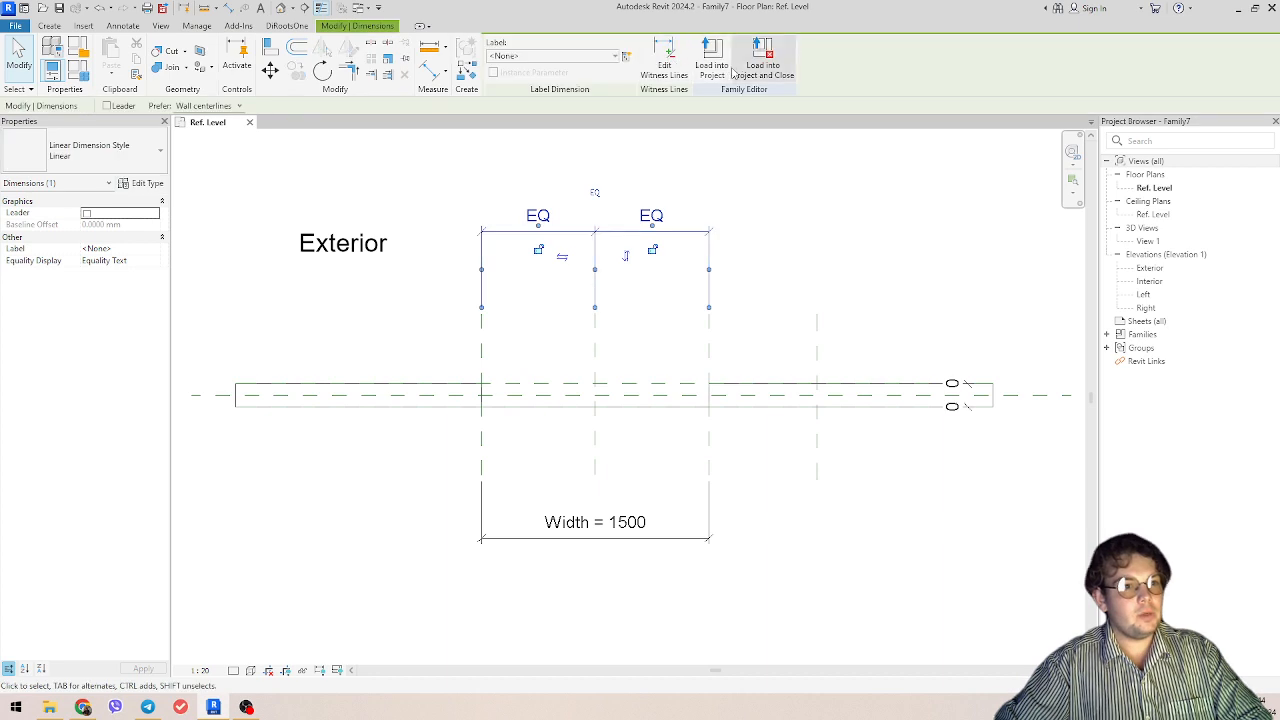
left_click(664, 68)
left_click(817, 310)
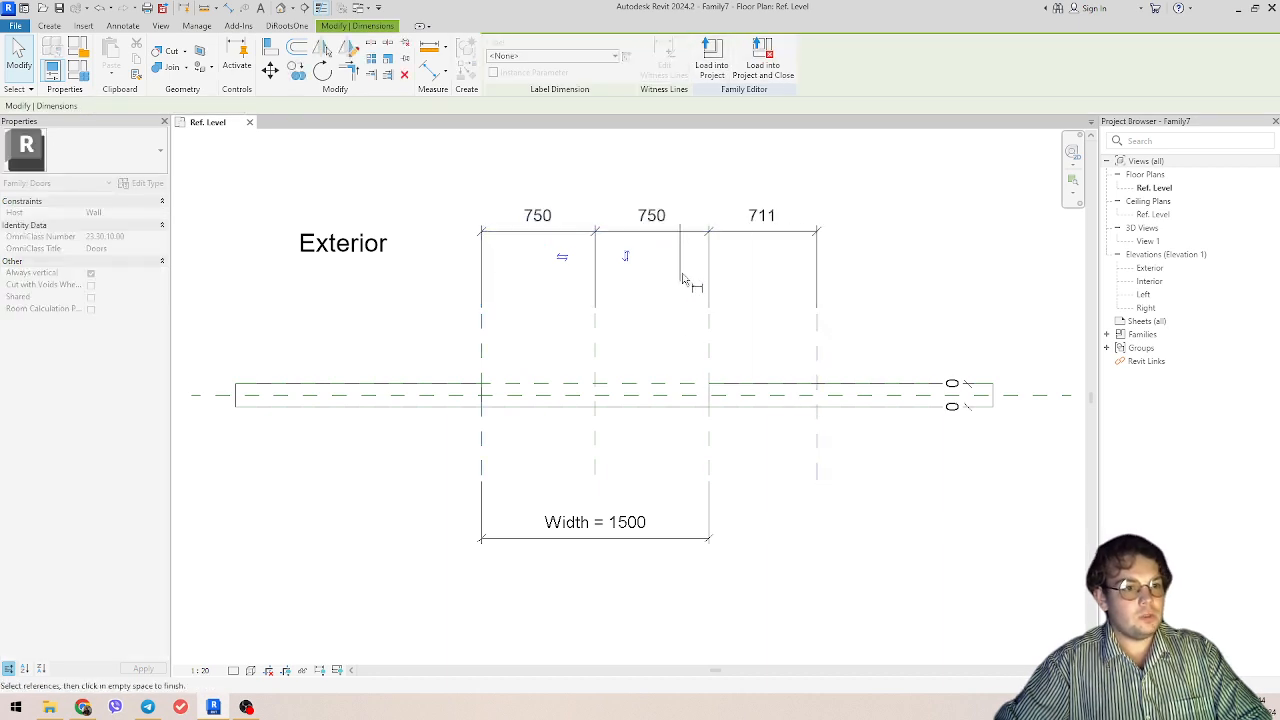
left_click(802, 299)
left_click(802, 299)
Step: Try to make the three segments of the extended dimension string equal, removing the conflicting constraints
left_click(710, 258)
left_click(652, 193)
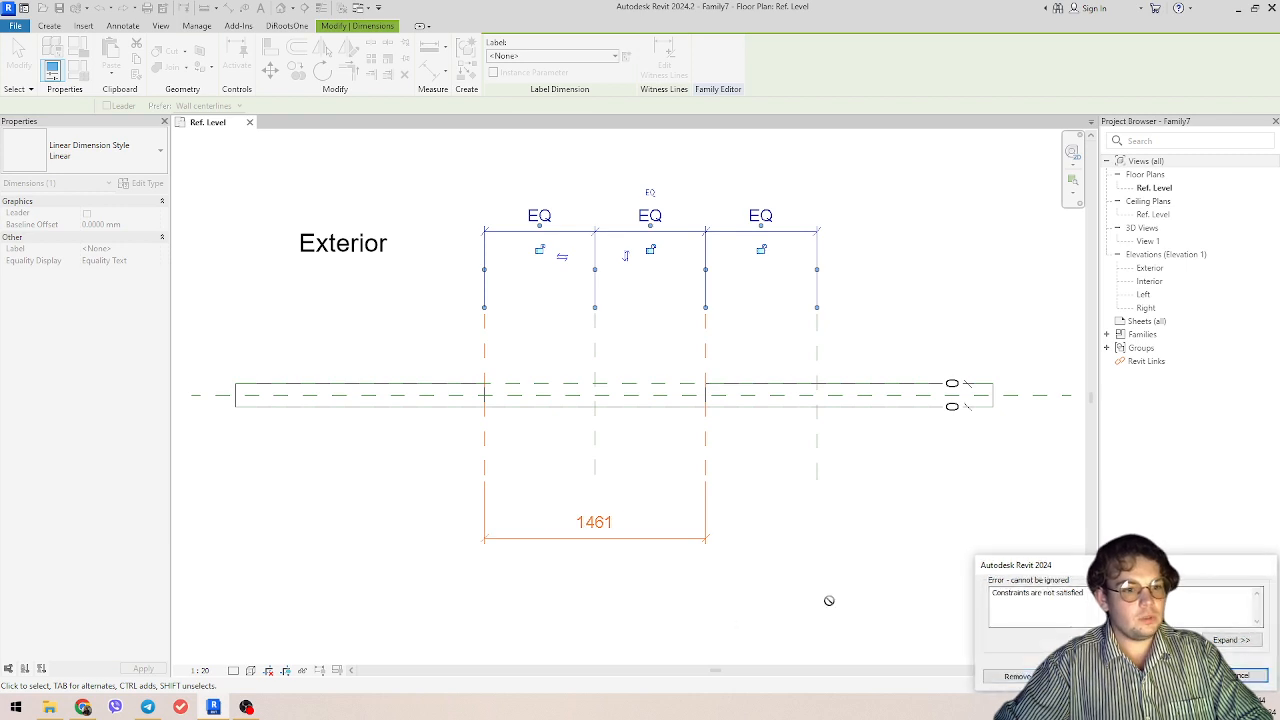
left_click(1018, 676)
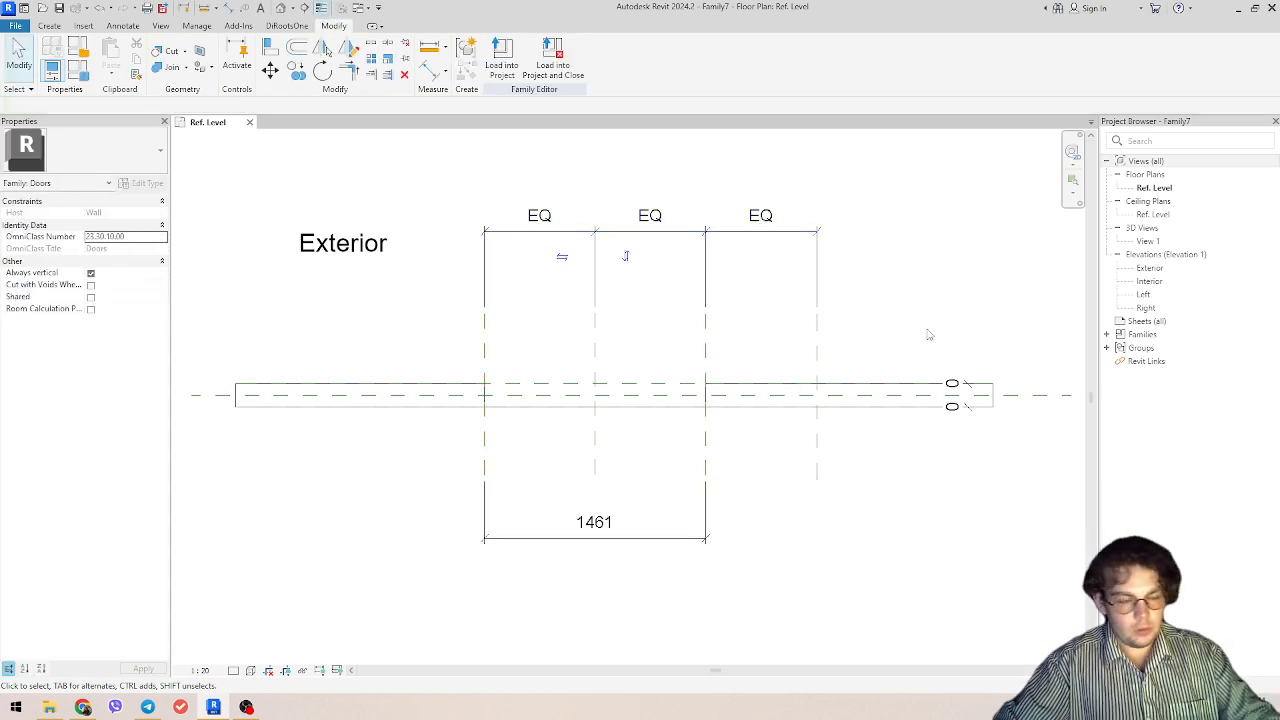
Step: Undo the equality constraint, the dimension string extension and the added reference plane
key("ctrl+z")
key("ctrl+z")
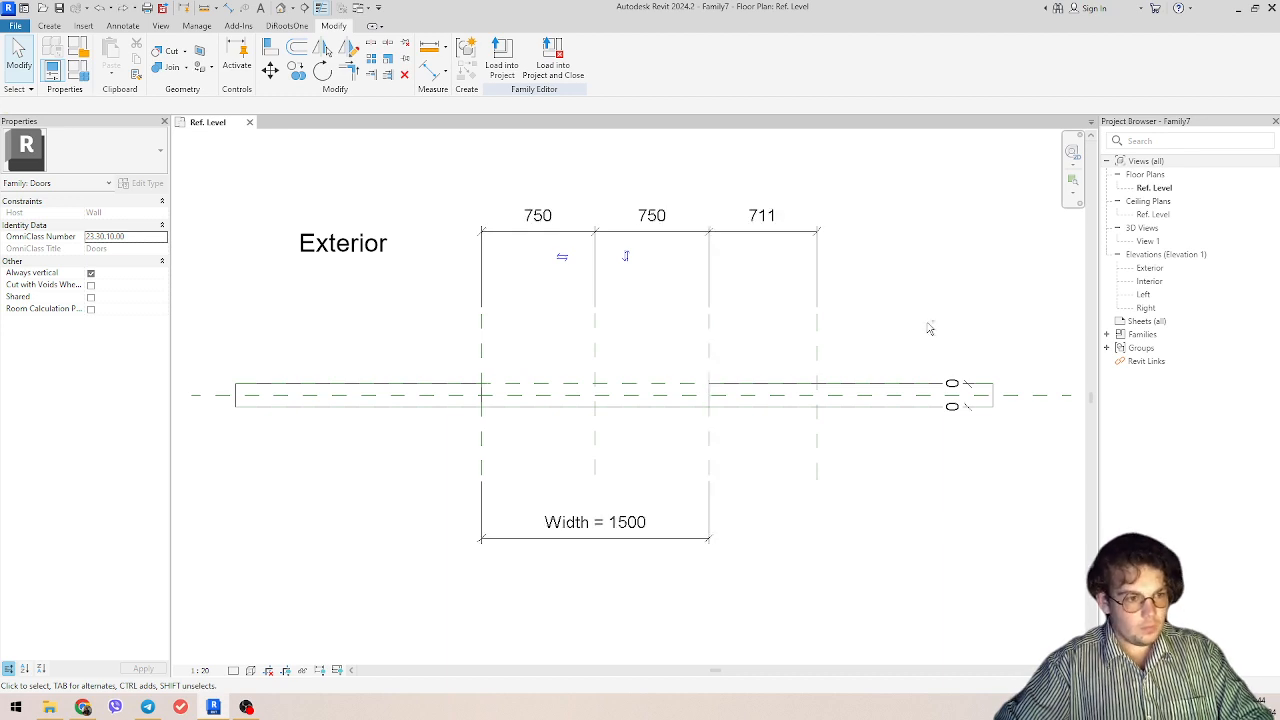
scroll(848, 323, "down", 4)
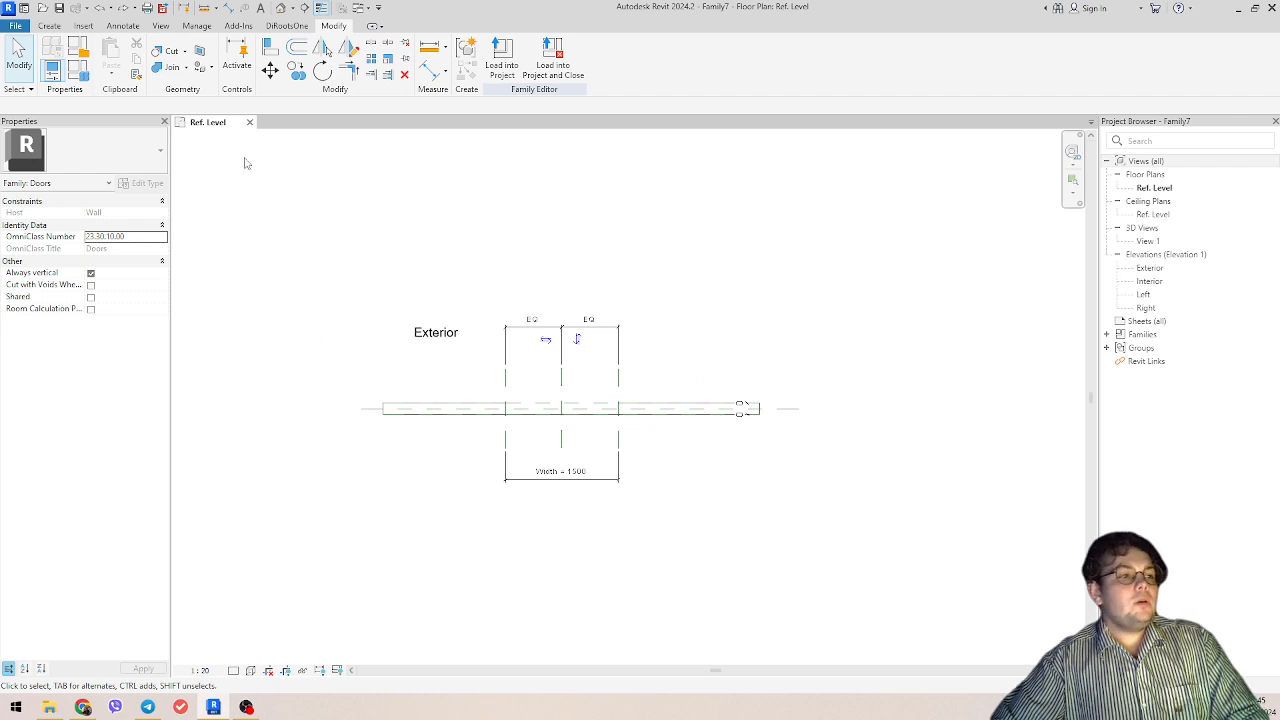
Step: Open the Exterior elevation and examine the height dimensions, the equality dimension and the door opening outline
double_click(1150, 268)
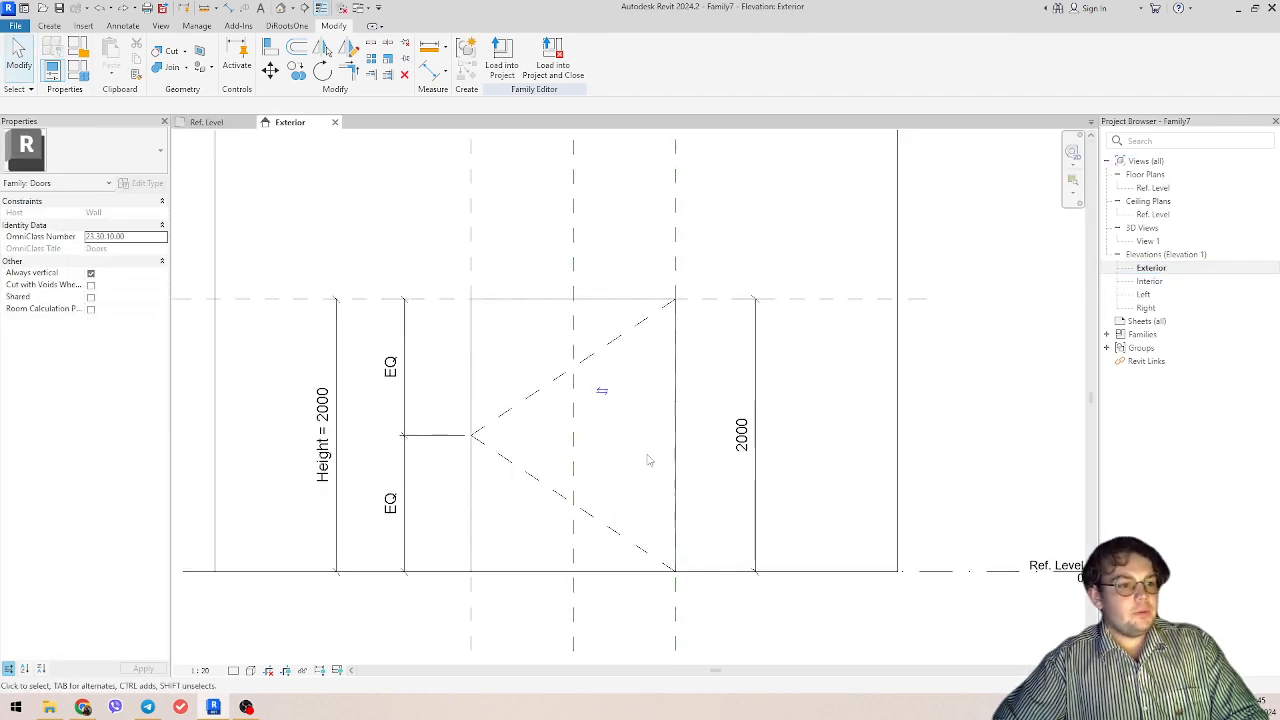
scroll(648, 460, "down", 2)
scroll(575, 445, "up", 3)
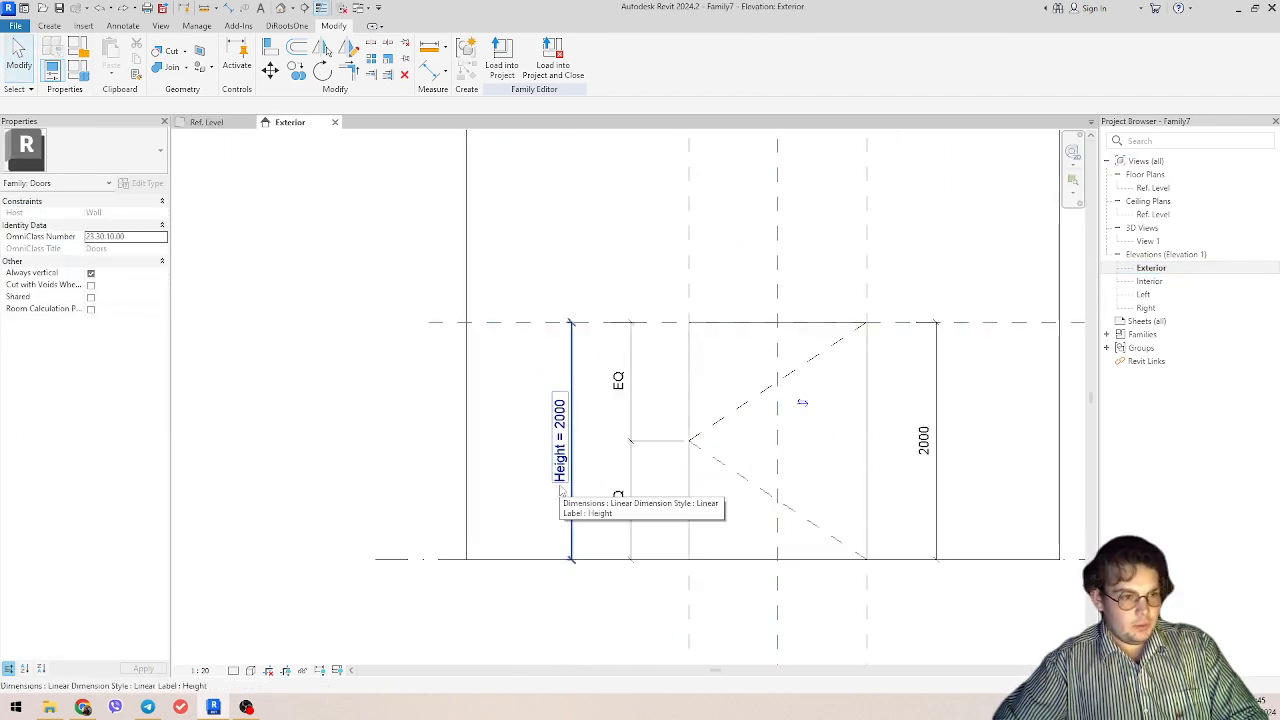
left_click(634, 448)
middle_click_drag(680, 478, 620, 480)
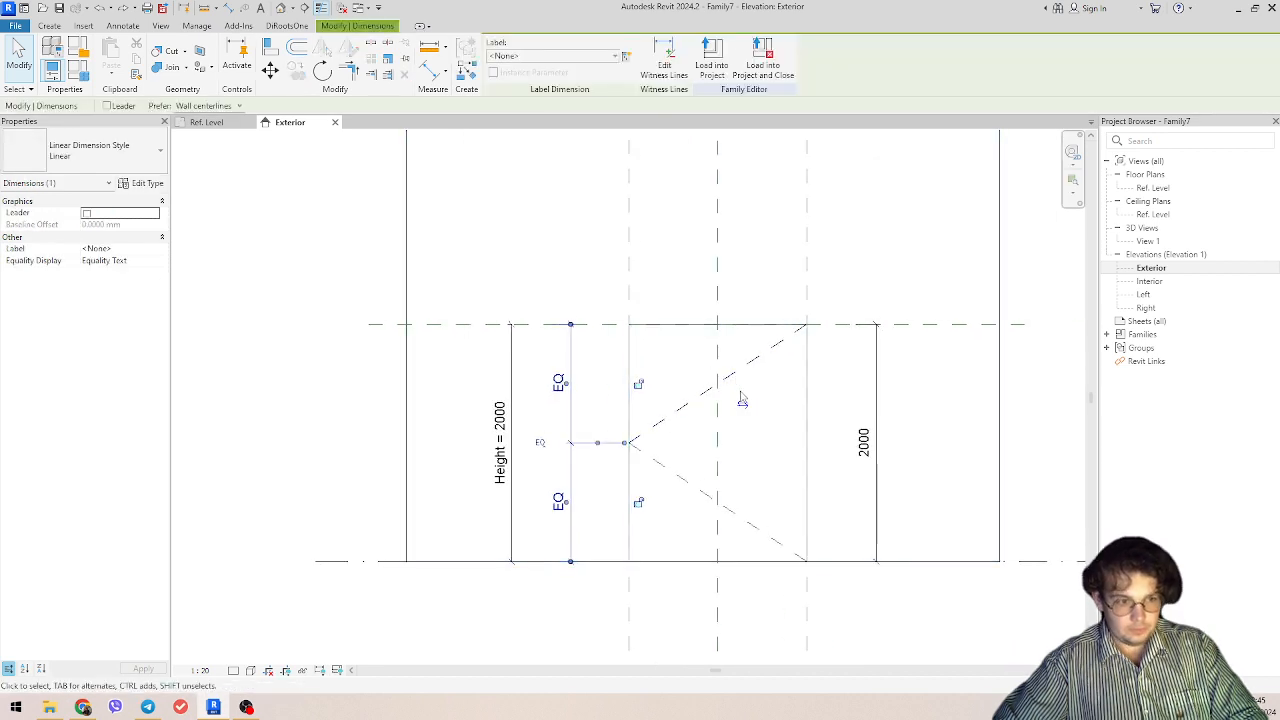
left_click(770, 486)
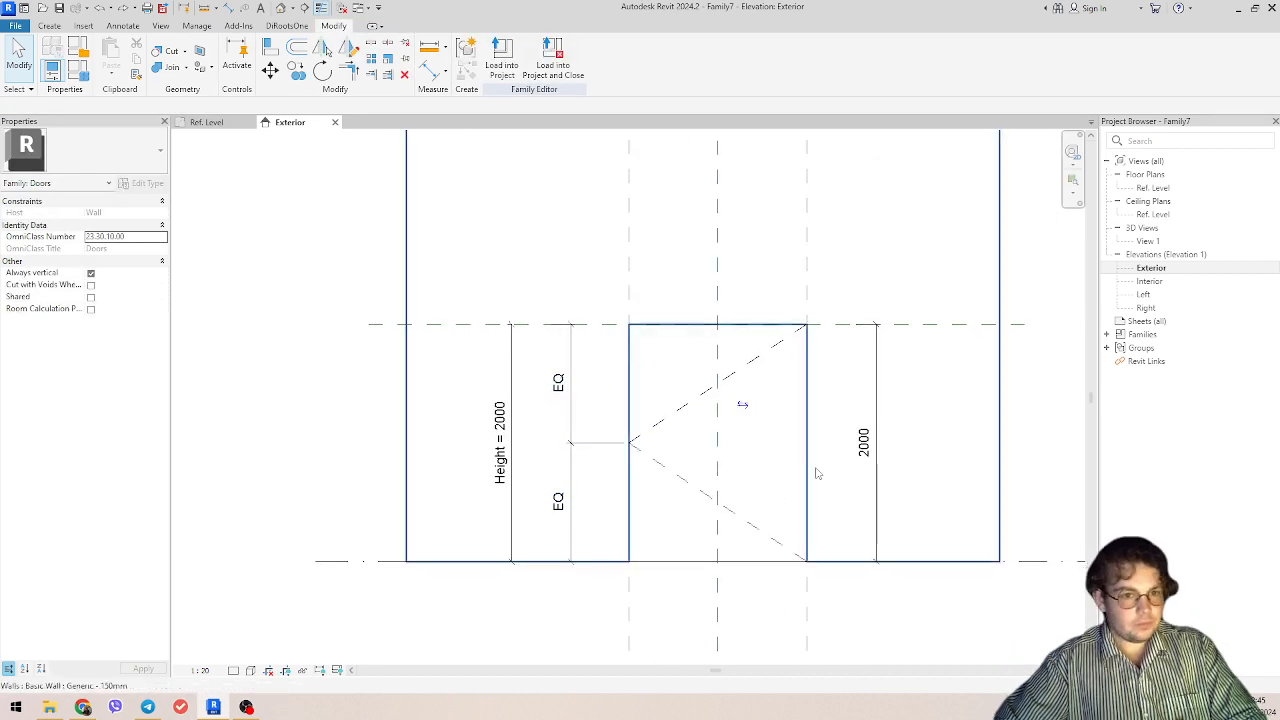
middle_click_drag(691, 460, 672, 449)
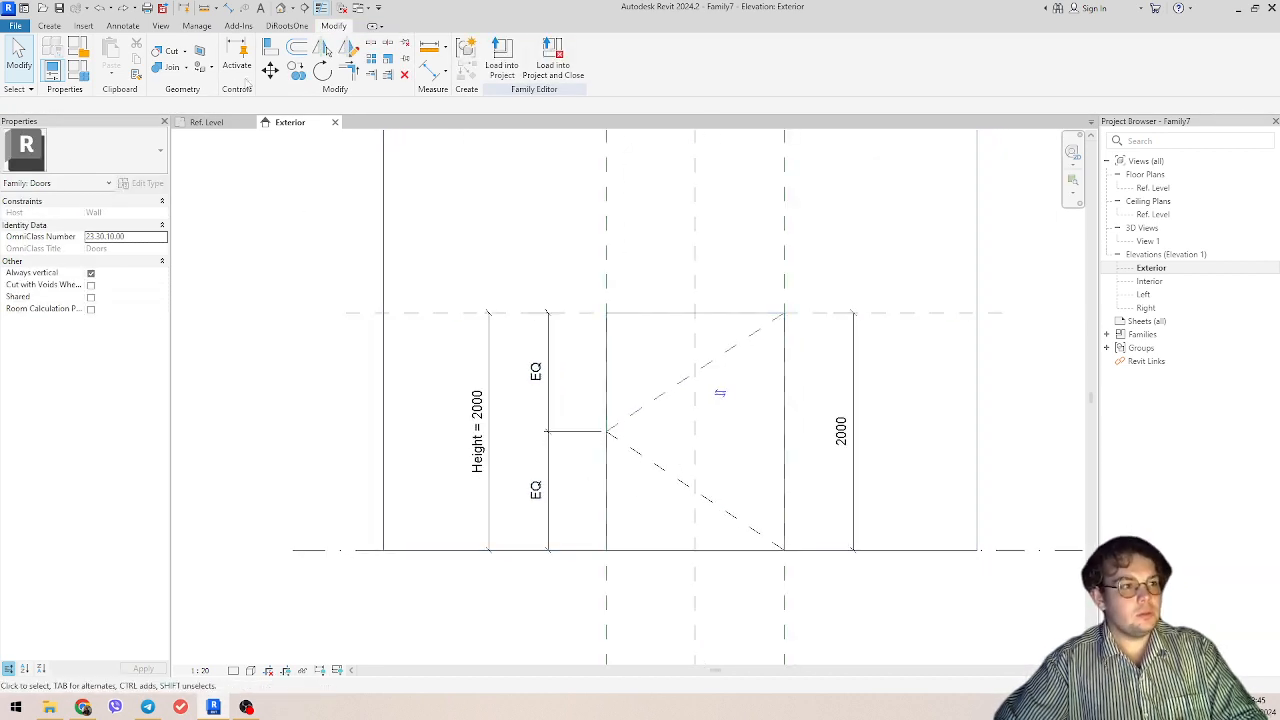
Step: Open the 3D view View 1 and inspect the wall and its door opening from both sides
double_click(1148, 241)
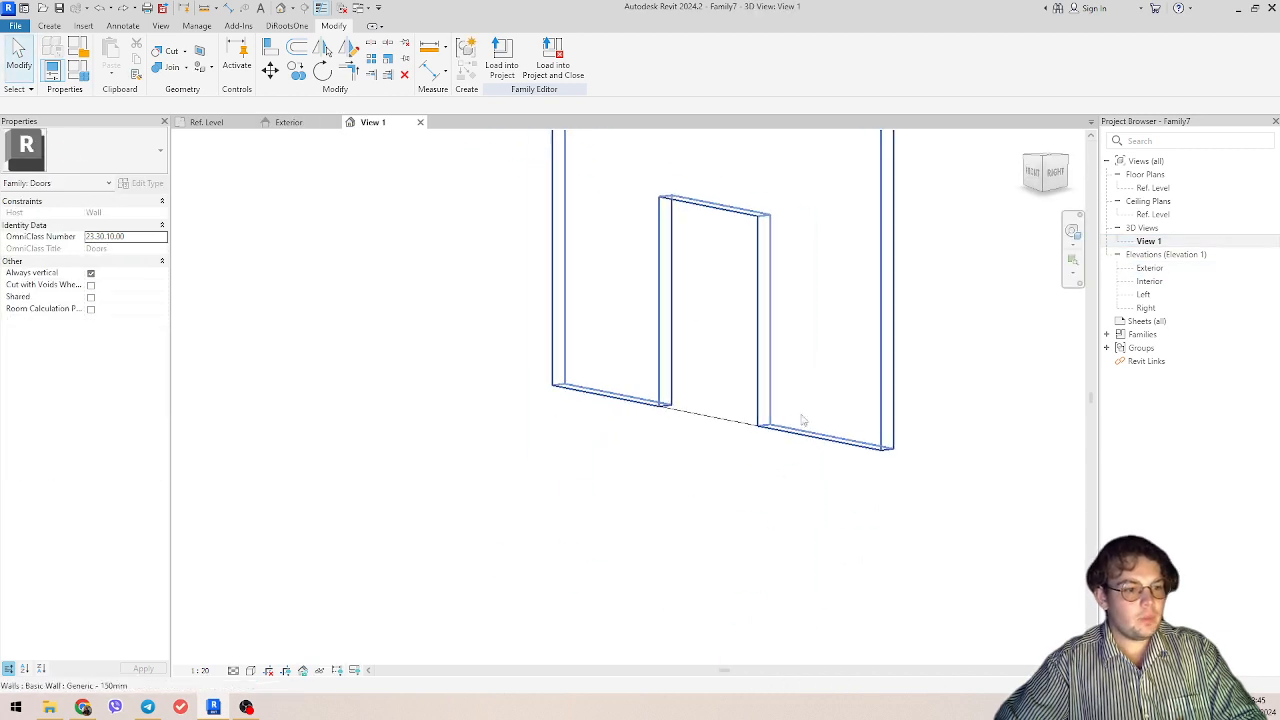
left_click(706, 422)
middle_click_drag(706, 422, 629, 360, "shift")
left_click(894, 440)
middle_click_drag(894, 440, 620, 529, "shift")
left_click(645, 530)
left_click(620, 466)
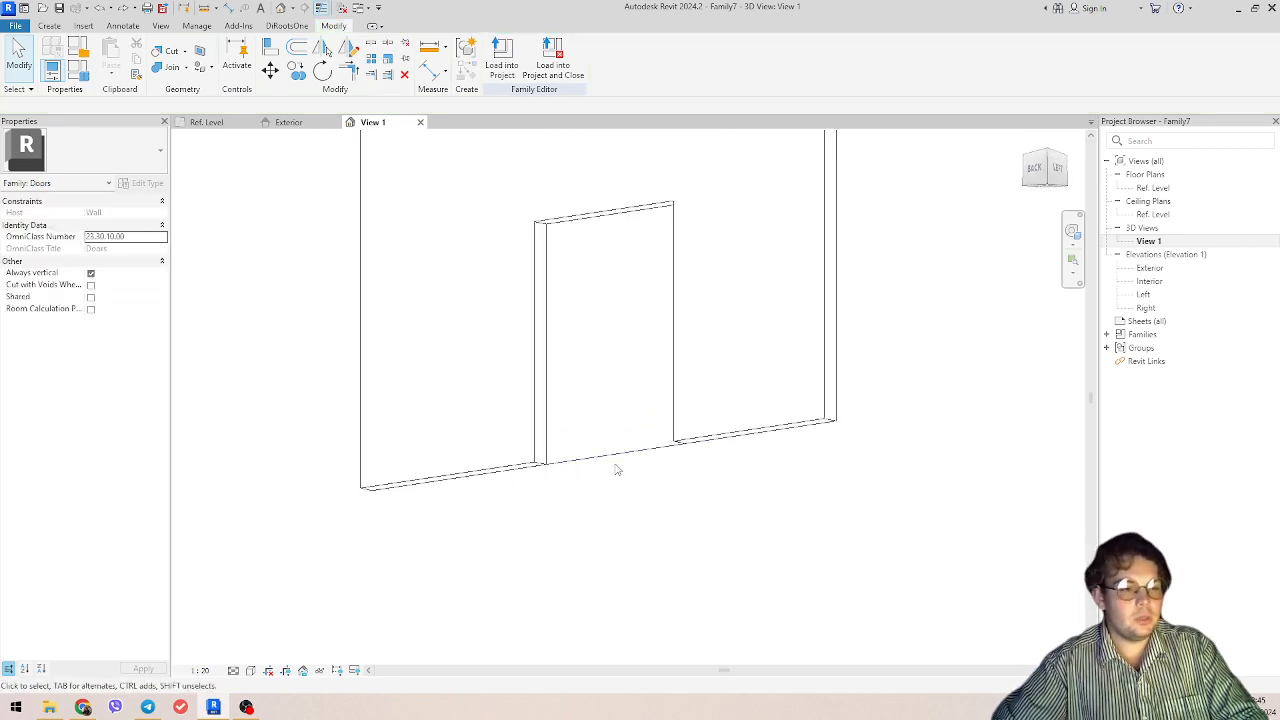
Step: Change the host wall to the Generic - 300mm type
left_click(100, 151)
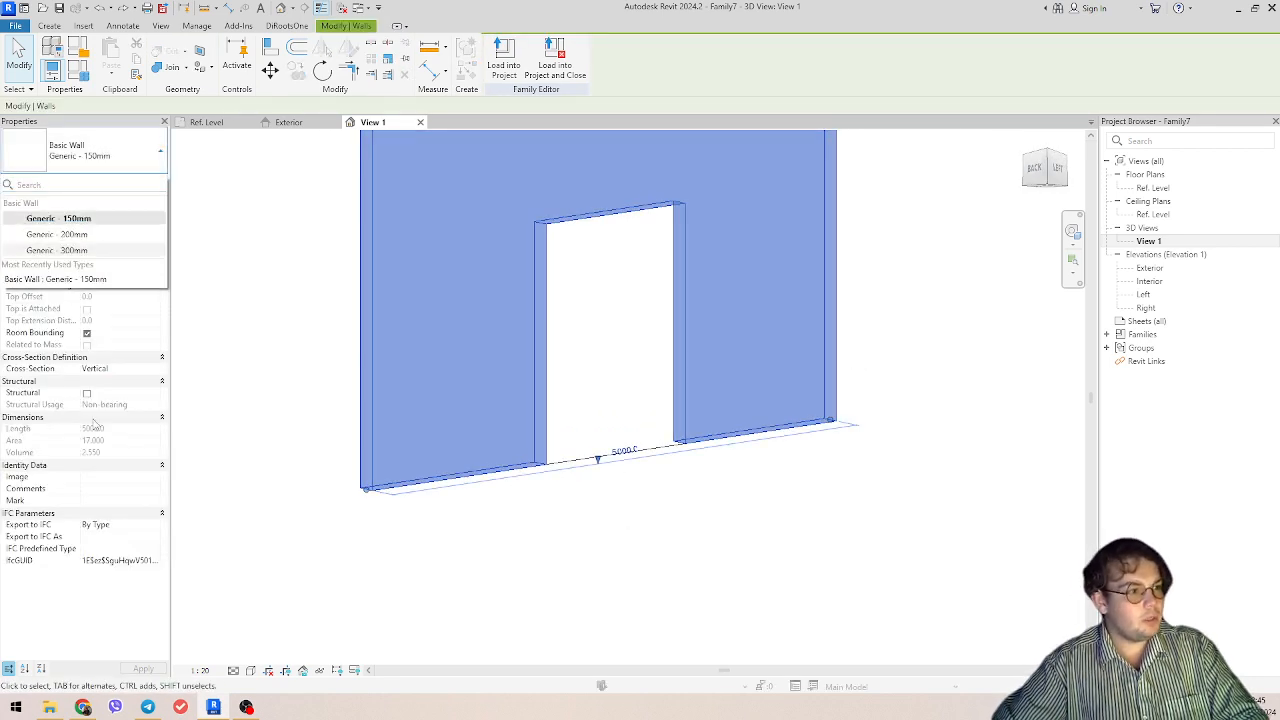
left_click(88, 252)
middle_click_drag(834, 456, 670, 450, "shift")
left_click(697, 538)
Step: Select the opening cut at the threshold and examine it in the 3D view from several angles
scroll(575, 462, "up", 2)
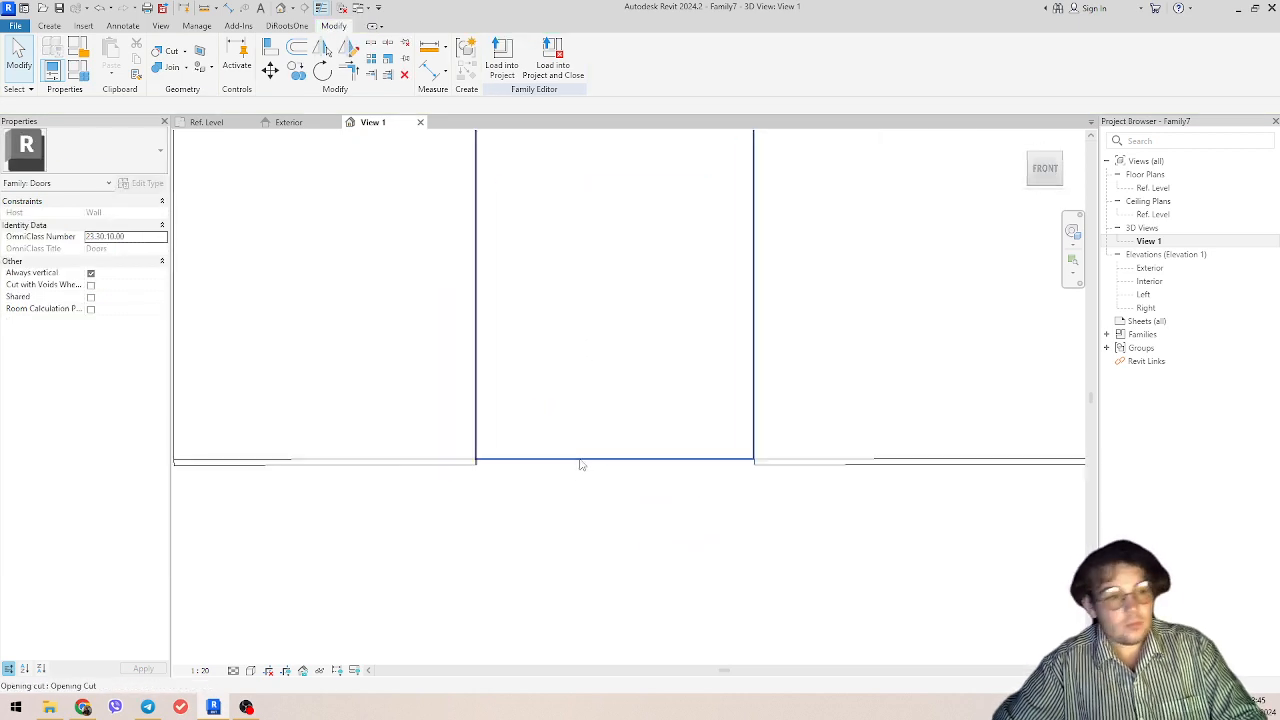
left_click(580, 463)
middle_click_drag(580, 463, 615, 451, "shift")
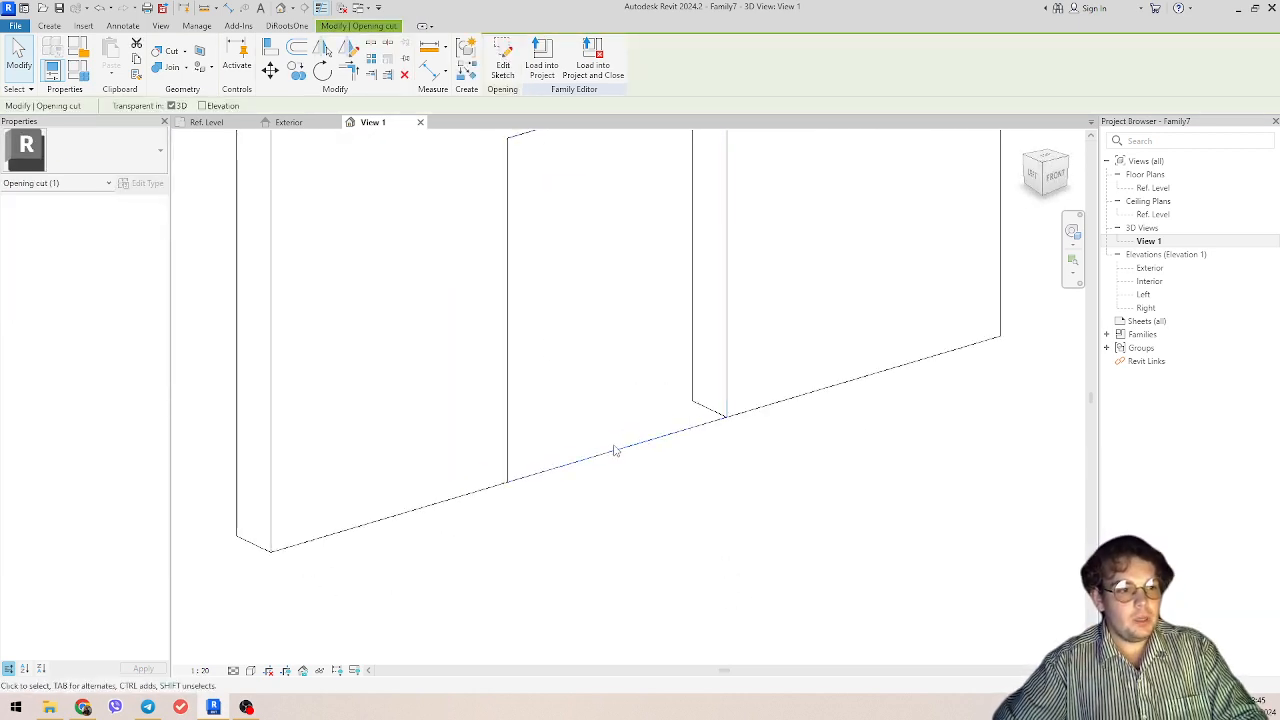
scroll(655, 471, "down", 2)
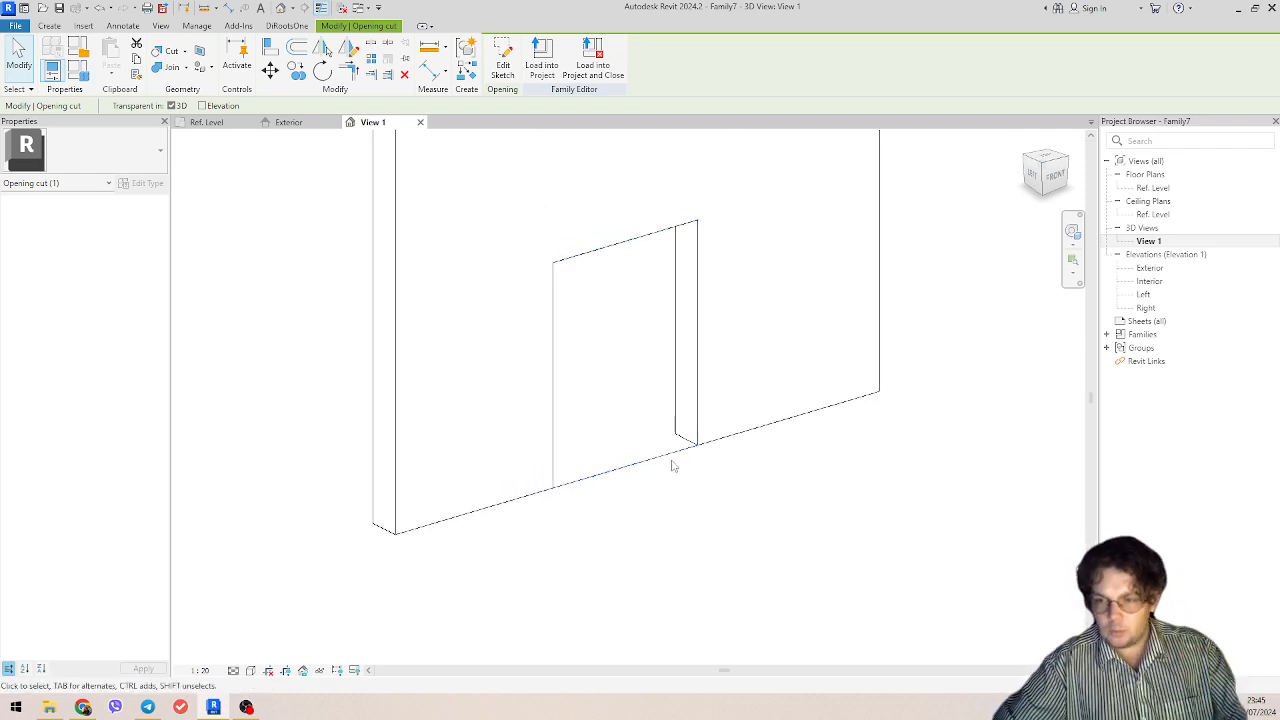
middle_click_drag(671, 463, 714, 459, "shift")
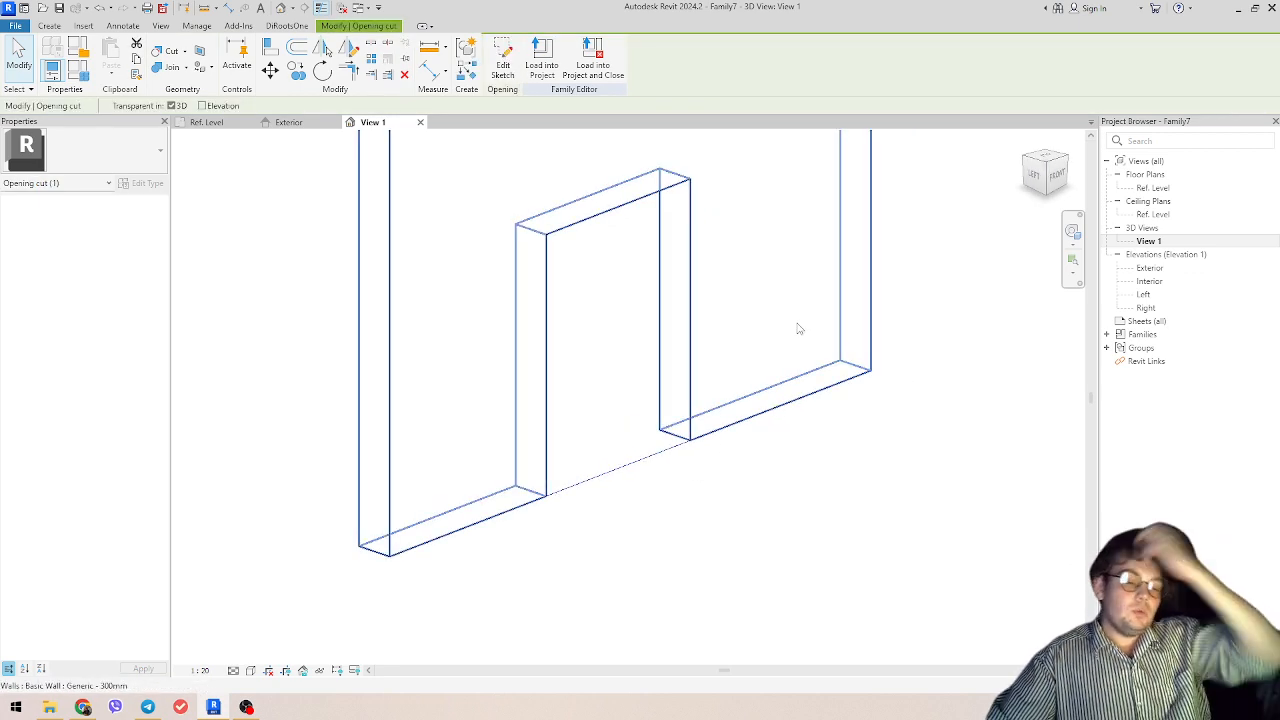
middle_click_drag(619, 427, 692, 415)
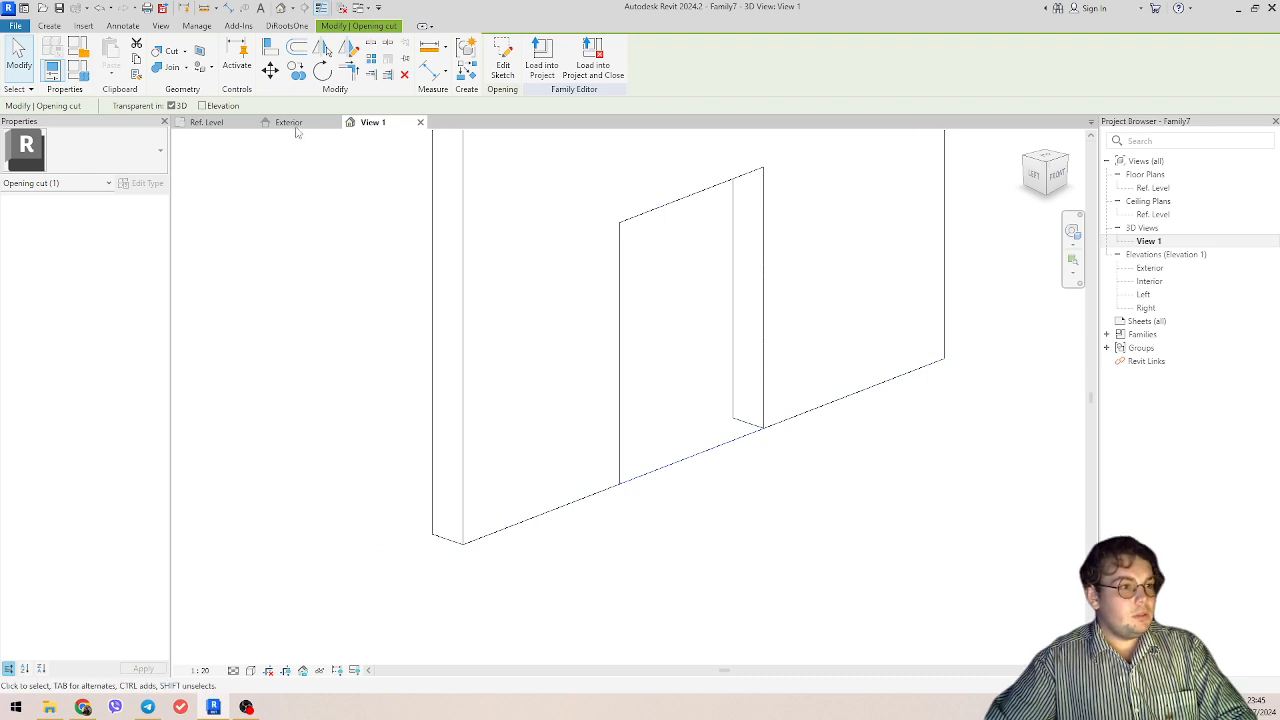
Step: Return to the Exterior elevation, clear the selection and start a solid Sweep for the door frame
left_click(289, 122)
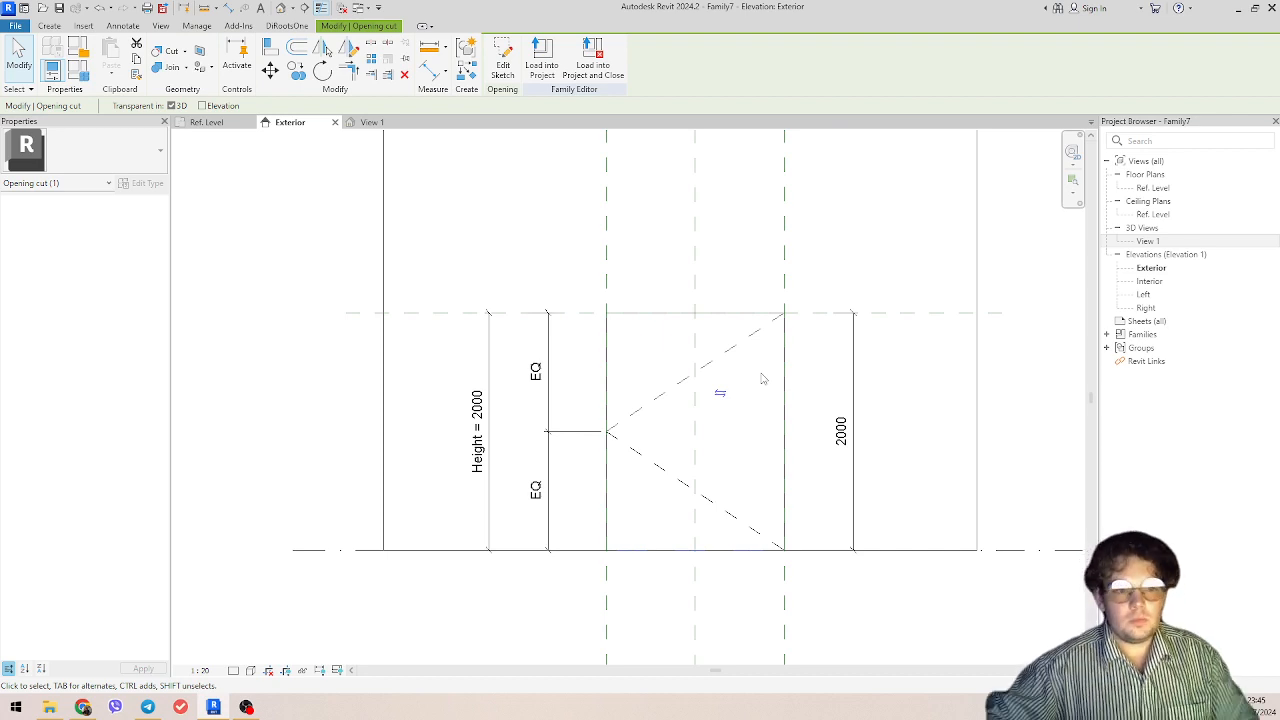
left_click(757, 403)
middle_click_drag(757, 403, 630, 350)
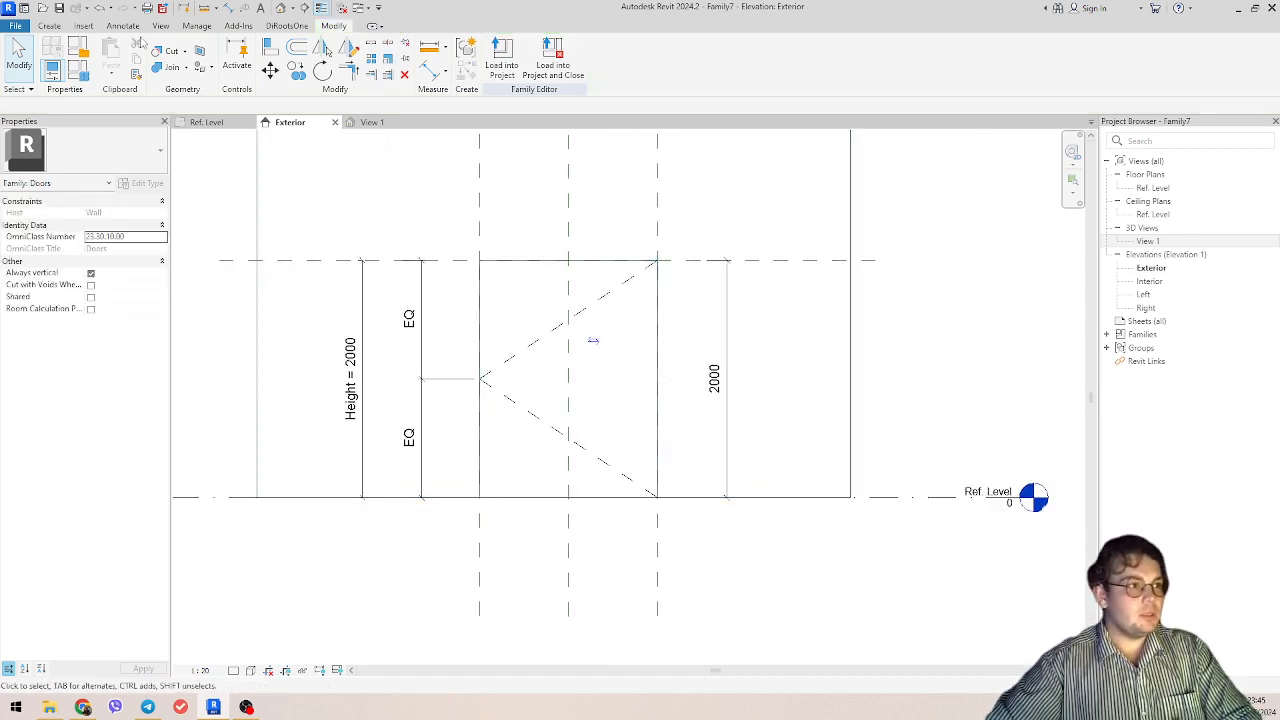
left_click(52, 26)
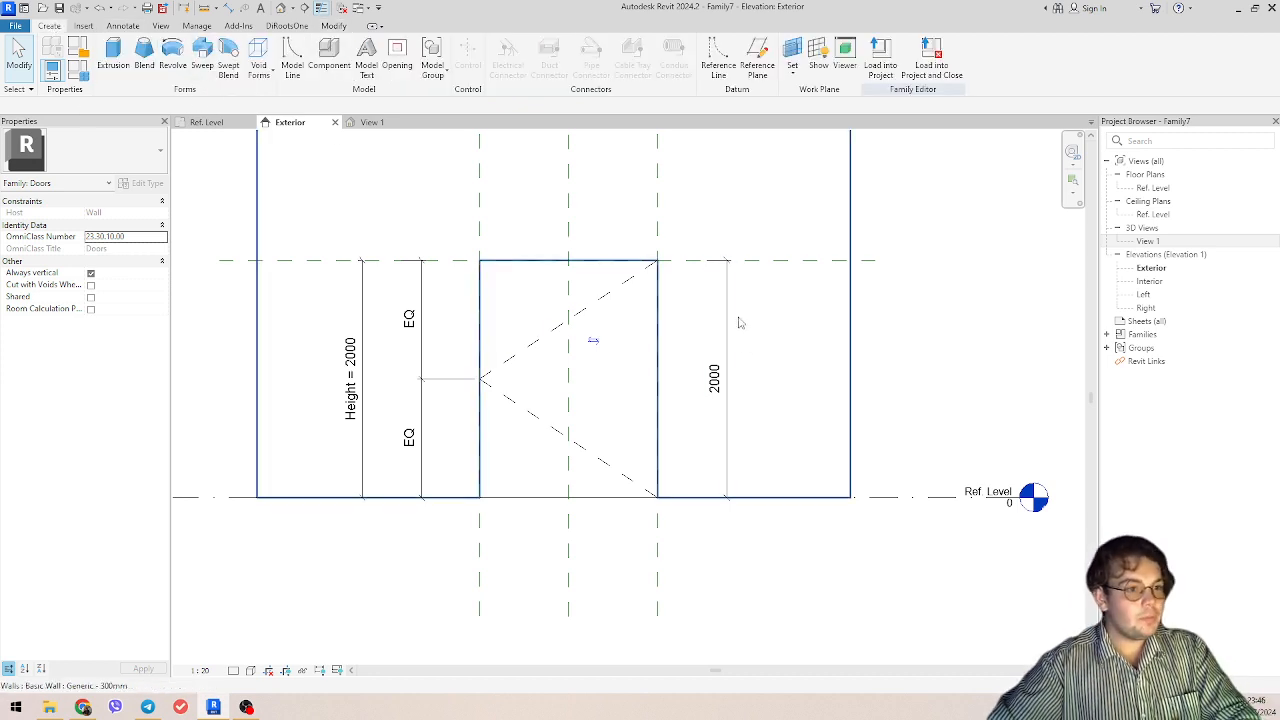
scroll(627, 211, "down", 2)
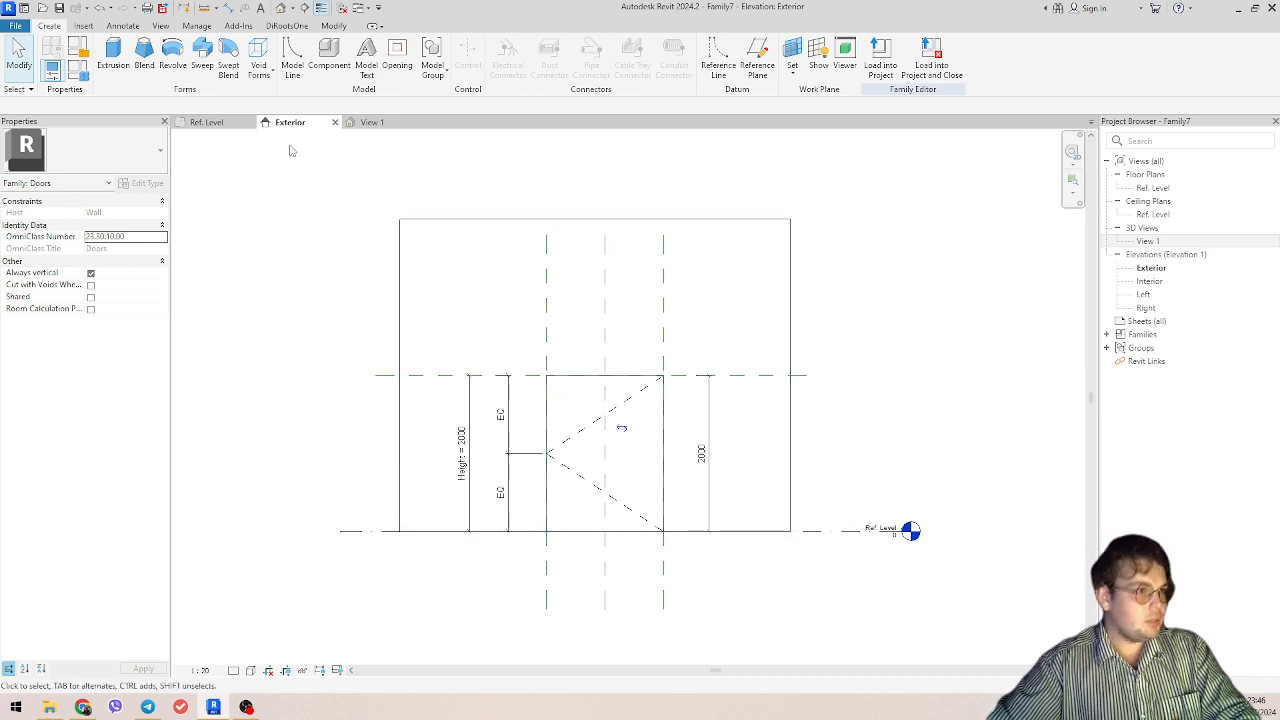
left_click(197, 70)
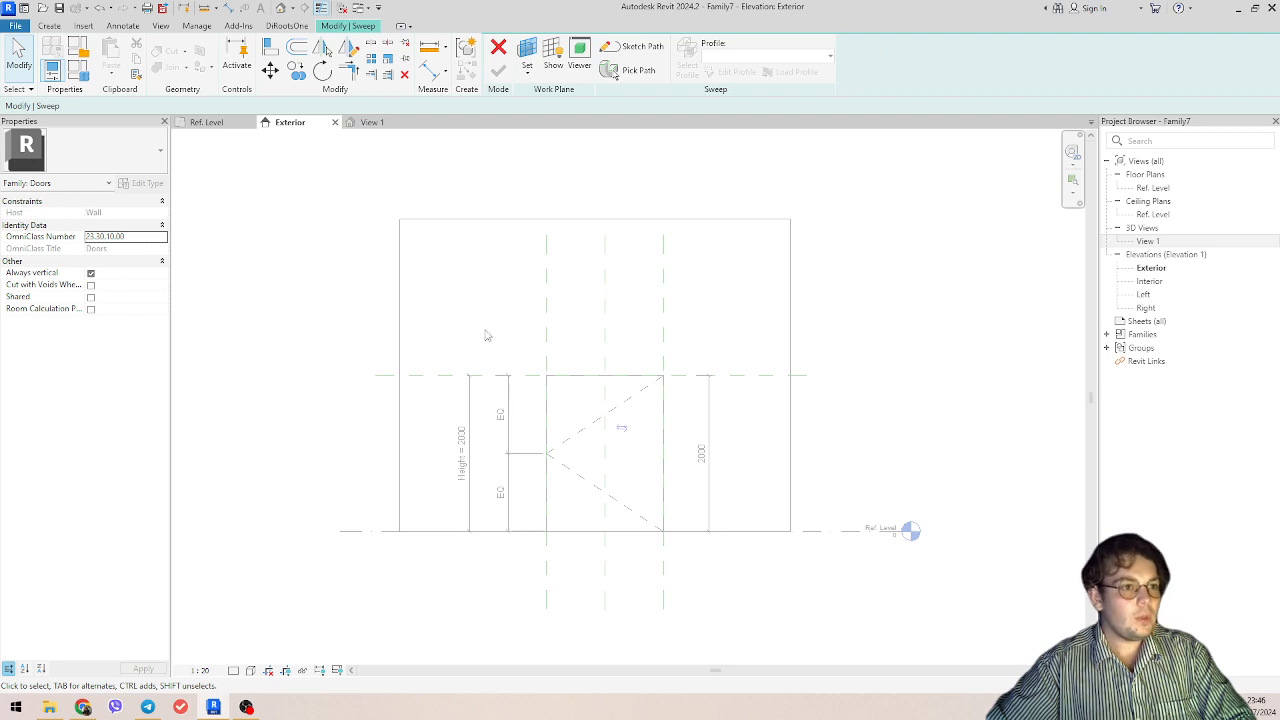
middle_click_drag(692, 279, 727, 260)
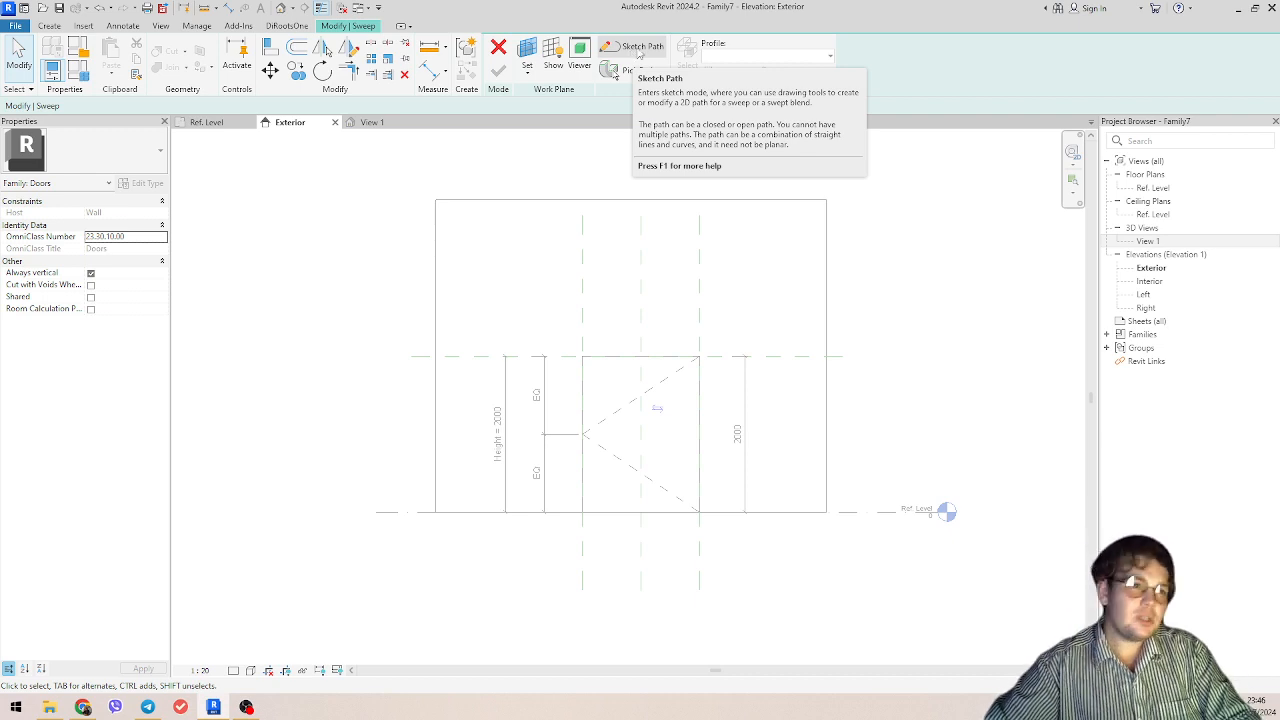
Step: Sketch the sweep path as three connected lines along the opening's left jamb, head and right jamb, starting and ending at Ref. Level
left_click(640, 50)
scroll(597, 491, "up", 3)
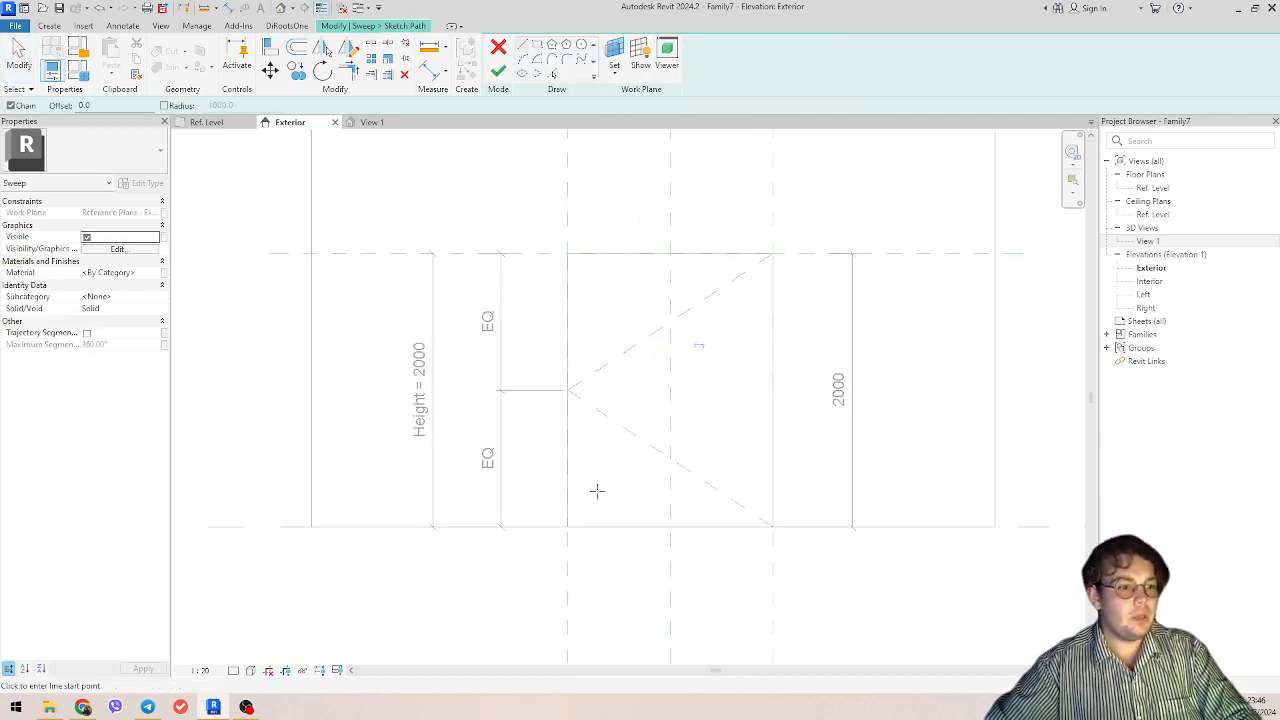
left_click(567, 526)
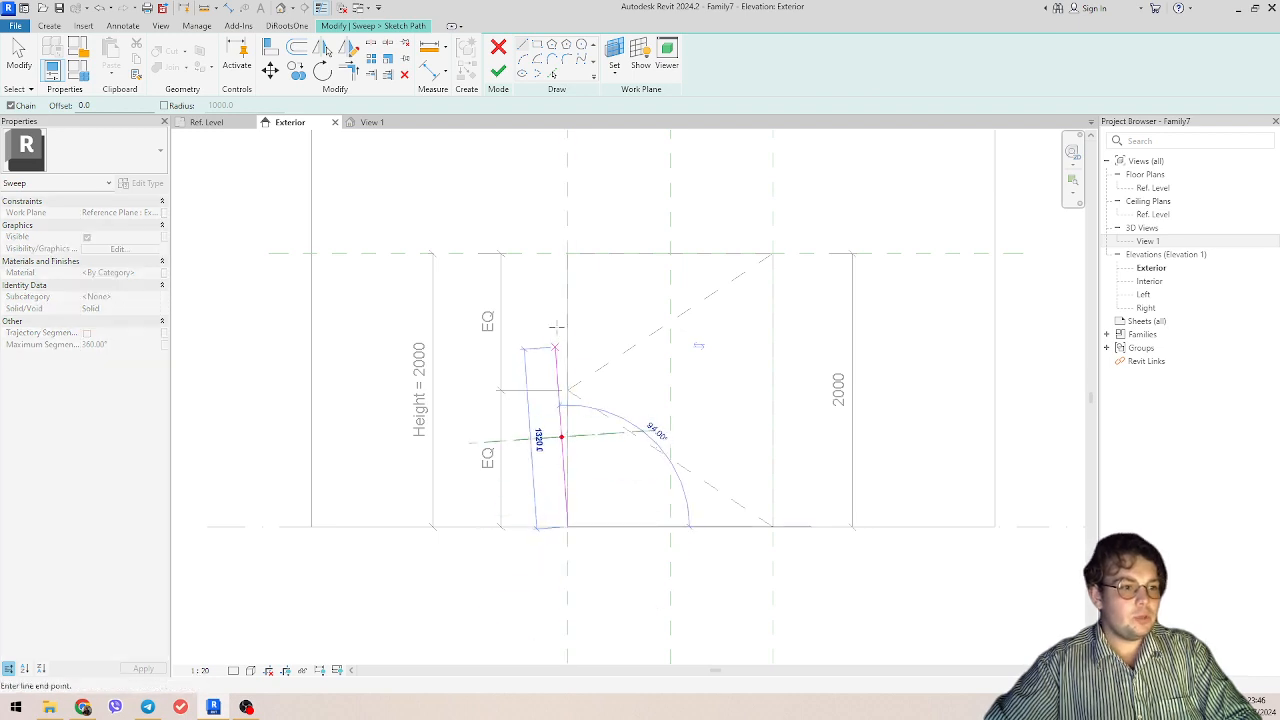
left_click(567, 253)
left_click(772, 253)
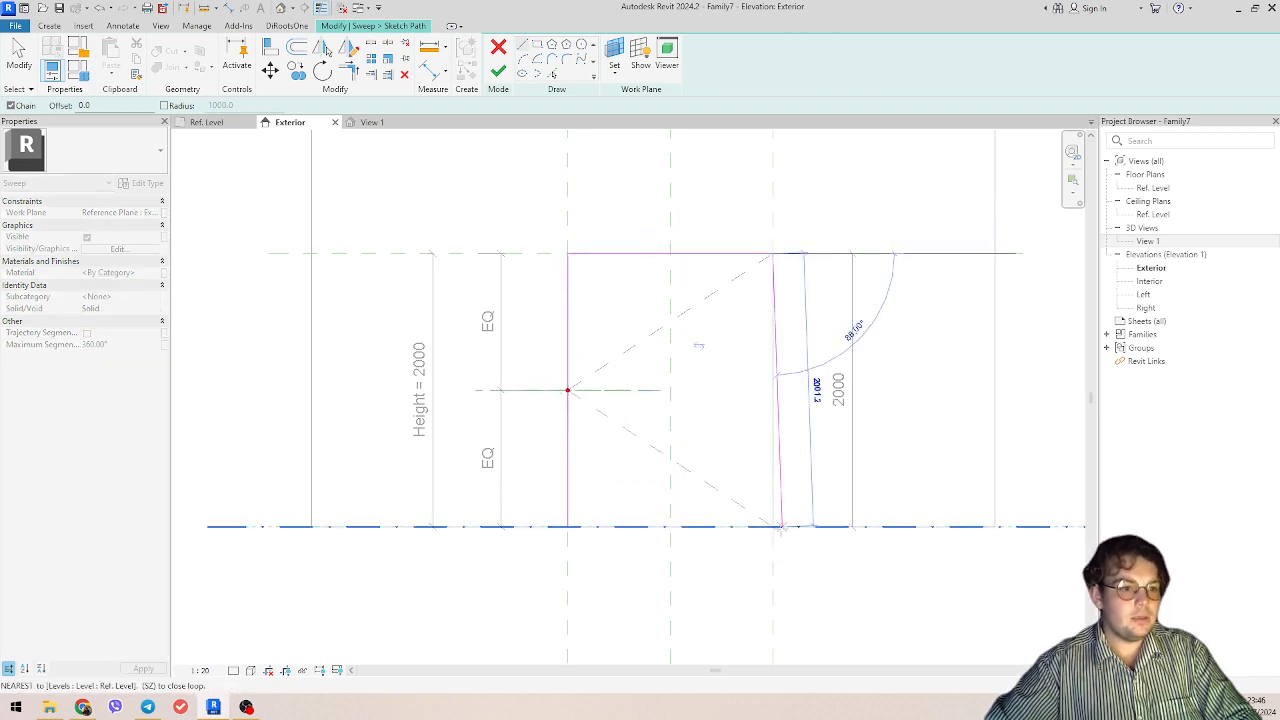
left_click(772, 526)
key("Escape")
key("Escape")
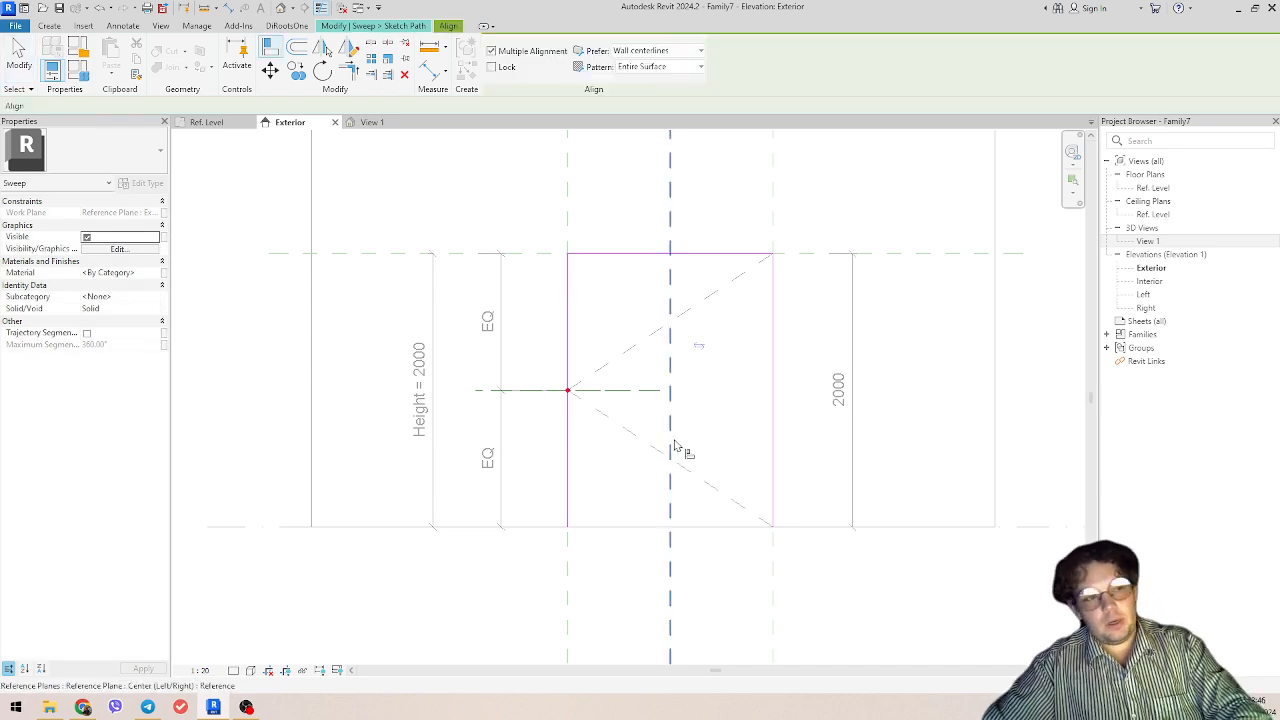
Step: Align the path's left vertical line with the reference plane at that side of the opening
key("a")
key("l")
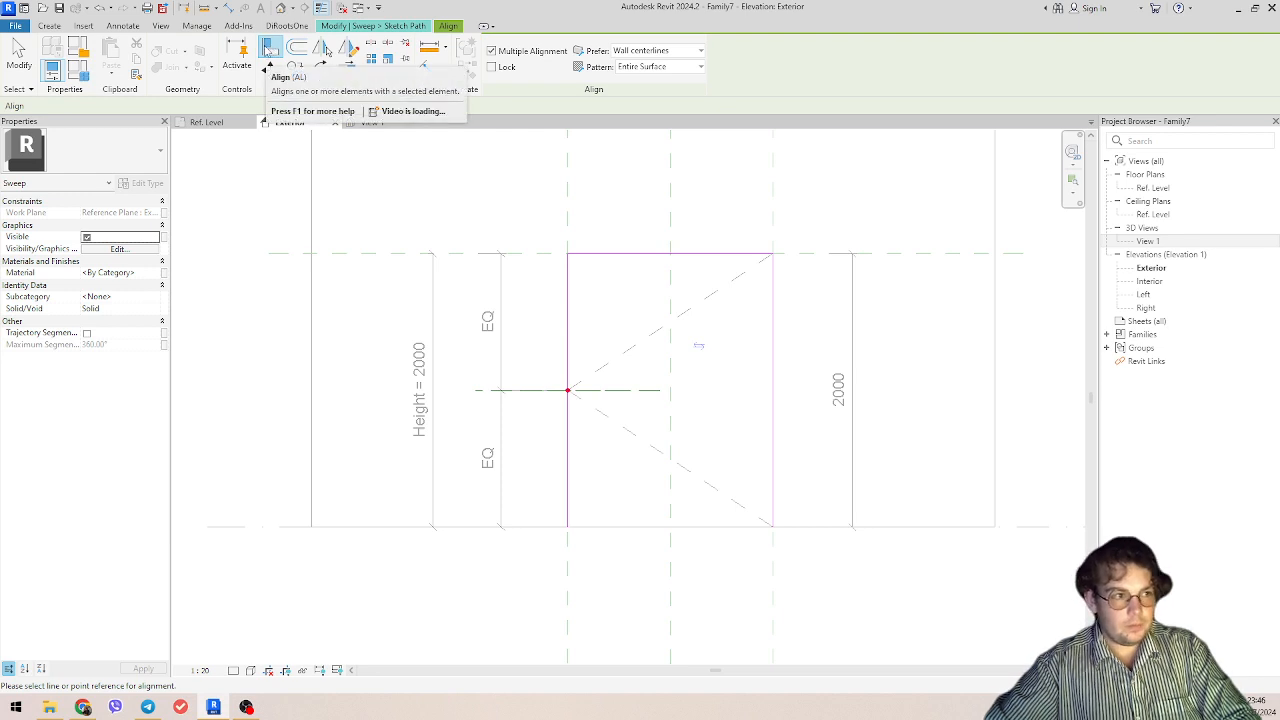
left_click(567, 208)
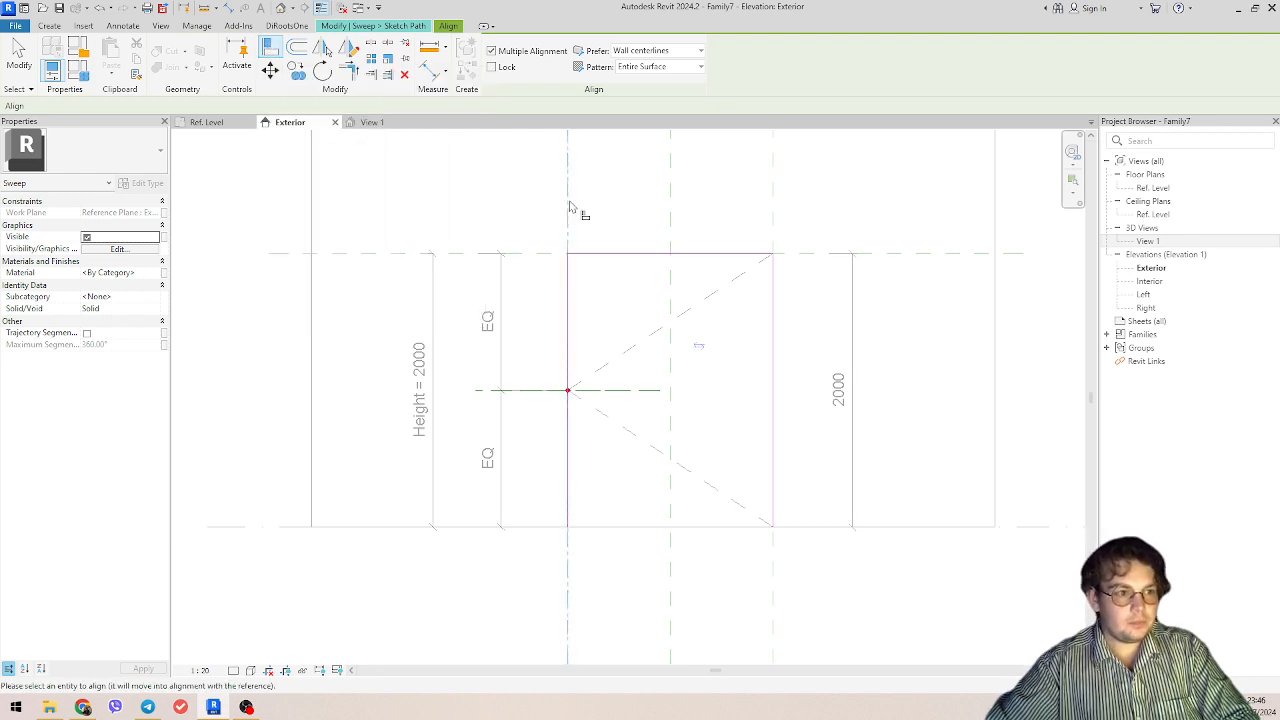
scroll(606, 455, "up", 4)
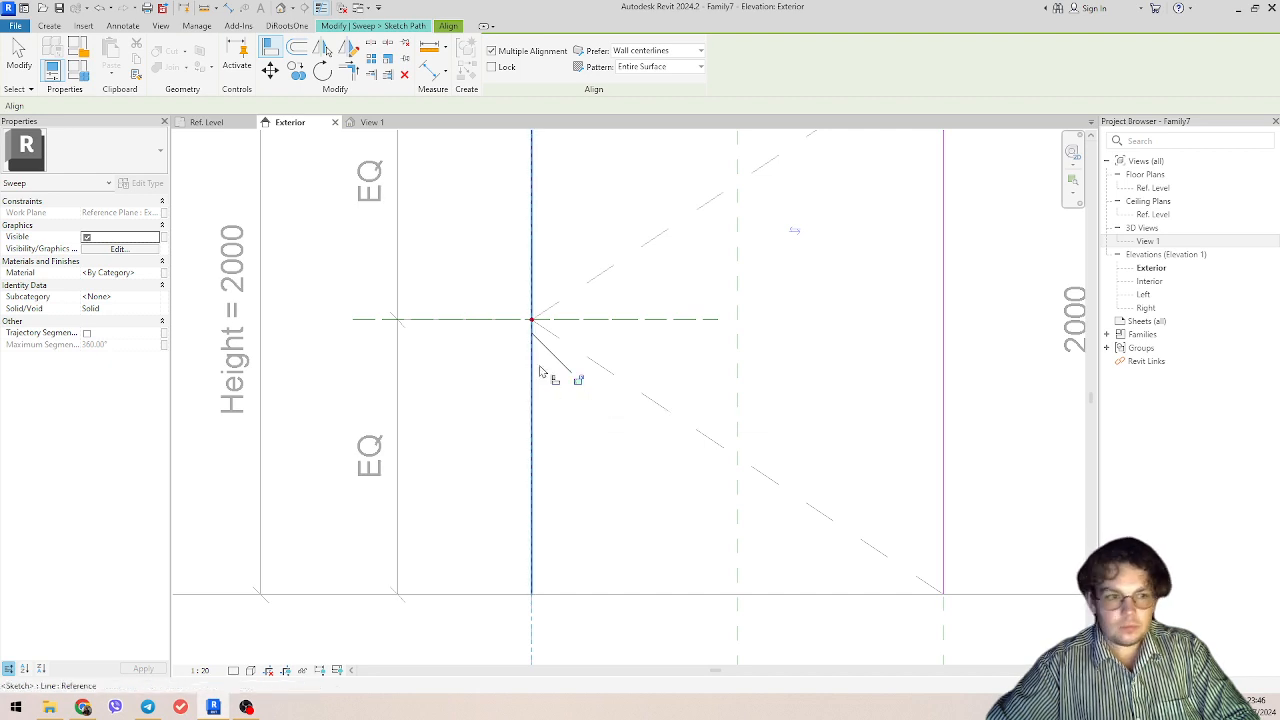
scroll(574, 390, "down", 3)
middle_click_drag(594, 426, 560, 510)
key("Escape")
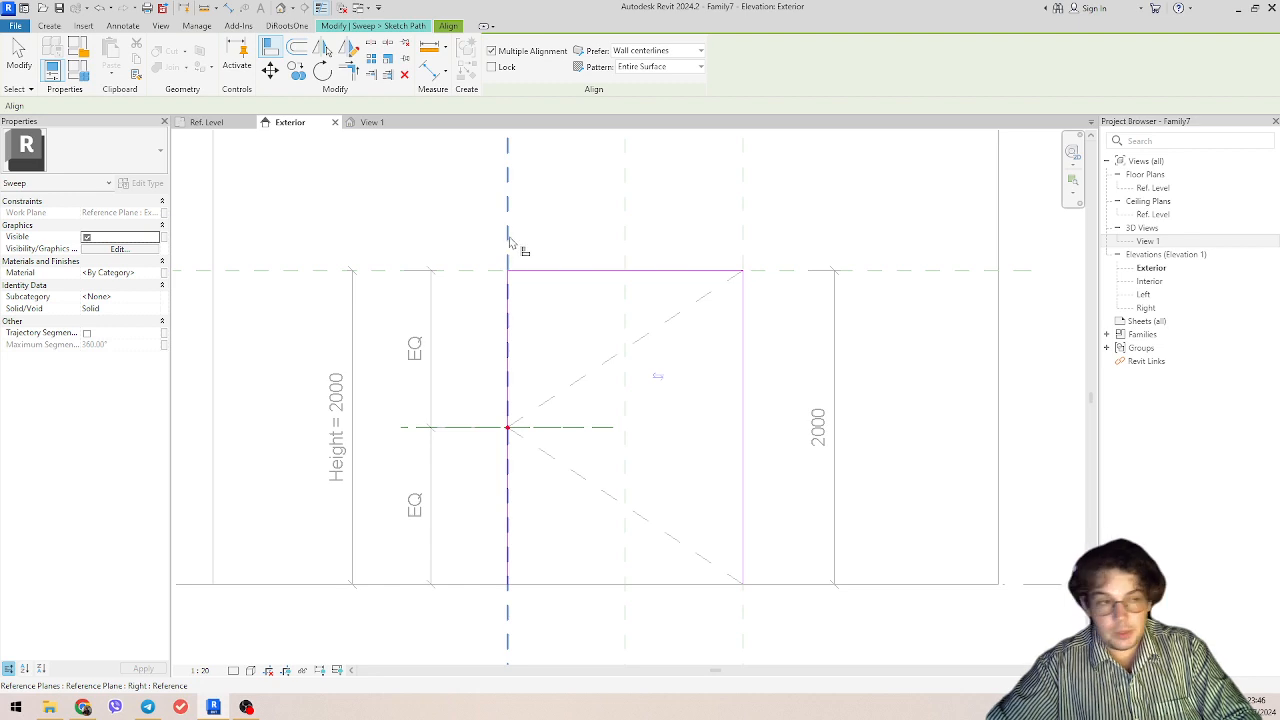
Step: Try aligning the path's head and right jamb lines with their reference planes, then leave the Align command
middle_click_drag(541, 254, 630, 283)
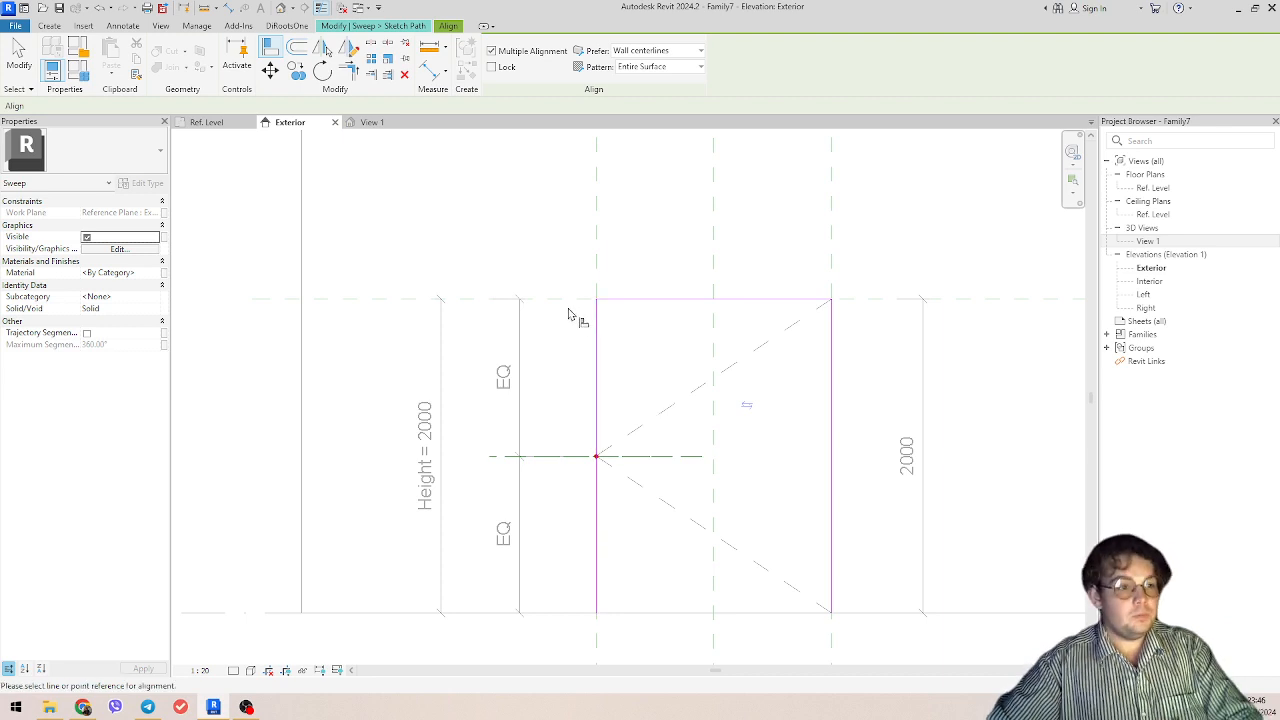
left_click(637, 302)
left_click(607, 323)
middle_click_drag(648, 359, 555, 345)
left_click(739, 268)
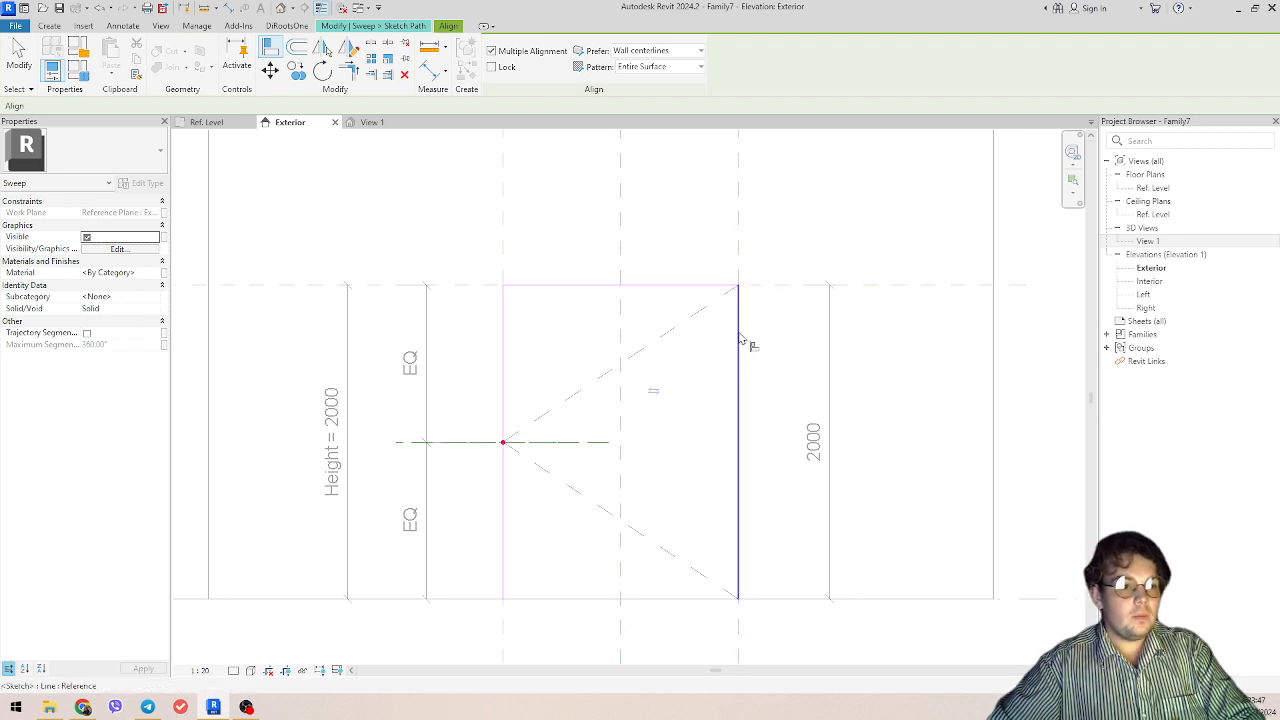
scroll(748, 375, "down", 4)
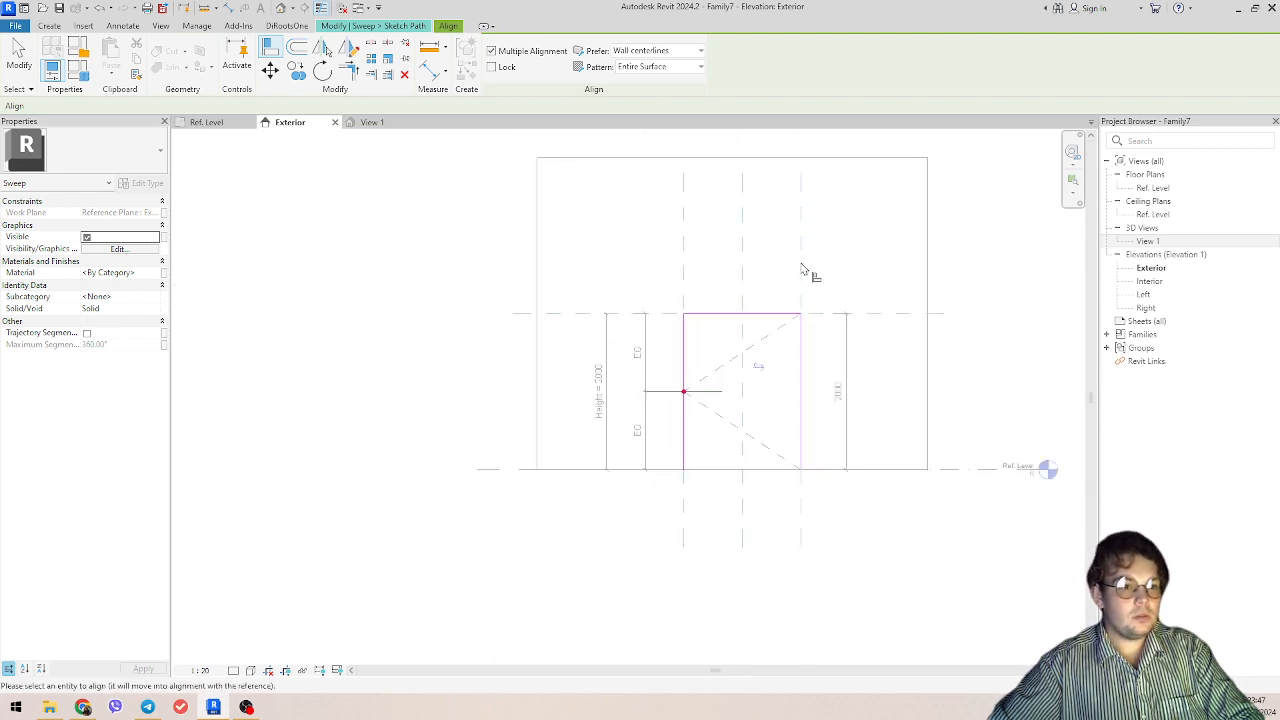
left_click(686, 318)
key("Escape")
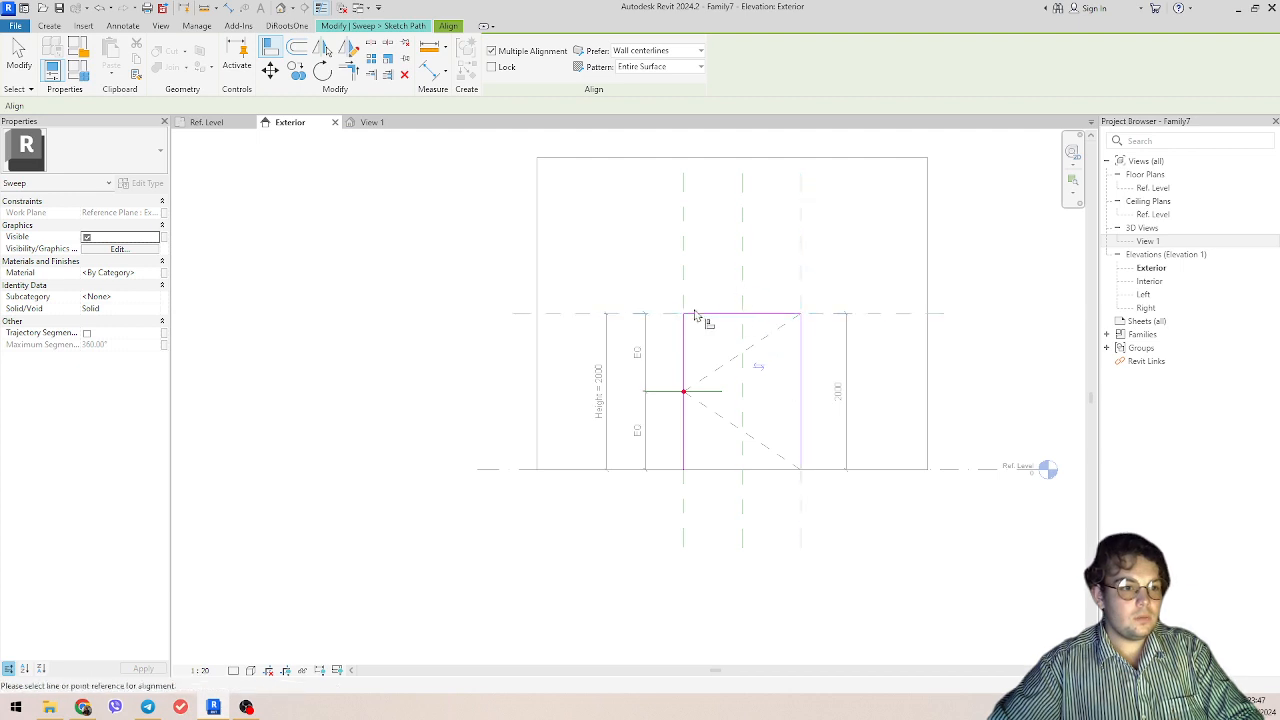
key("Escape")
Step: Finish the sweep path and open its profile for sketching in the Floor Plan: Ref. Level view
scroll(700, 329, "down", 2)
left_click(498, 70)
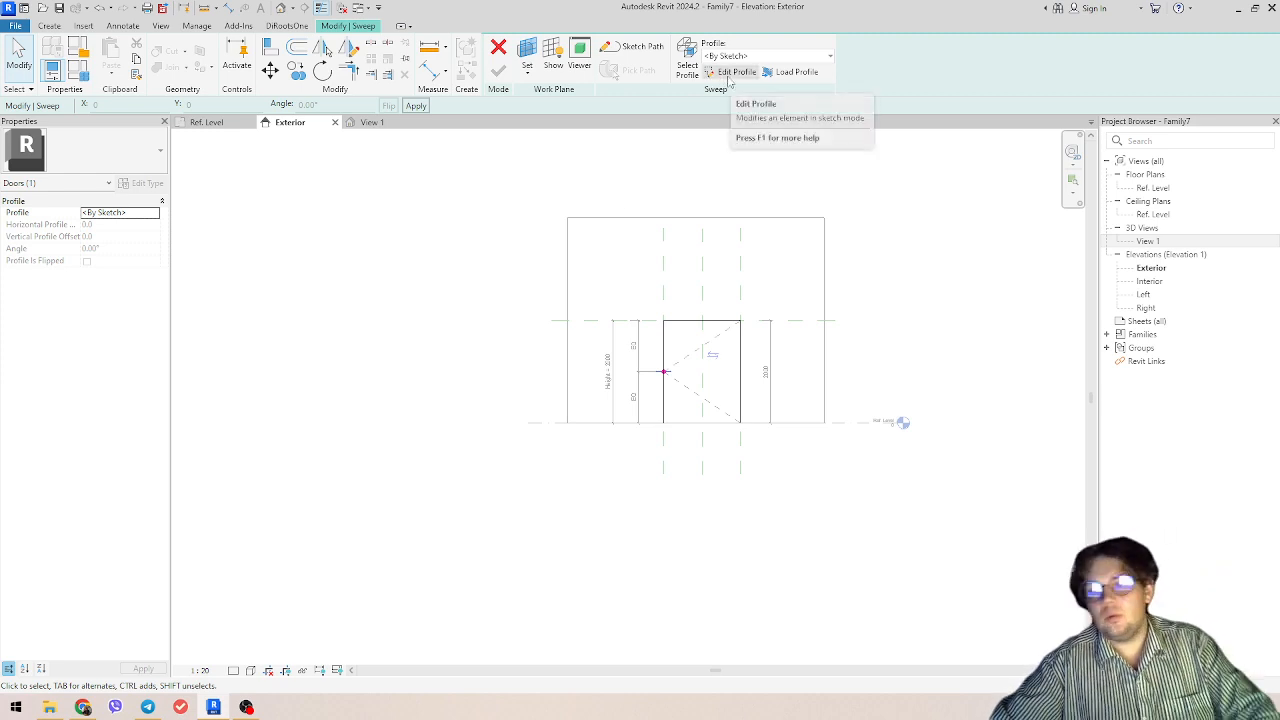
left_click(731, 78)
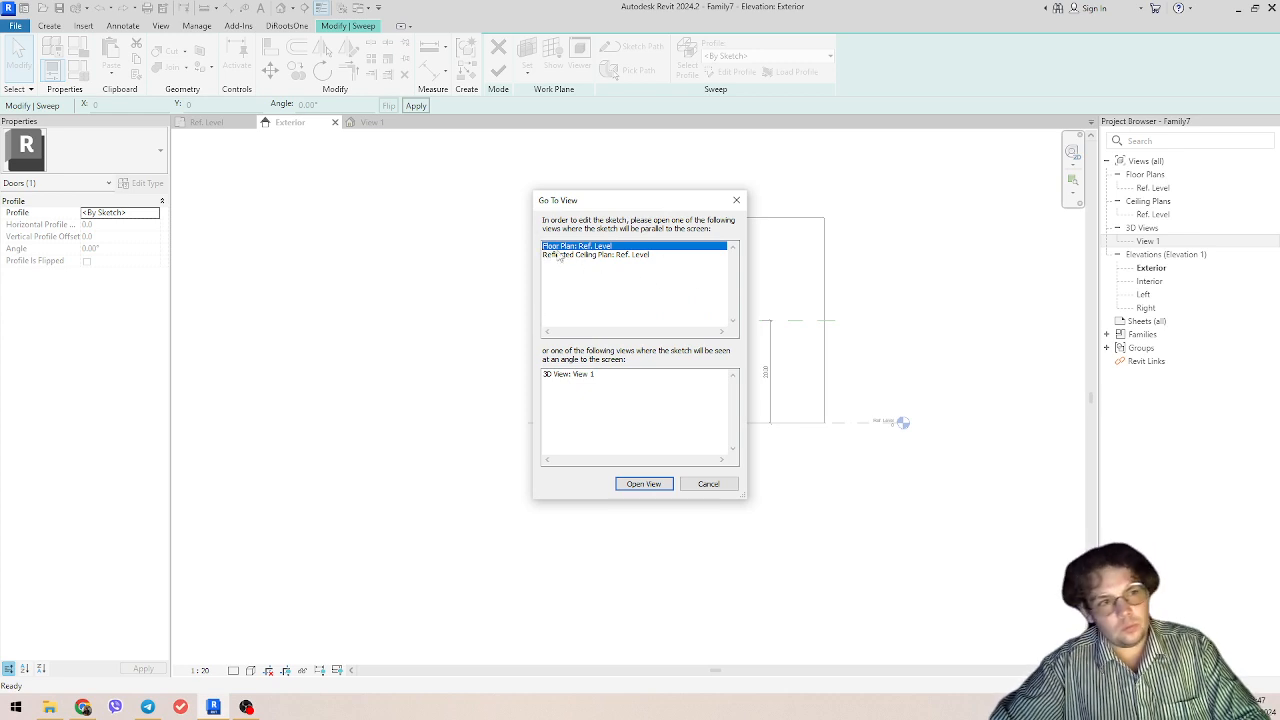
left_click(629, 485)
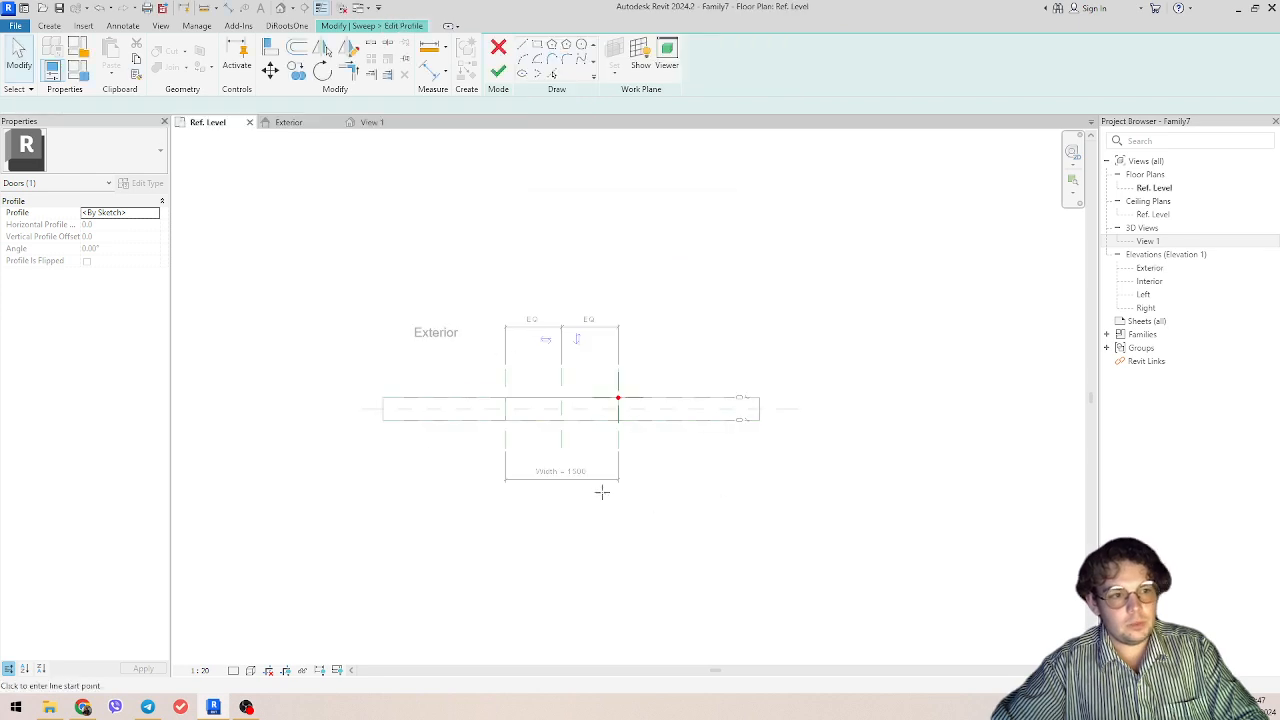
scroll(589, 434, "up", 5)
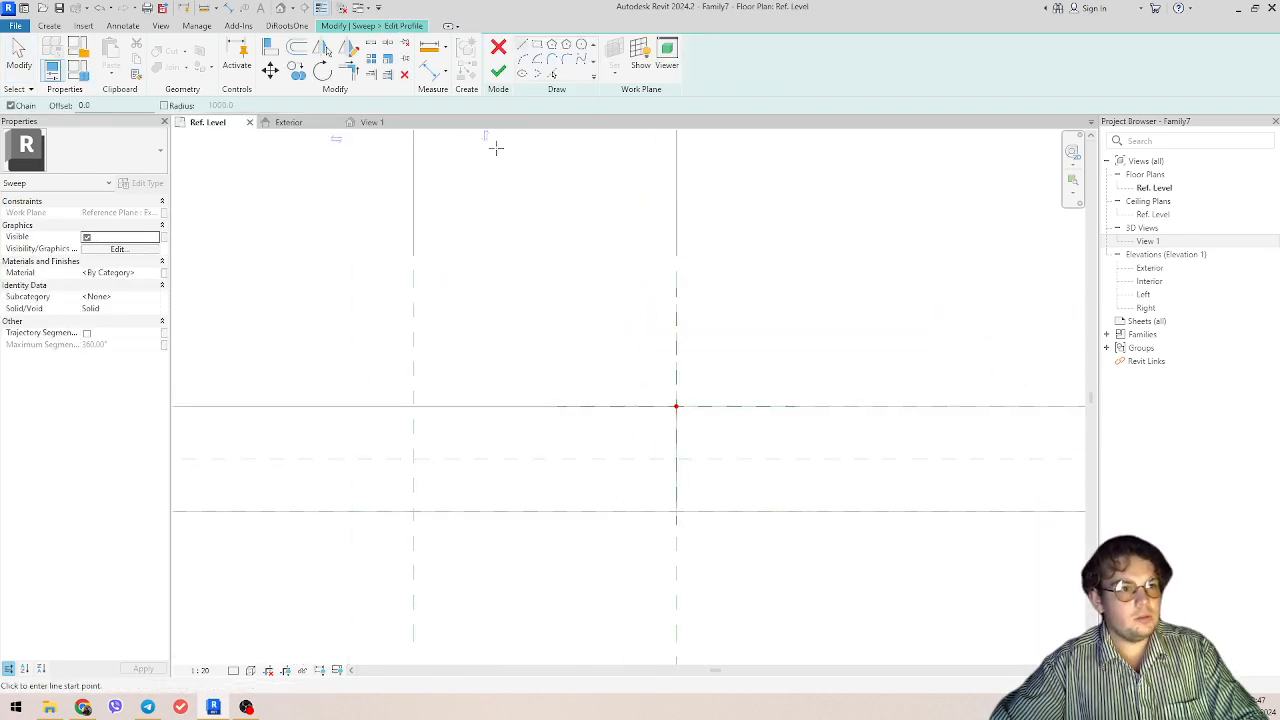
Step: Sketch a rectangular sweep profile about 71 mm wide and 300 mm deep, from the path's start point across the full wall thickness
left_click(537, 45)
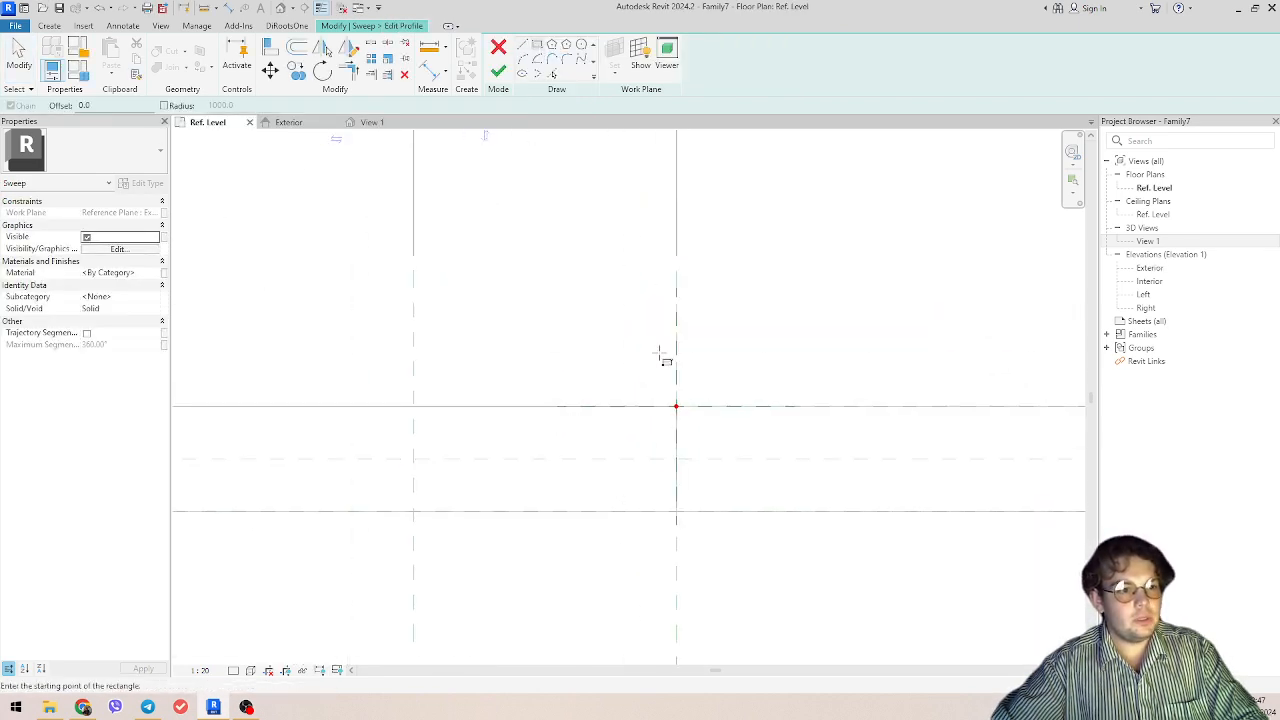
left_click(676, 406)
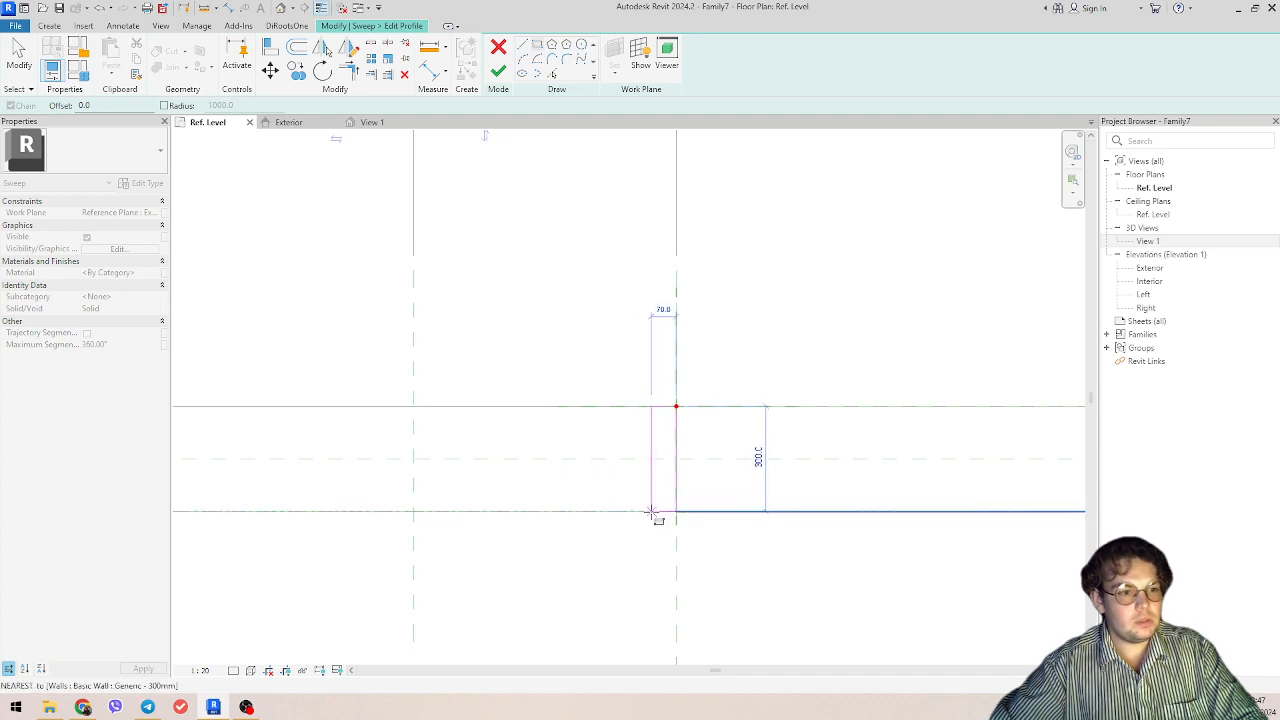
left_click(653, 514)
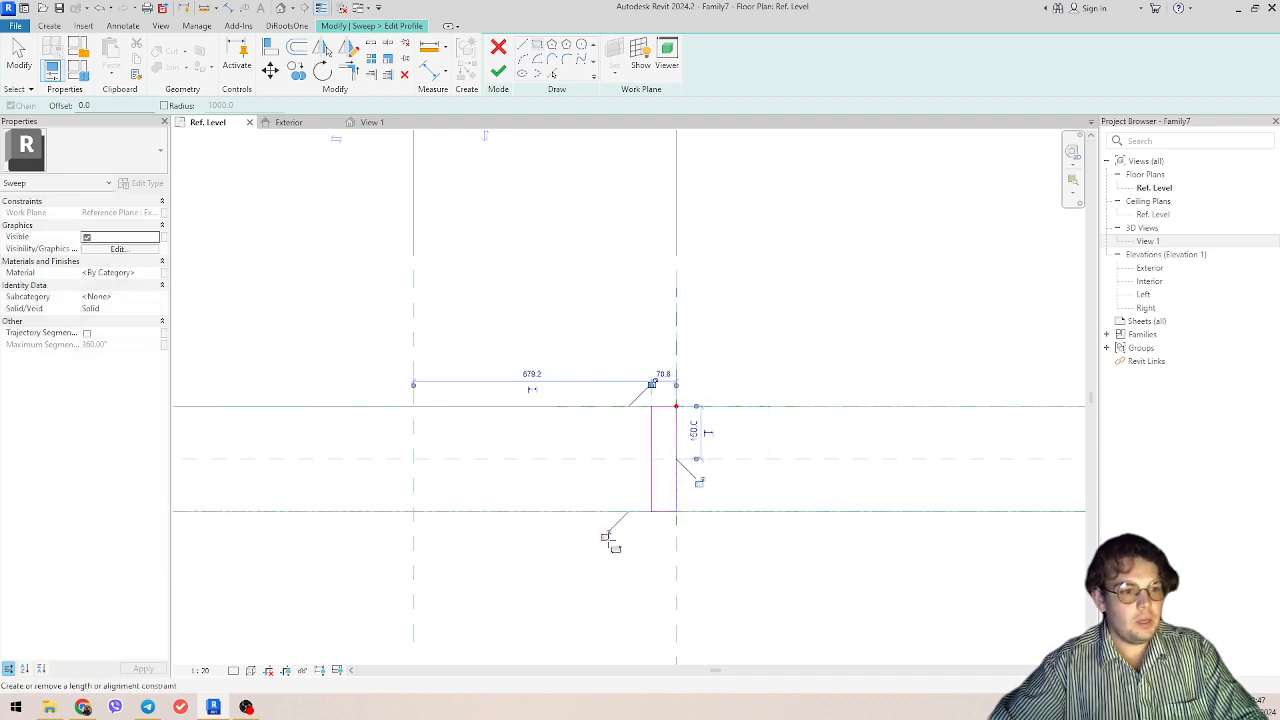
key("Escape")
key("Escape")
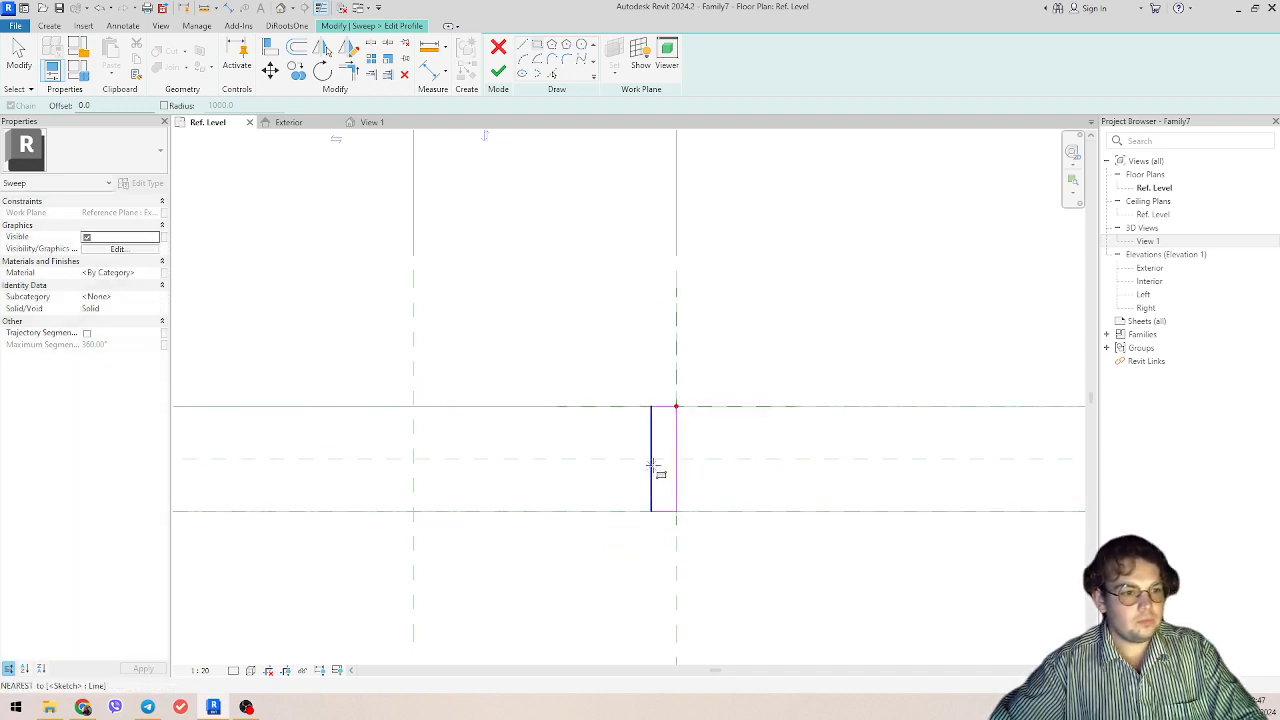
Step: Add an aligned dimension for the profile's width, between its inner vertical line and the reference plane at the jamb
scroll(666, 454, "up", 2)
key("d")
key("i")
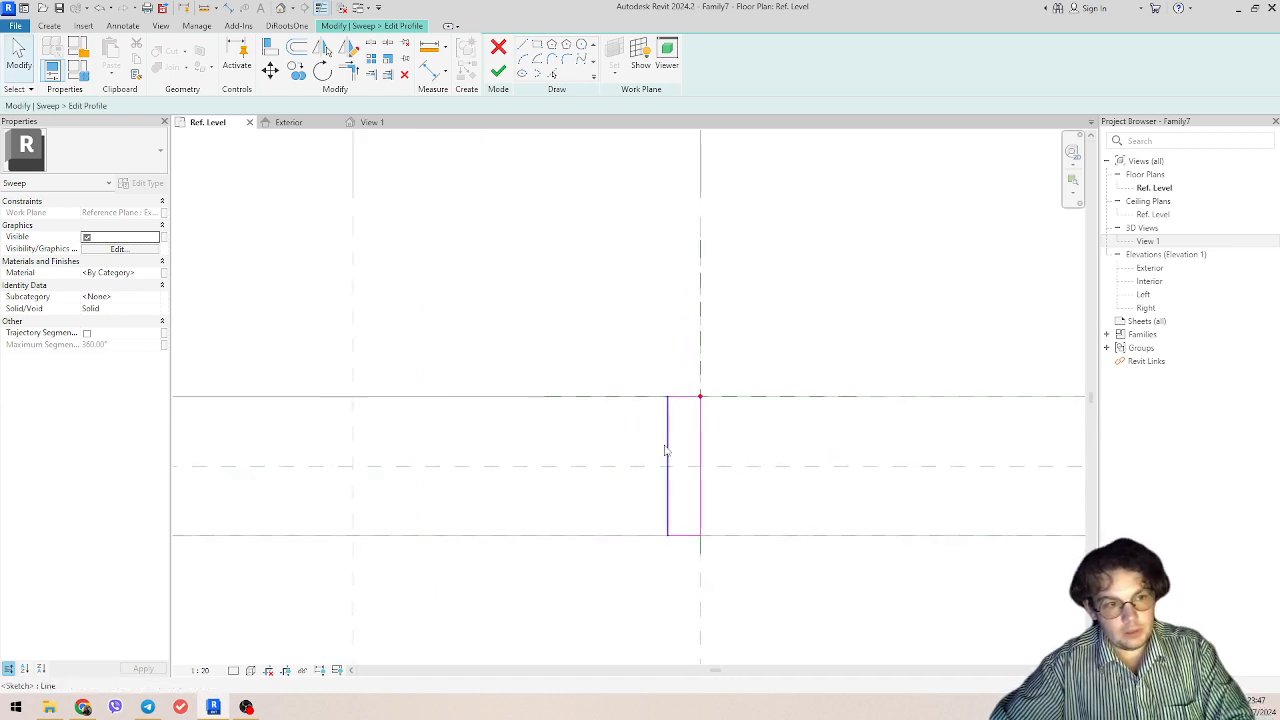
scroll(645, 455, "down", 2)
left_click(634, 448)
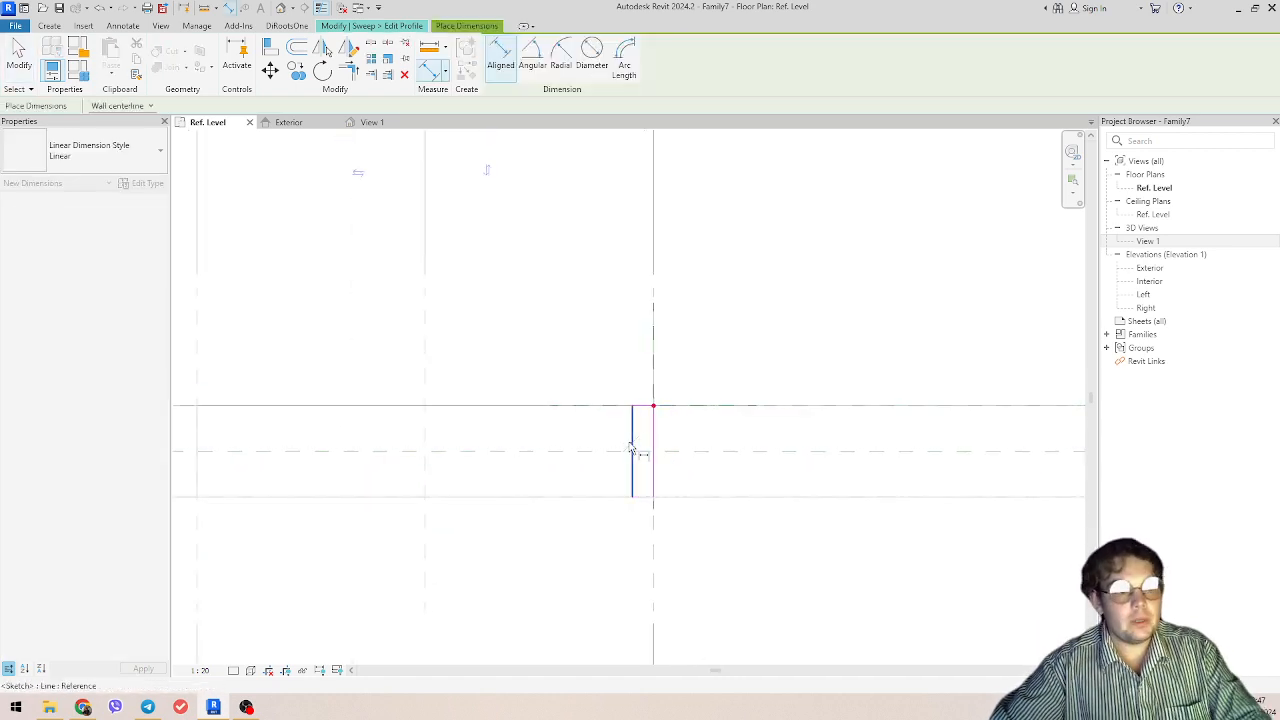
left_click(654, 360)
middle_click_drag(668, 551, 670, 516)
left_click(684, 563)
middle_click_drag(680, 587, 696, 553)
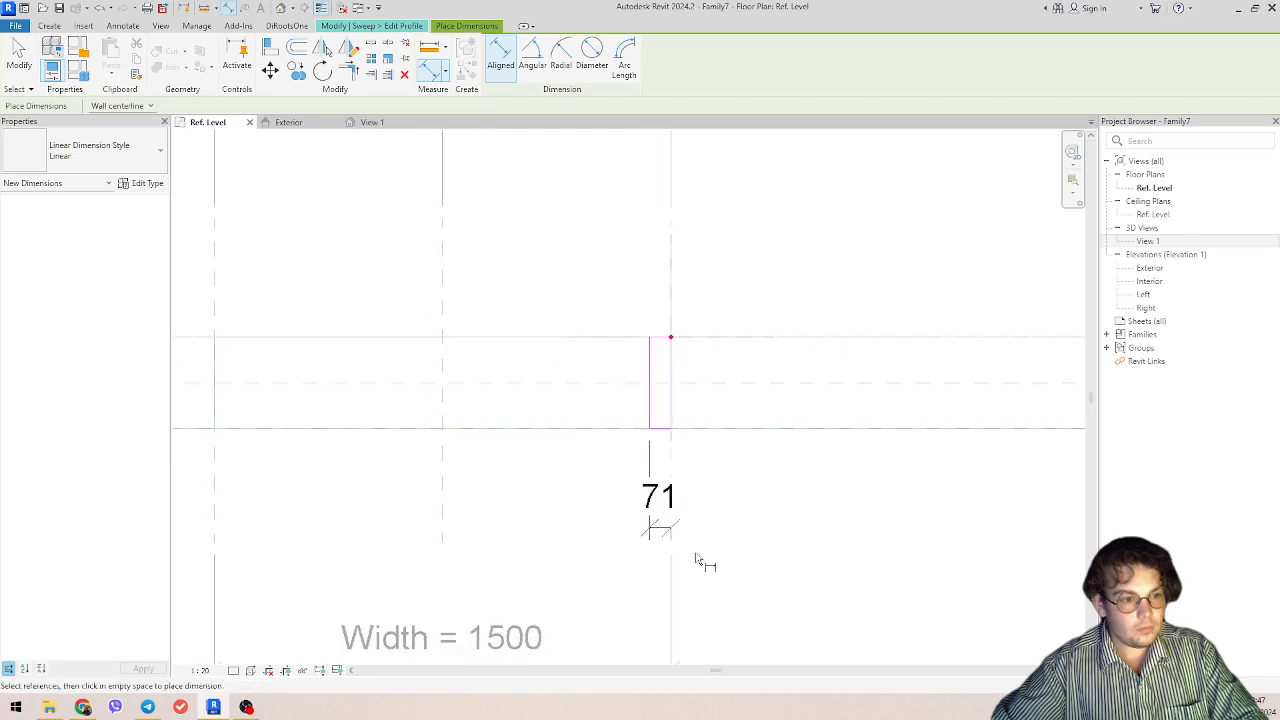
key("Escape")
Step: Label the profile width dimension with a new instance family parameter named Shoulder_T
scroll(653, 532, "up", 1)
left_click(653, 533)
left_click(626, 56)
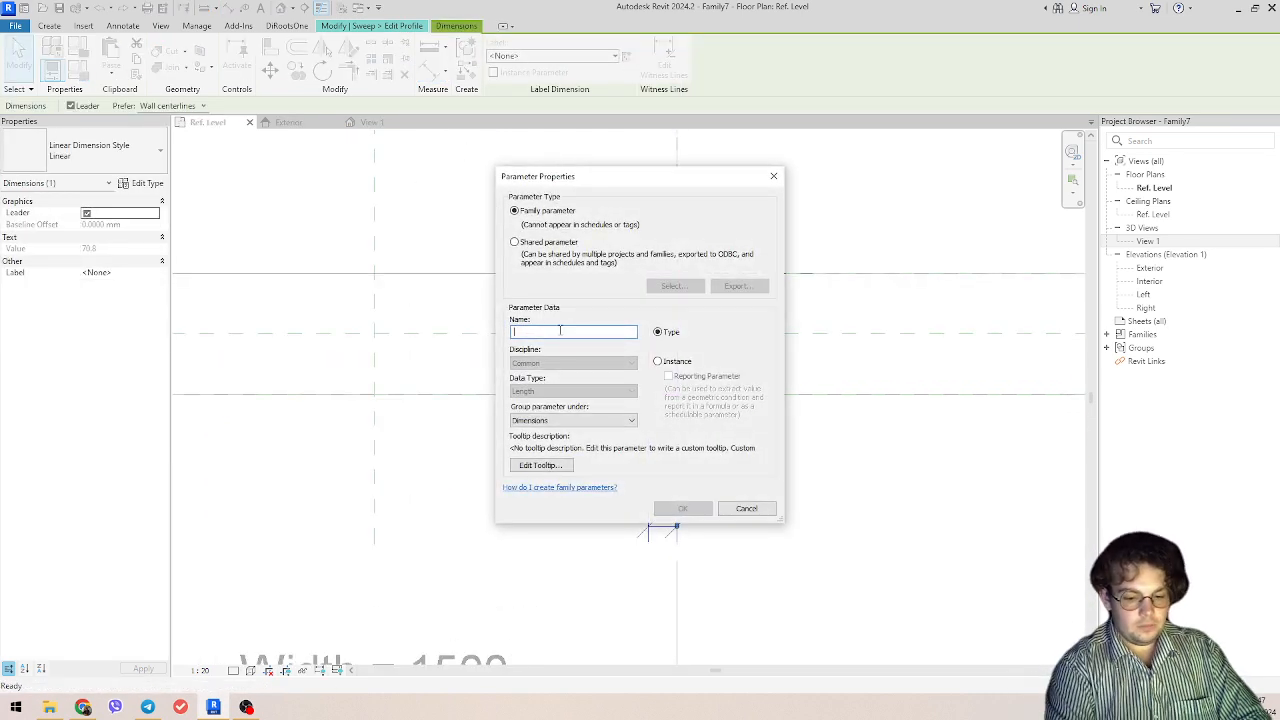
type("Shoulder_T")
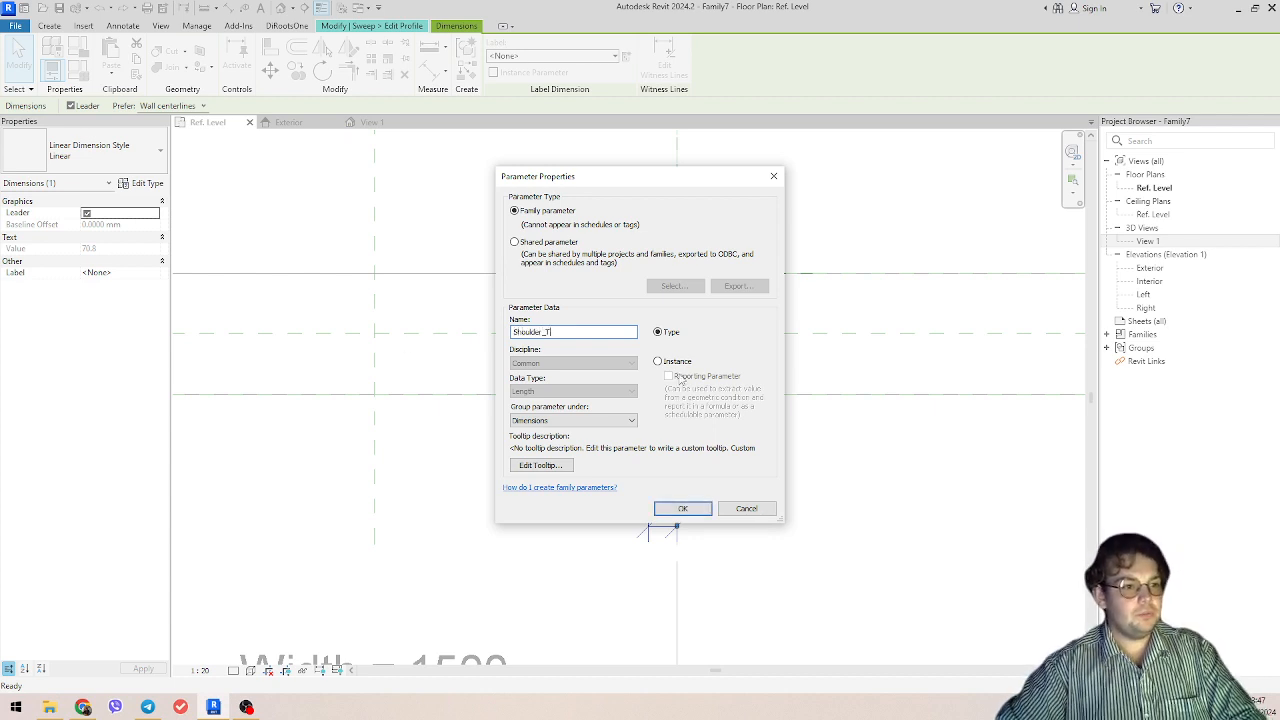
left_click(677, 362)
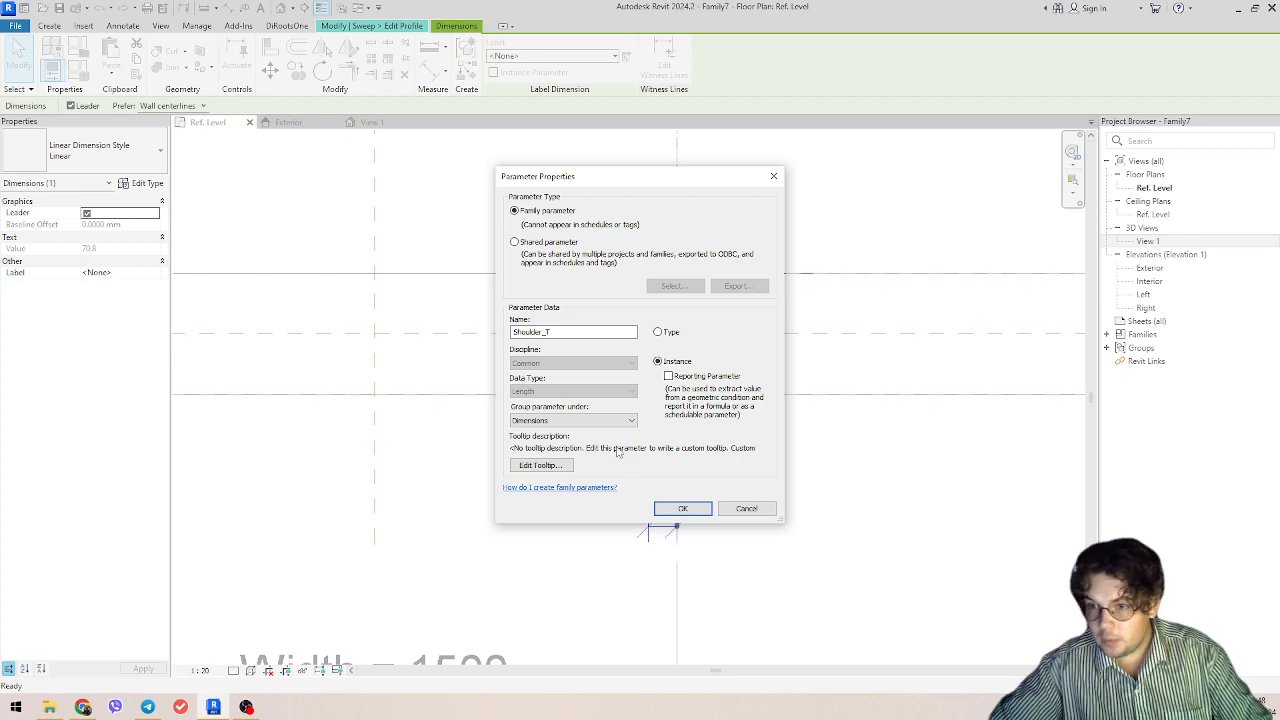
left_click(676, 510)
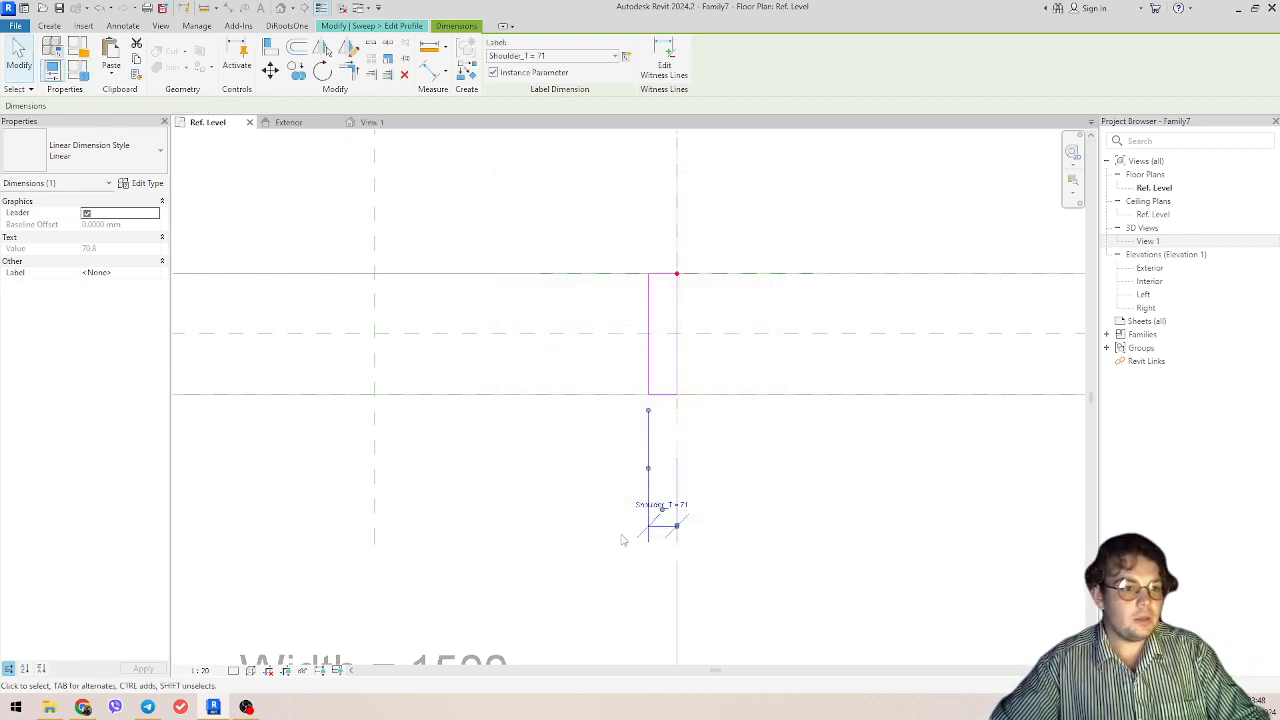
Step: Set the Shoulder_T dimension of the sweep profile to 20 mm
middle_click_drag(858, 480, 903, 477)
left_click(717, 504)
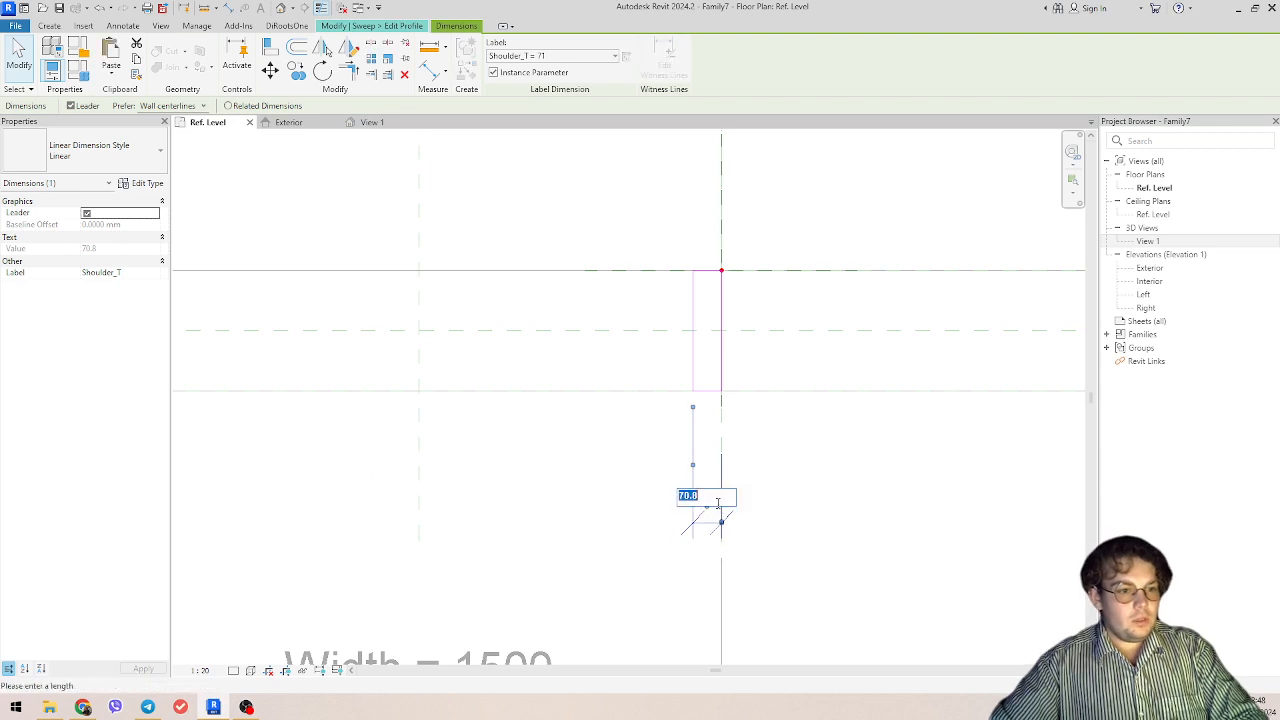
type("20")
key("Return")
key("Escape")
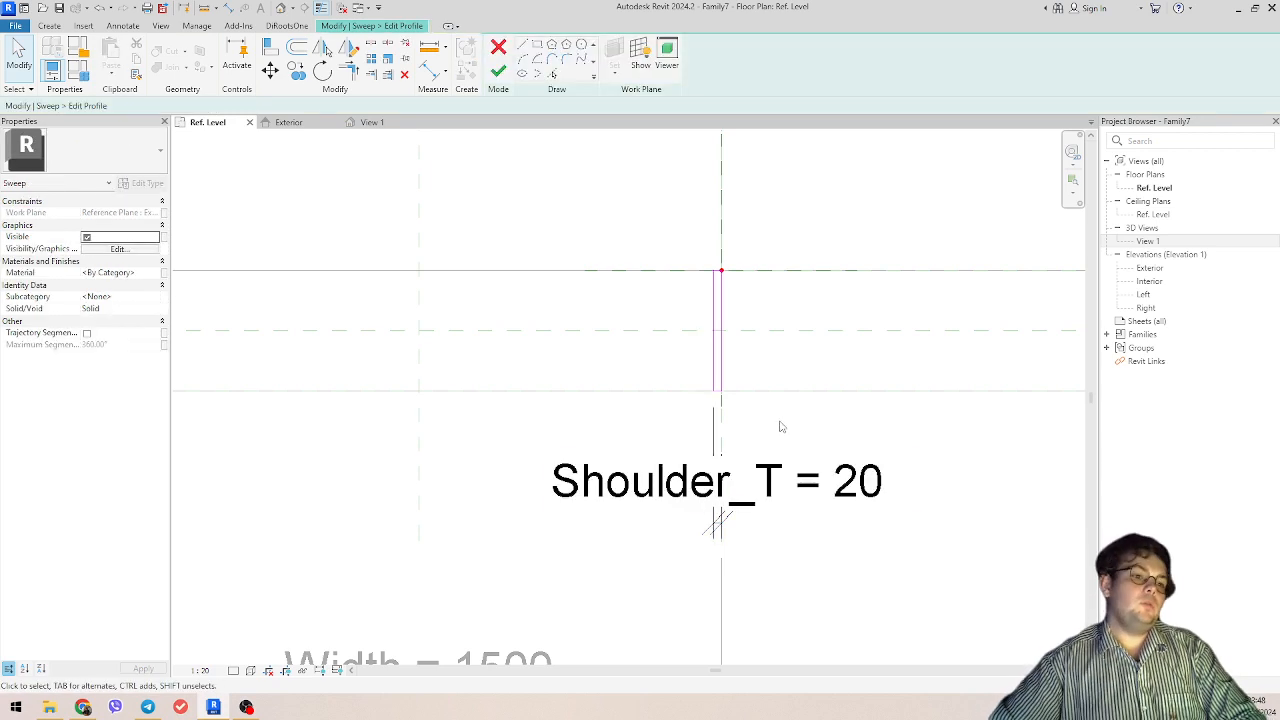
Step: Finish the profile sketch and complete the frame sweep
scroll(938, 551, "down", 2)
middle_click_drag(938, 551, 791, 528)
left_click(498, 70)
left_click(498, 70)
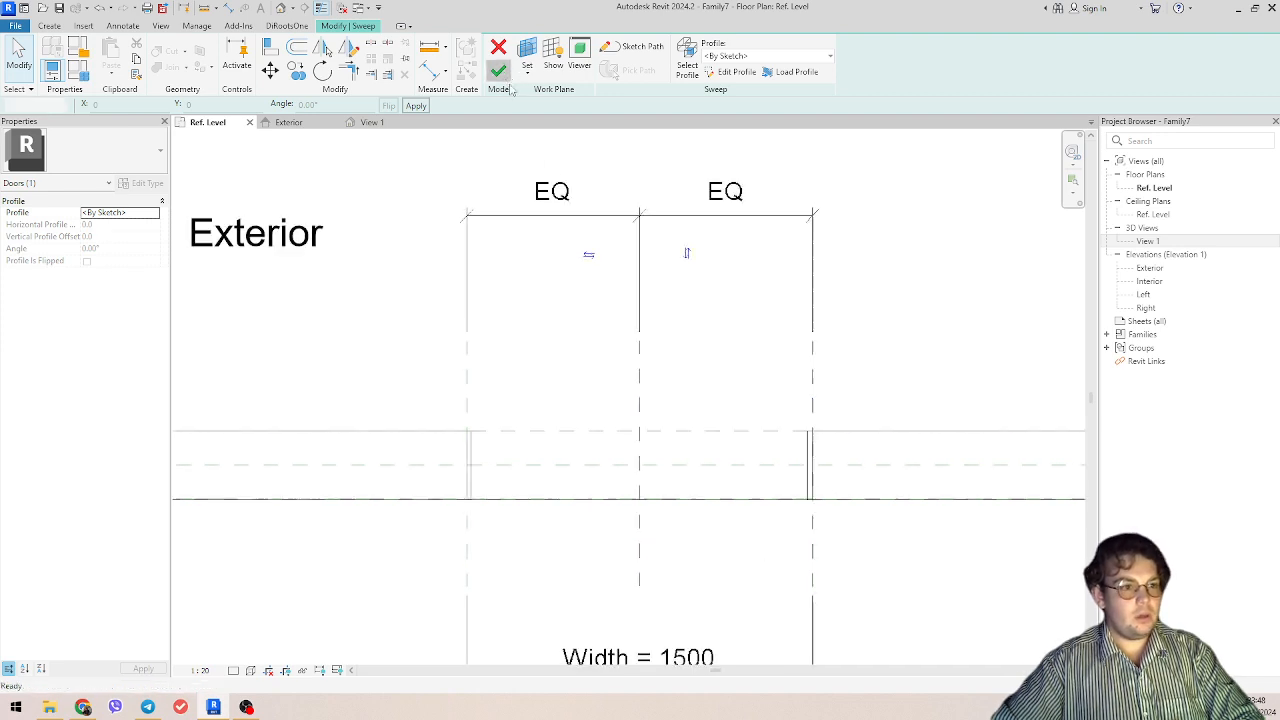
Step: Inspect the finished frame sweep in the 3D view View 1 and in the Exterior elevation
left_click(372, 122)
scroll(698, 496, "down", 3)
middle_click_drag(698, 496, 751, 223, "shift")
scroll(740, 440, "up", 3)
middle_click_drag(740, 440, 285, 135)
left_click(289, 122)
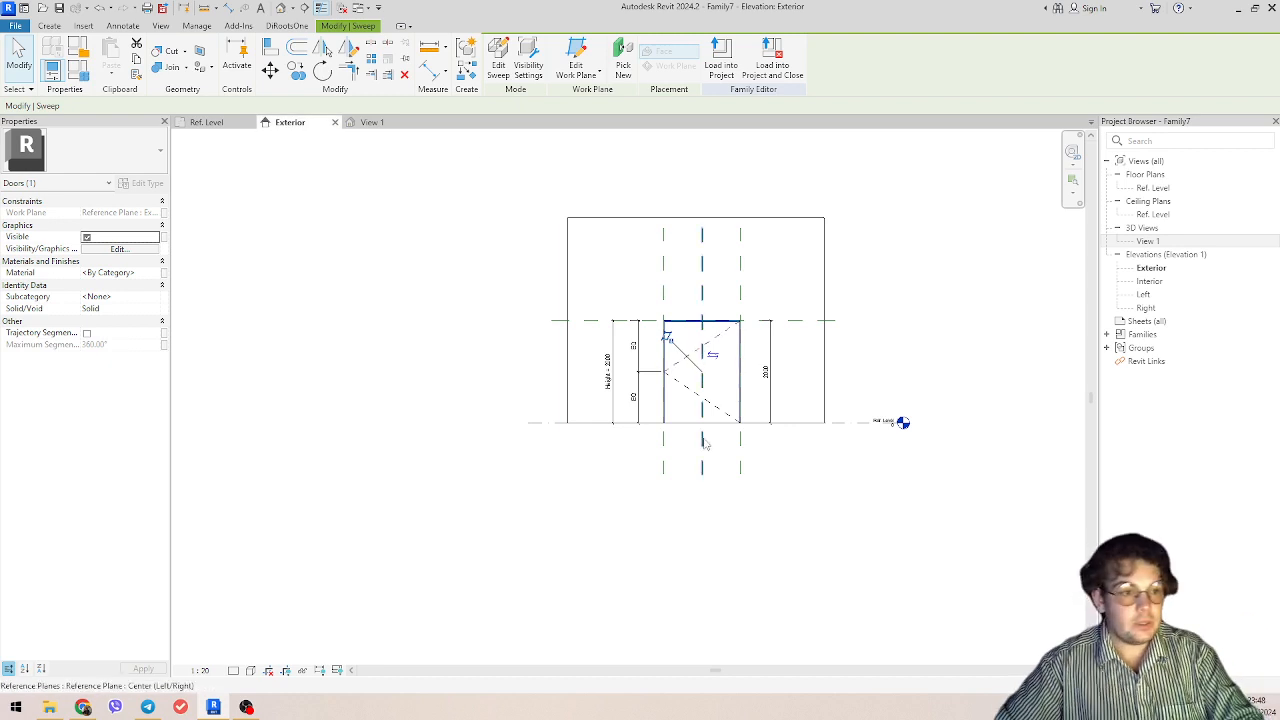
scroll(755, 443, "up", 3)
key("Escape")
middle_click_drag(755, 436, 652, 593)
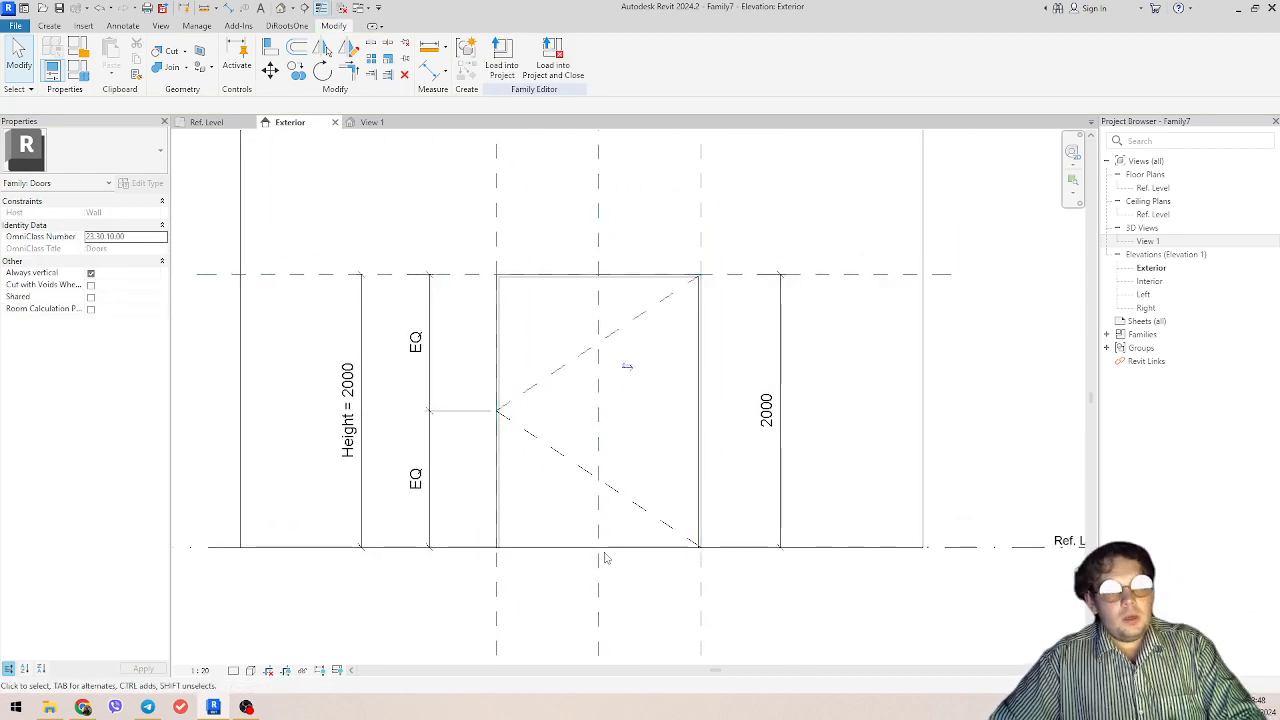
scroll(431, 204, "down", 2)
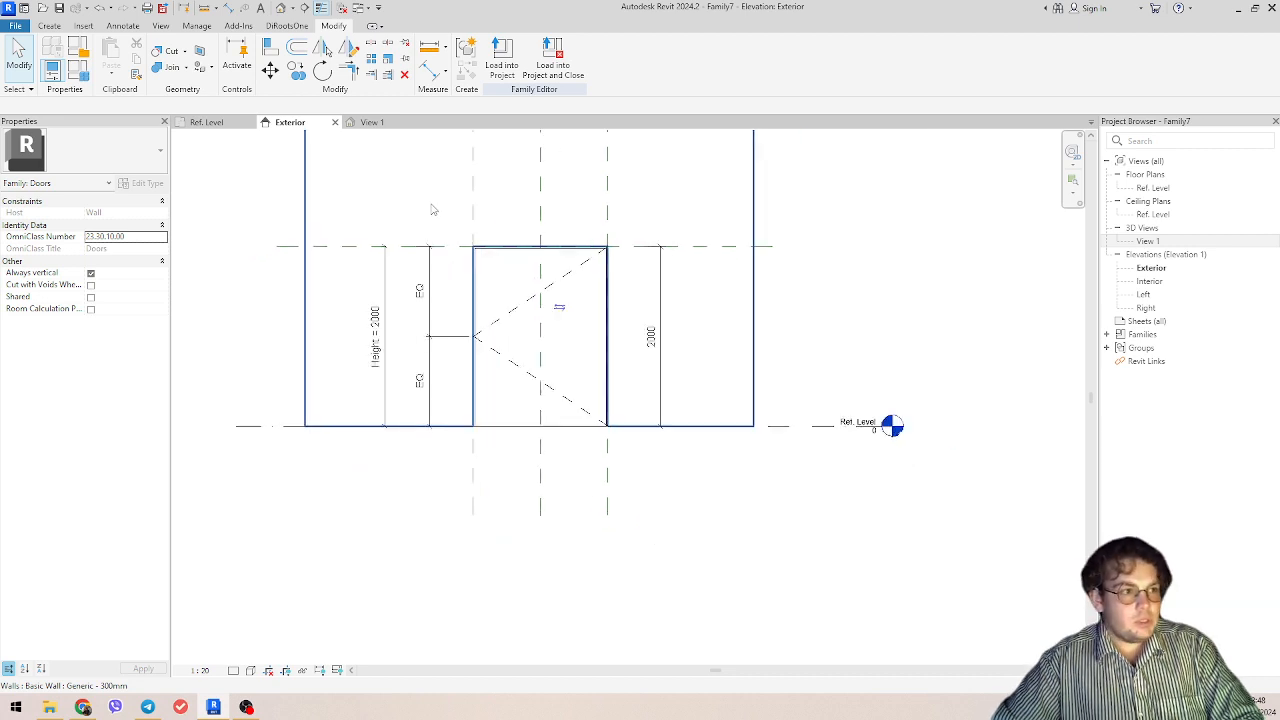
middle_click_drag(788, 345, 902, 446)
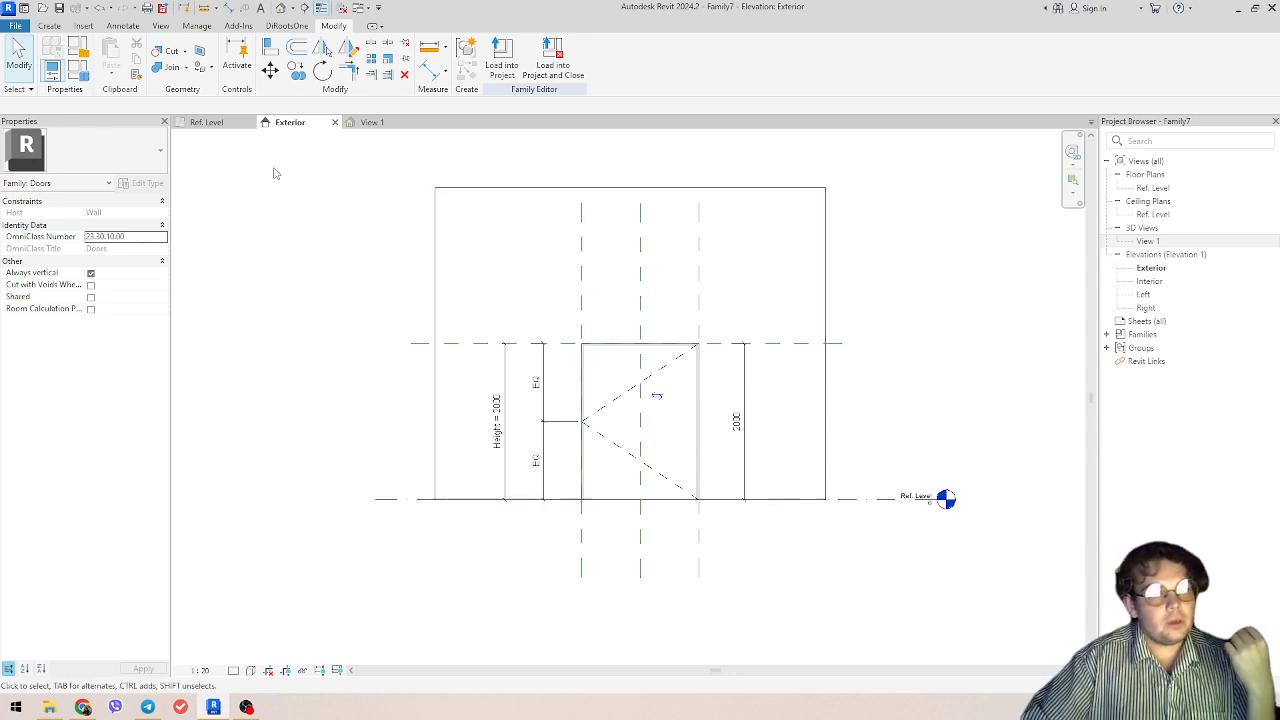
Step: Show the active work plane in the Exterior elevation, examine its extent around the door wall, and hide it again
left_click(49, 26)
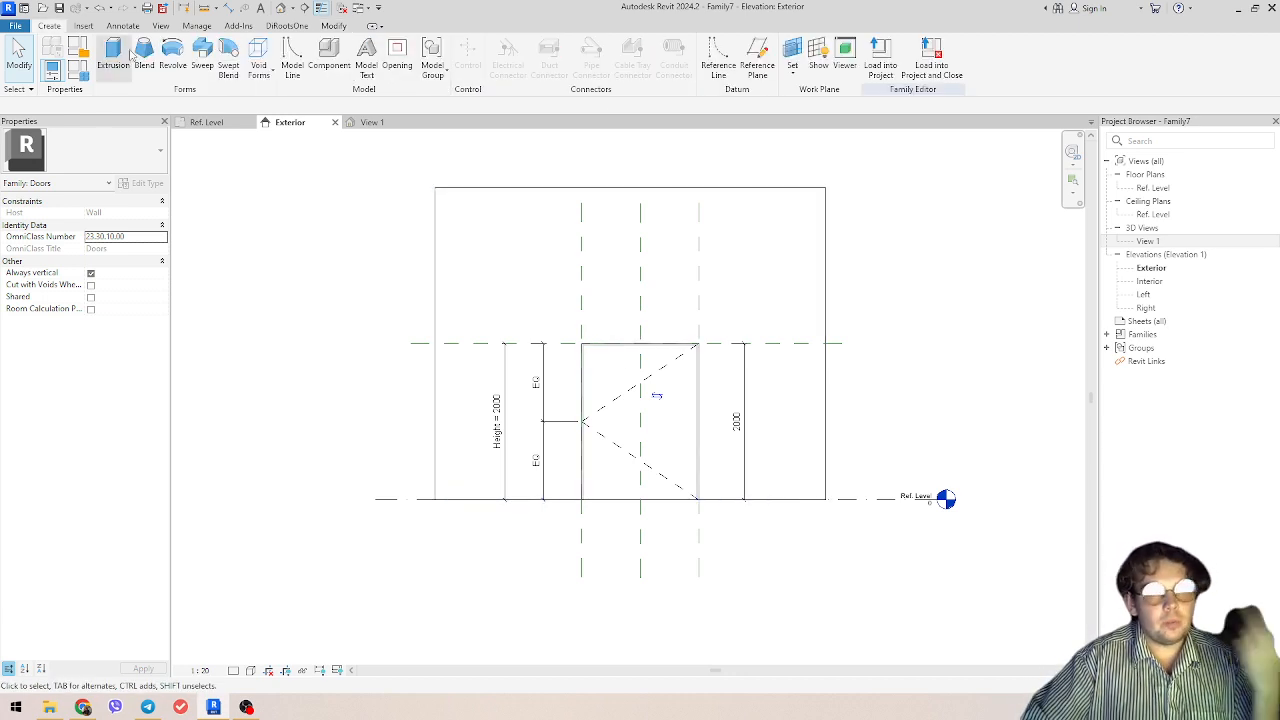
left_click(816, 70)
scroll(986, 306, "down", 1)
middle_click_drag(986, 308, 943, 308)
scroll(641, 264, "up", 1)
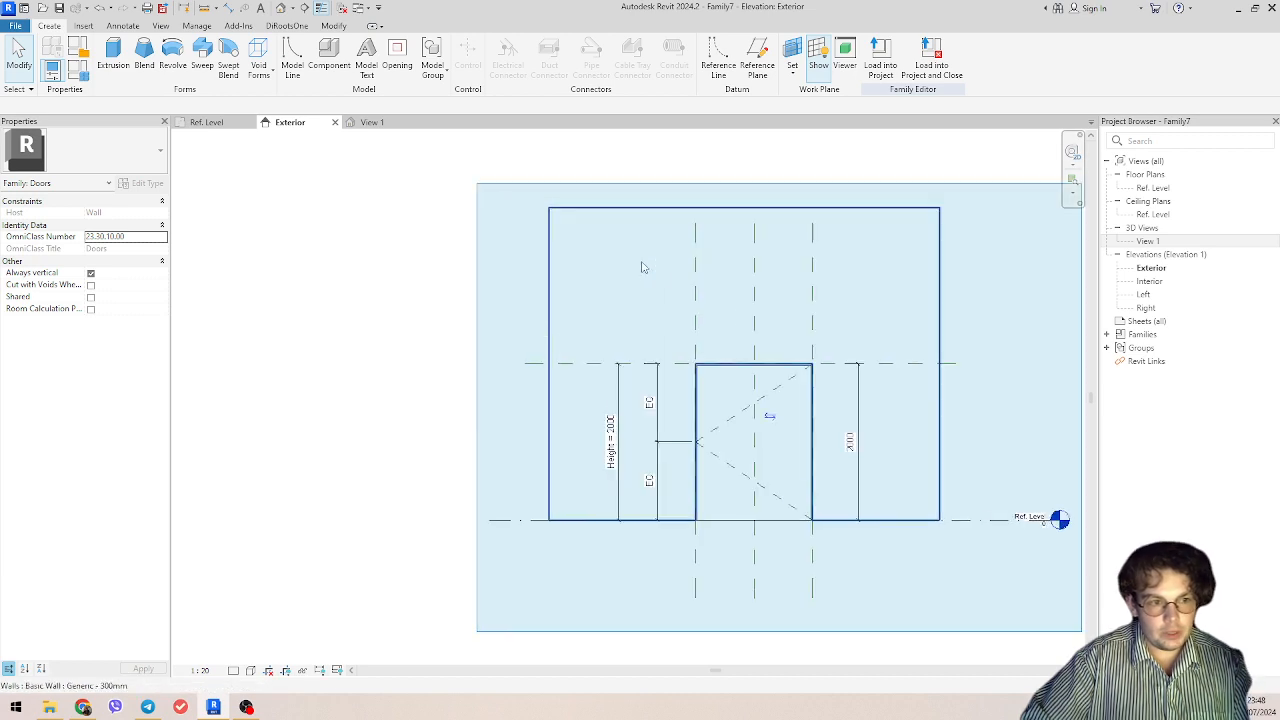
scroll(800, 272, "up", 1)
middle_click_drag(800, 272, 700, 277)
scroll(378, 183, "down", 4)
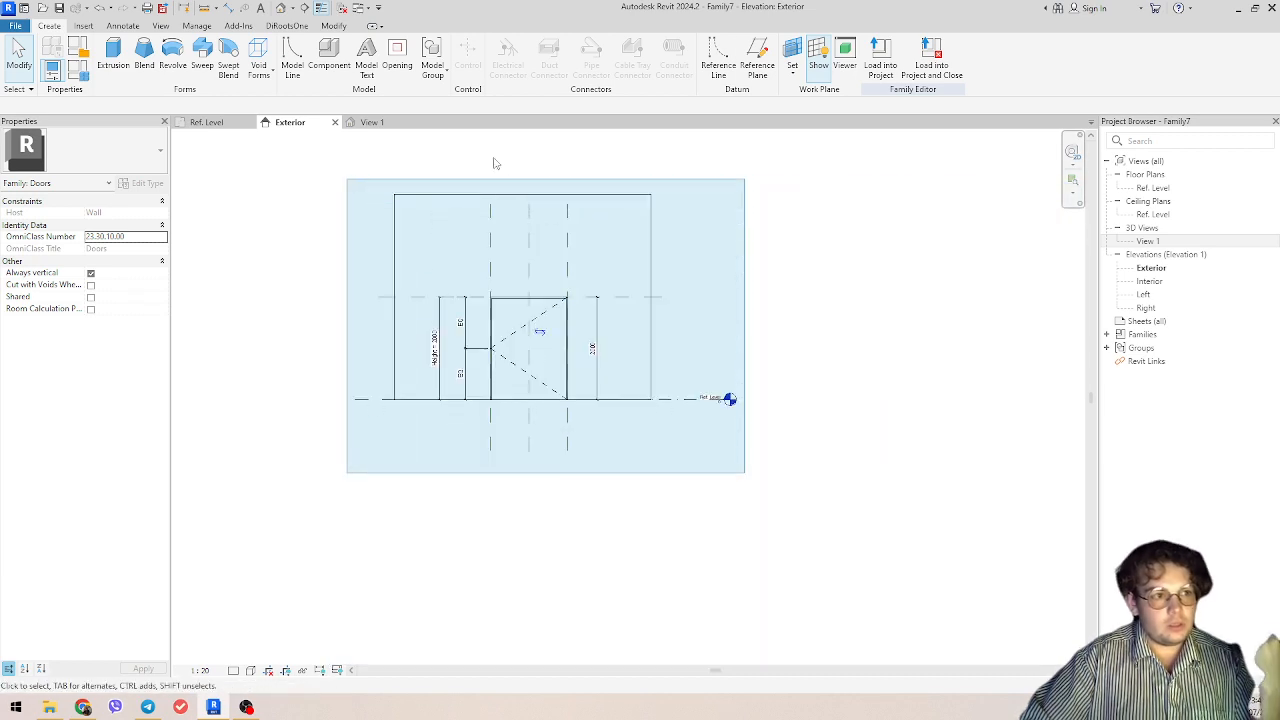
left_click(818, 62)
Step: Show the active work plane in the Ref. Level floor plan to examine it, and hide it again
left_click(207, 122)
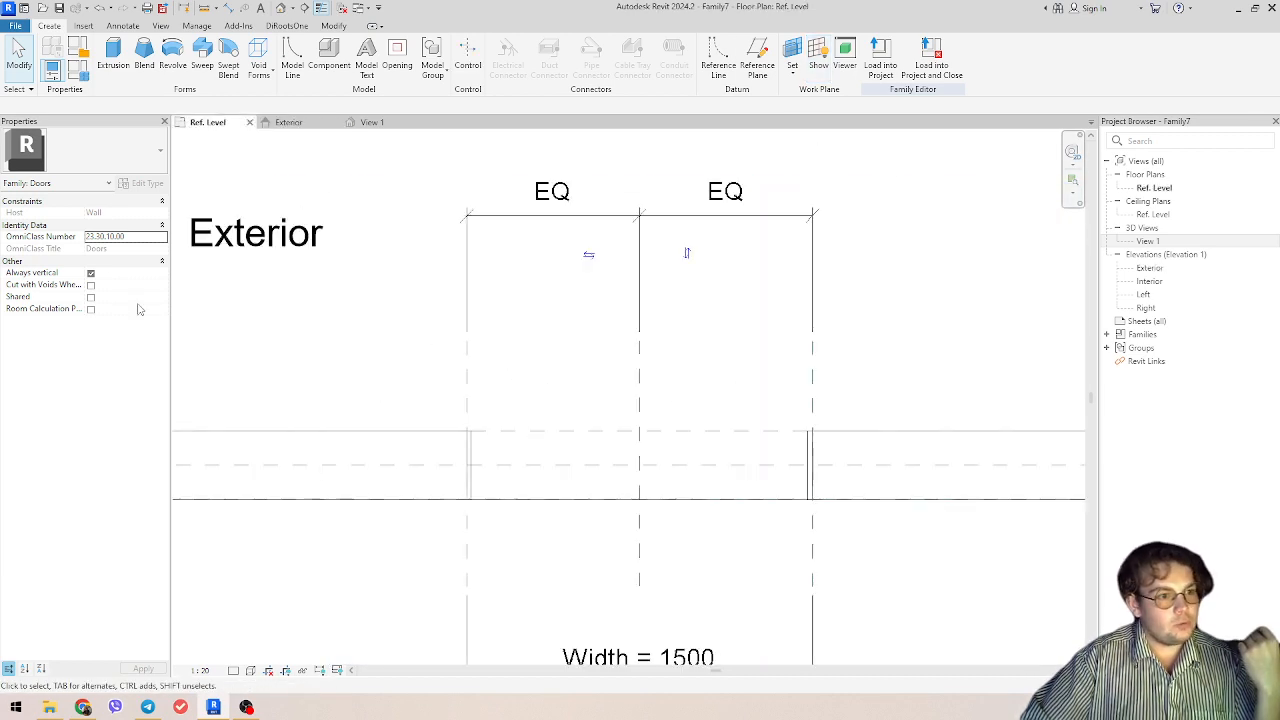
scroll(669, 391, "down", 2)
left_click(818, 62)
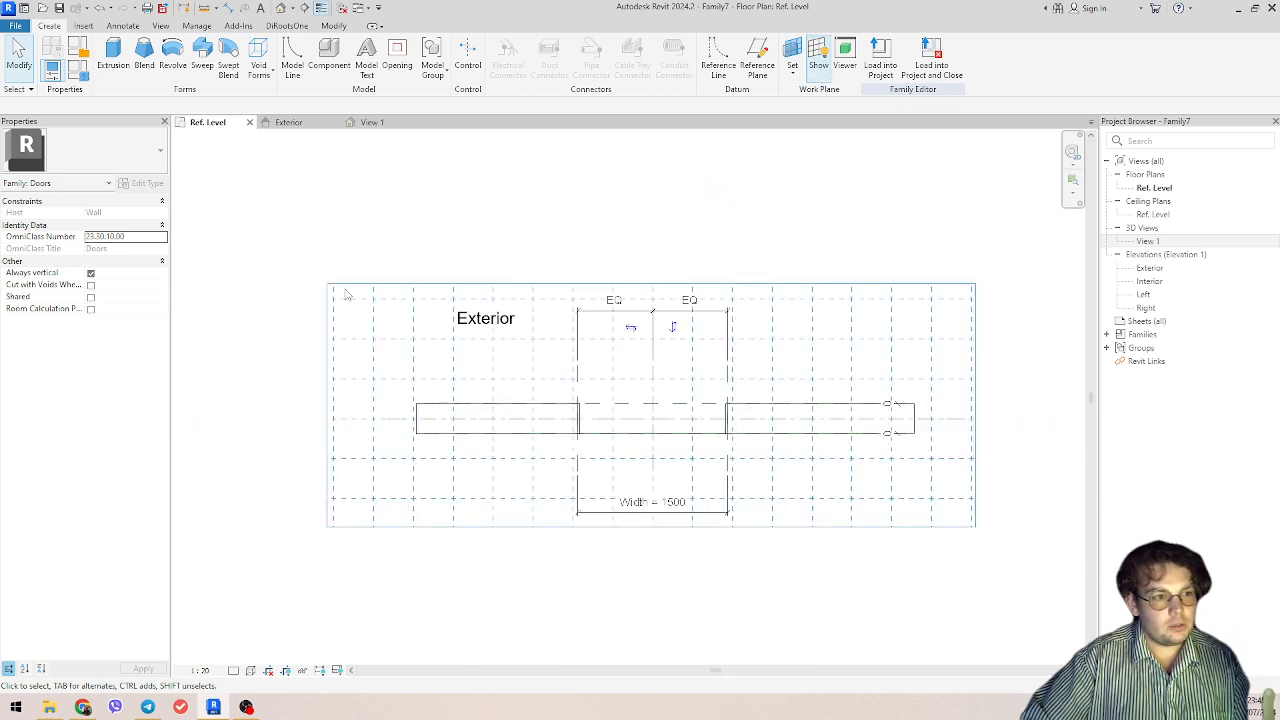
left_click(826, 66)
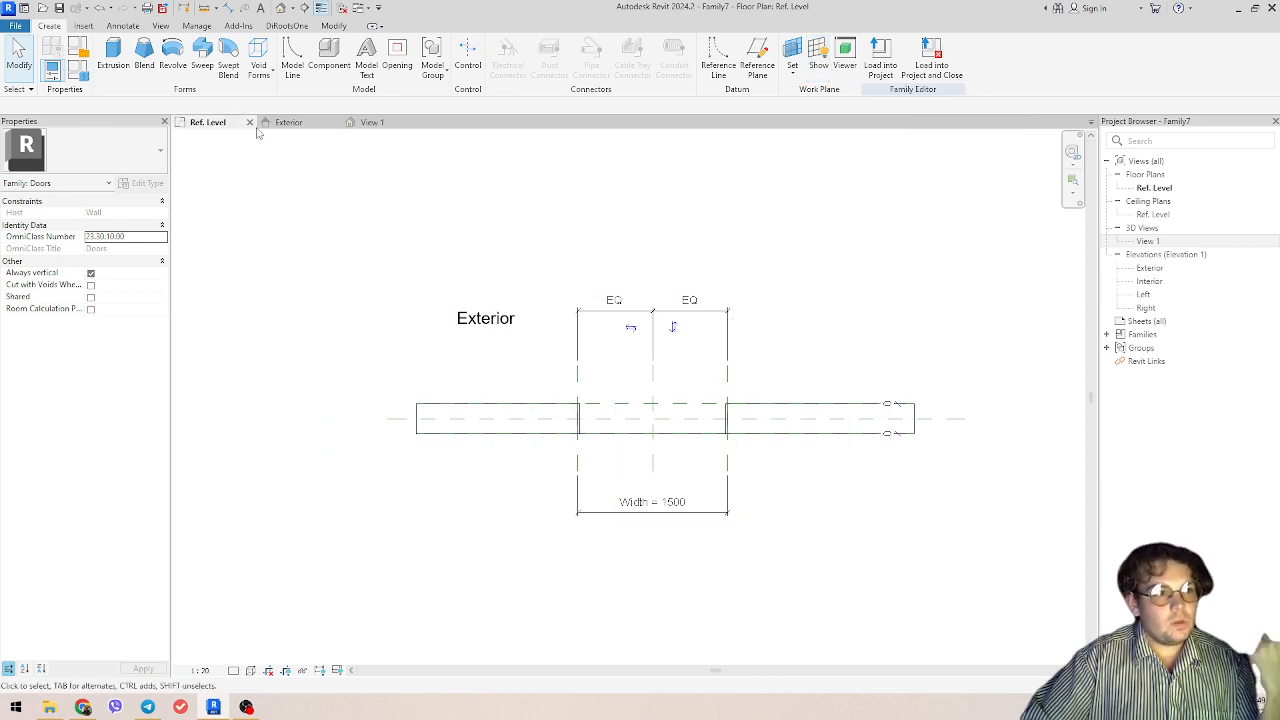
Step: Create a solid extrusion in the Exterior elevation from a rectangle fitted inside the frame, from the head's inner edge down to Ref. Level
left_click(286, 123)
scroll(537, 345, "up", 5)
middle_click_drag(510, 367, 668, 452)
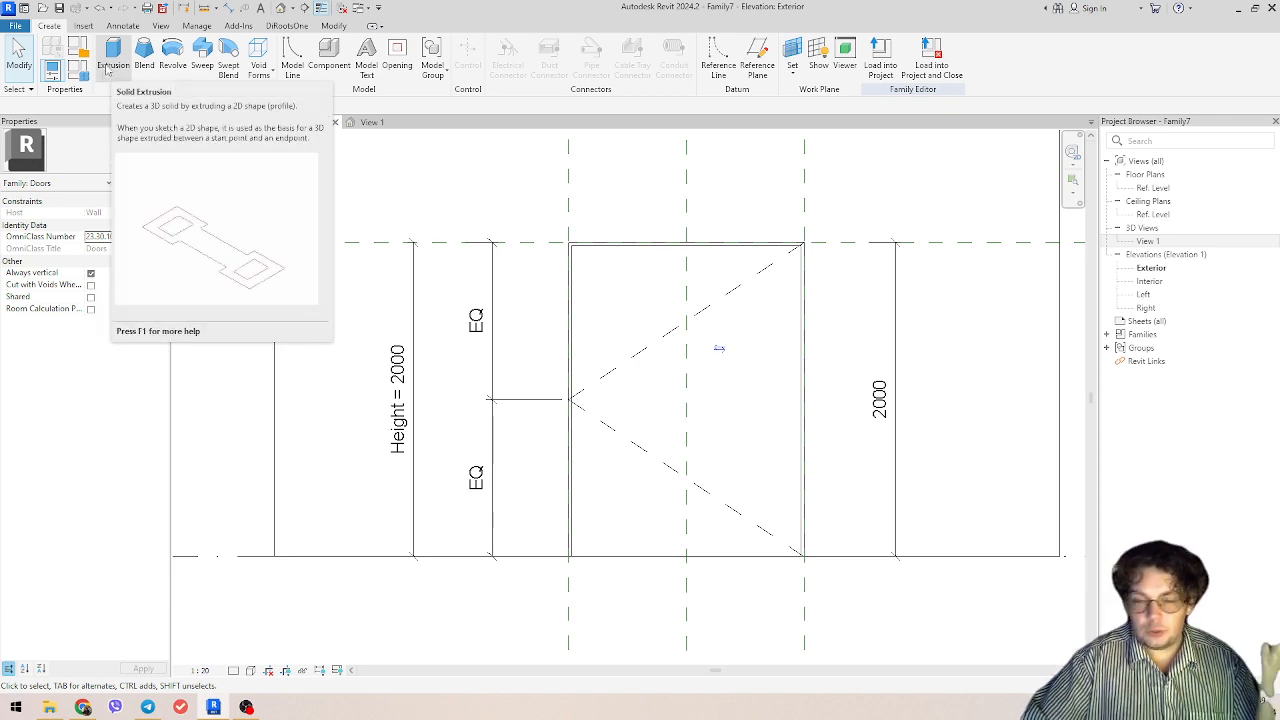
left_click(113, 56)
middle_click_drag(726, 405, 706, 403)
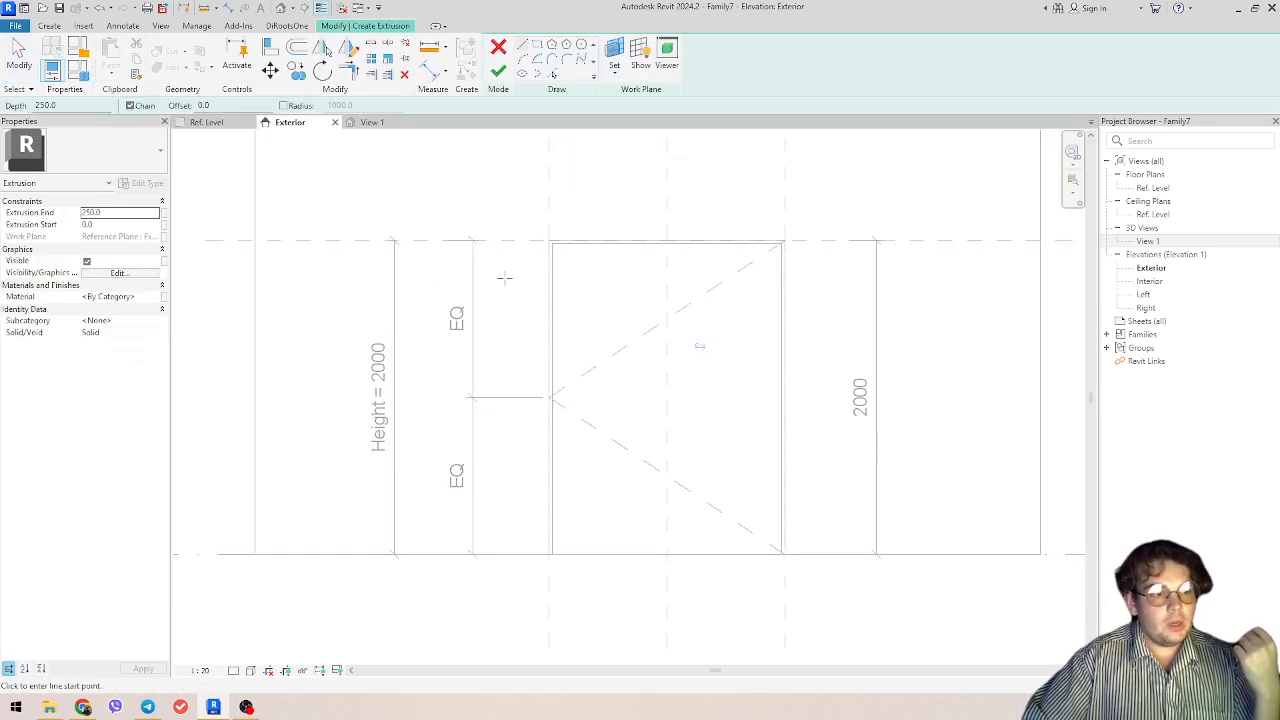
scroll(562, 253, "up", 2)
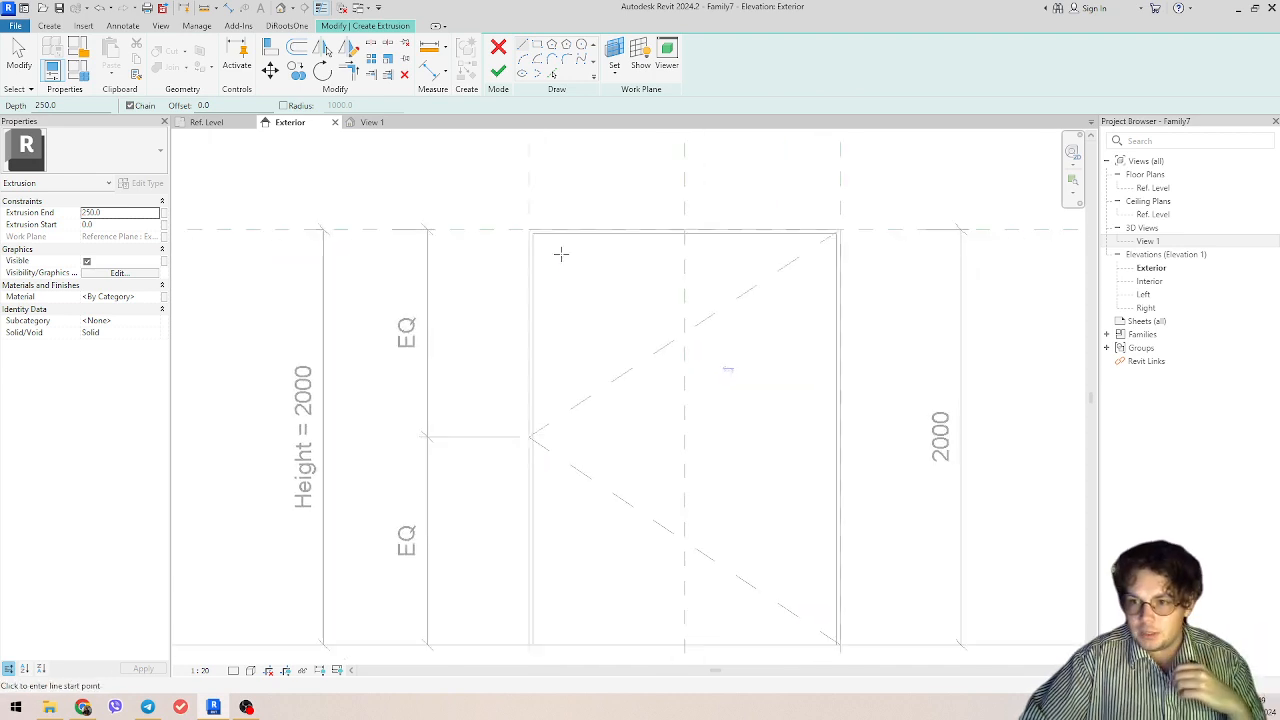
scroll(562, 253, "down", 2)
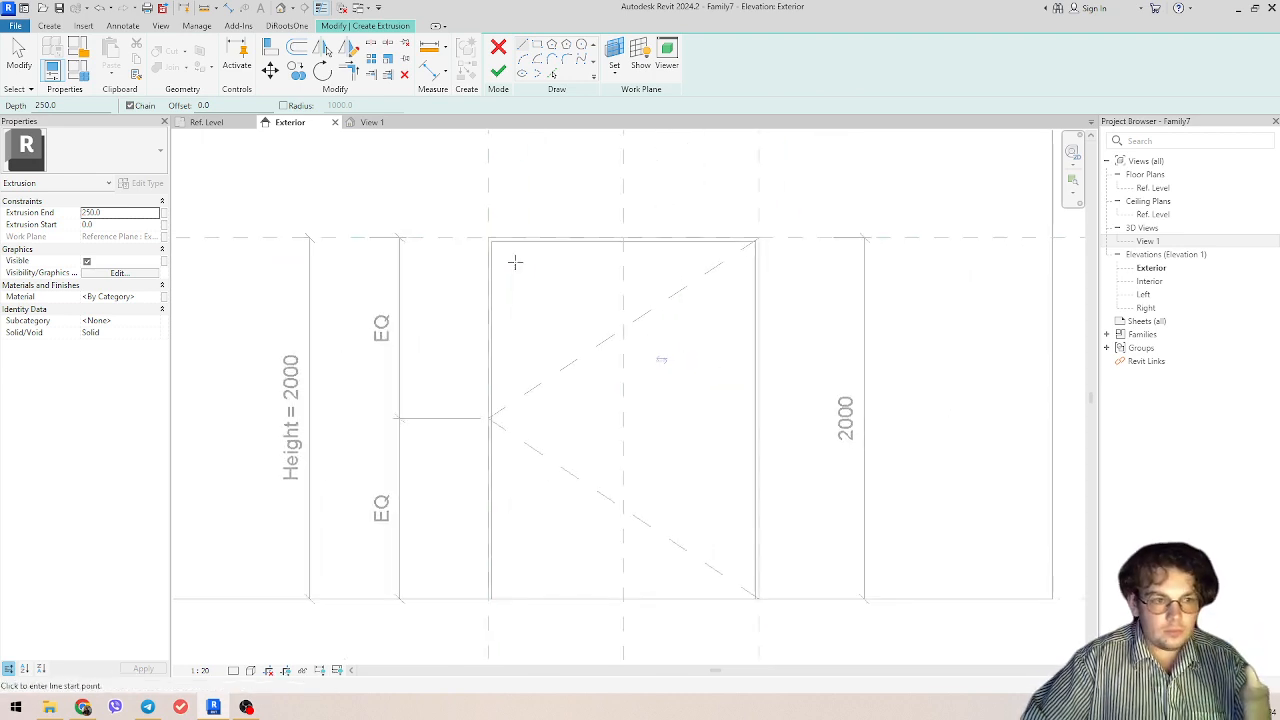
scroll(491, 240, "up", 2)
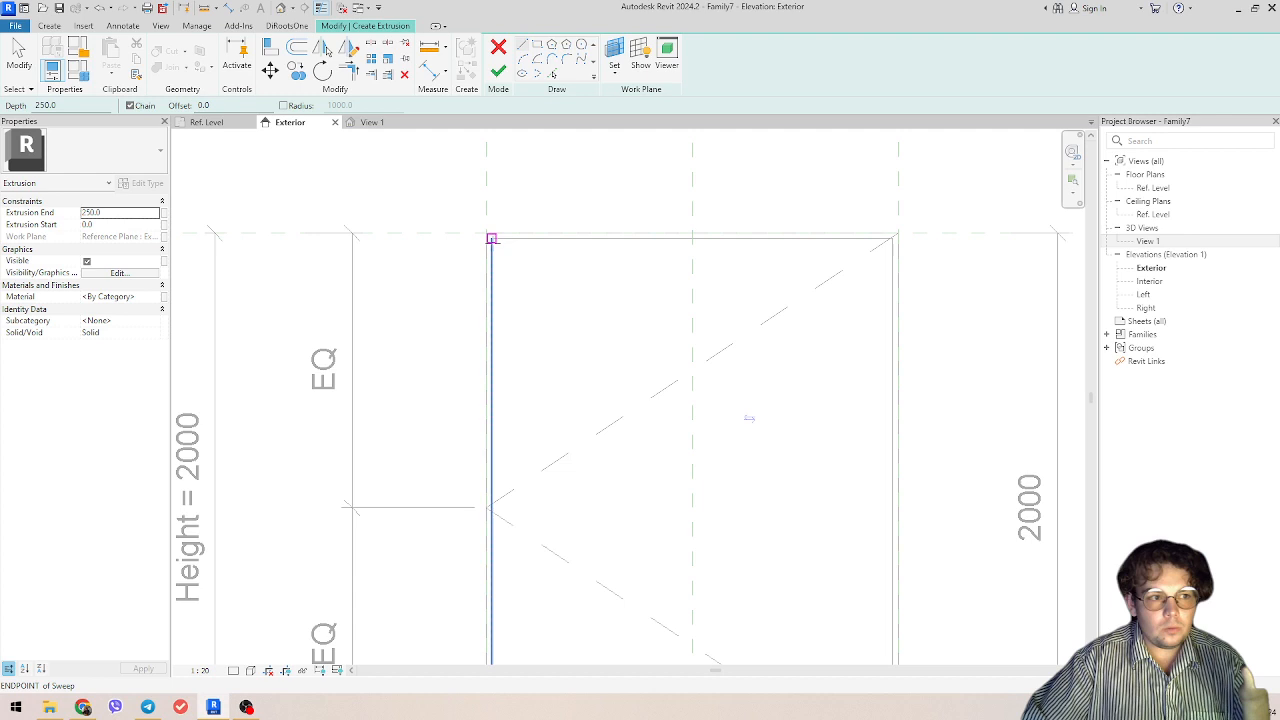
left_click(537, 45)
left_click(491, 237)
middle_click_drag(720, 660, 643, 323)
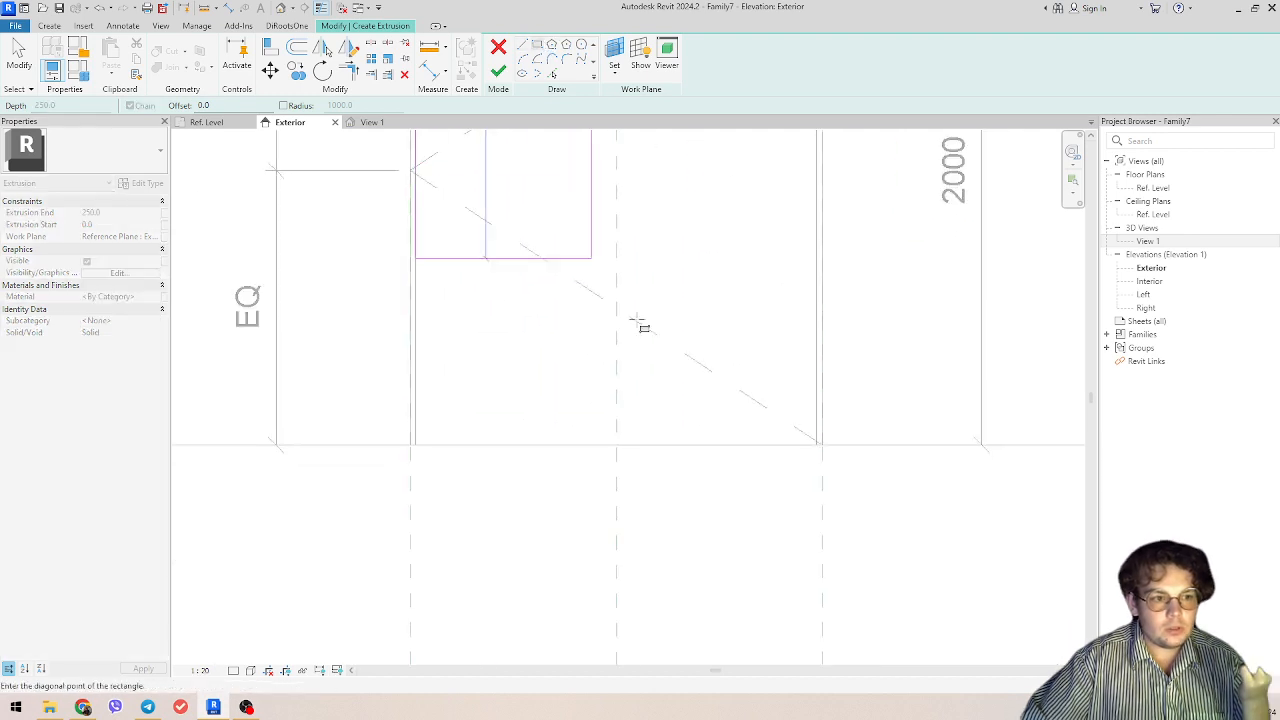
left_click(820, 445)
scroll(580, 277, "down", 3)
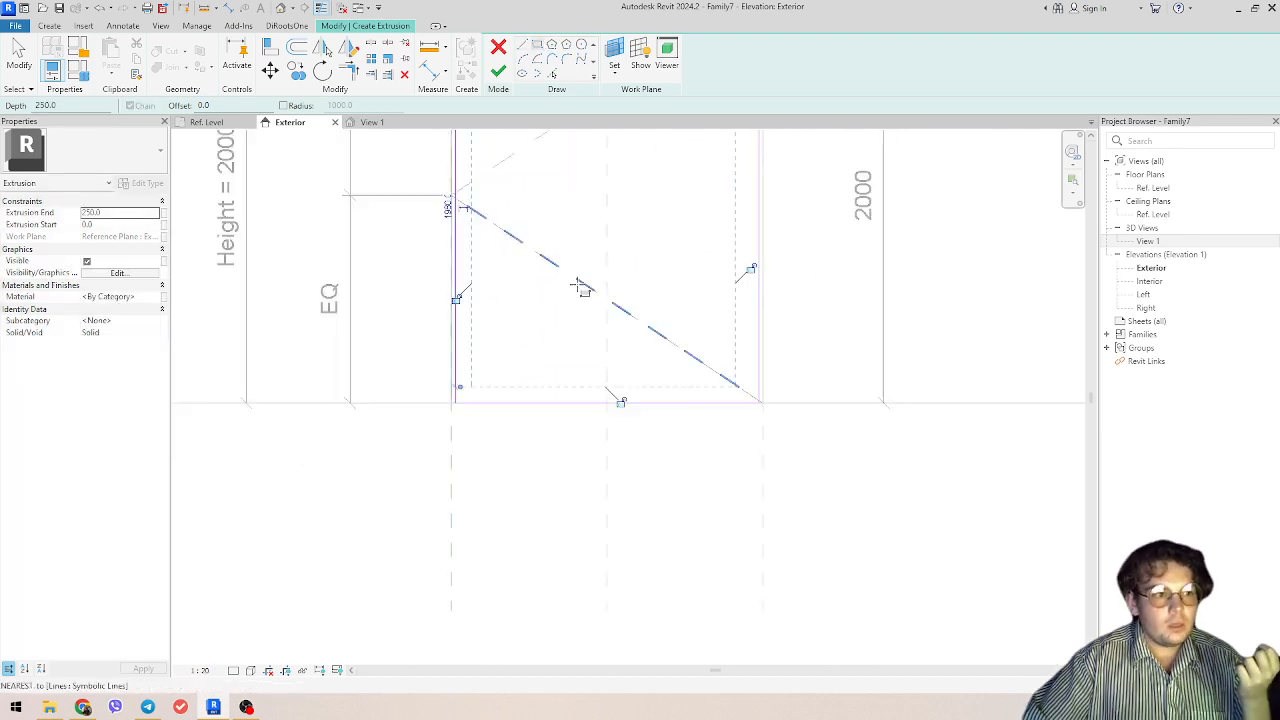
middle_click_drag(640, 148, 614, 250)
left_click(499, 72)
middle_click_drag(346, 272, 489, 377)
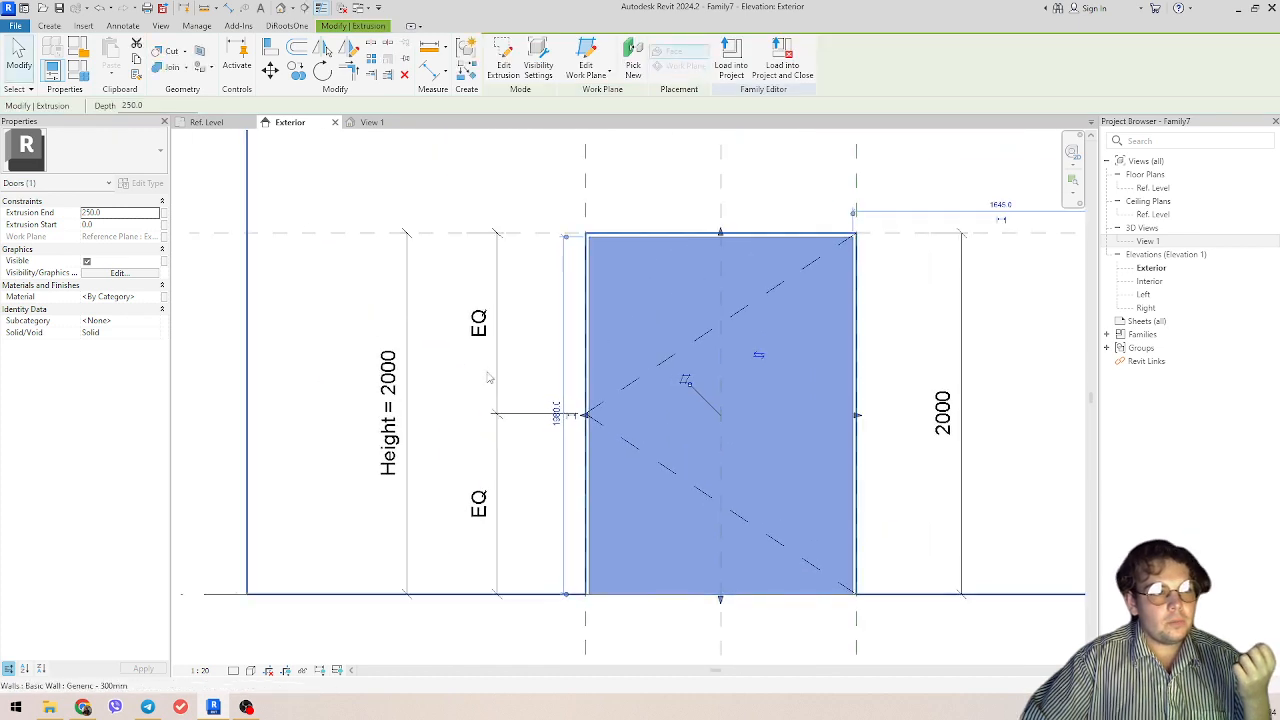
Step: Resize the door panel extrusion in the Ref. Level floor plan to a 75 mm depth from the wall's exterior face
left_click(212, 123)
scroll(564, 438, "up", 4)
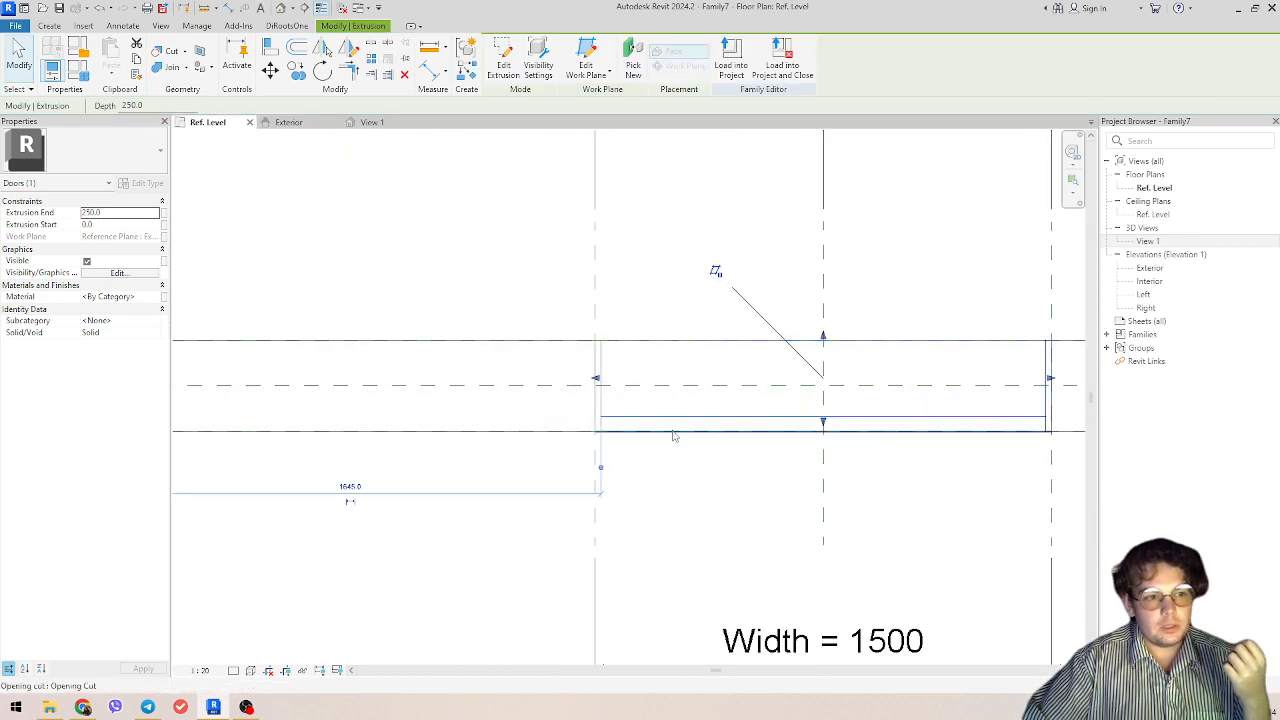
middle_click_drag(671, 423, 584, 430)
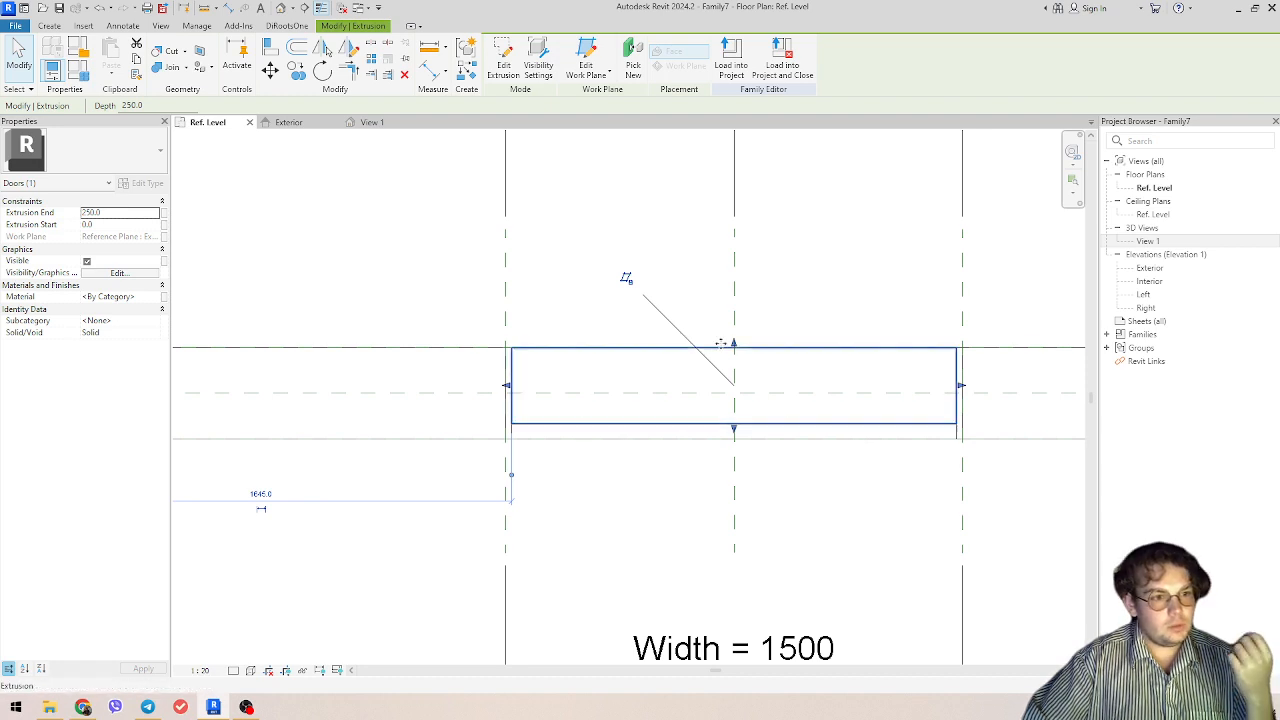
scroll(697, 374, "up", 2)
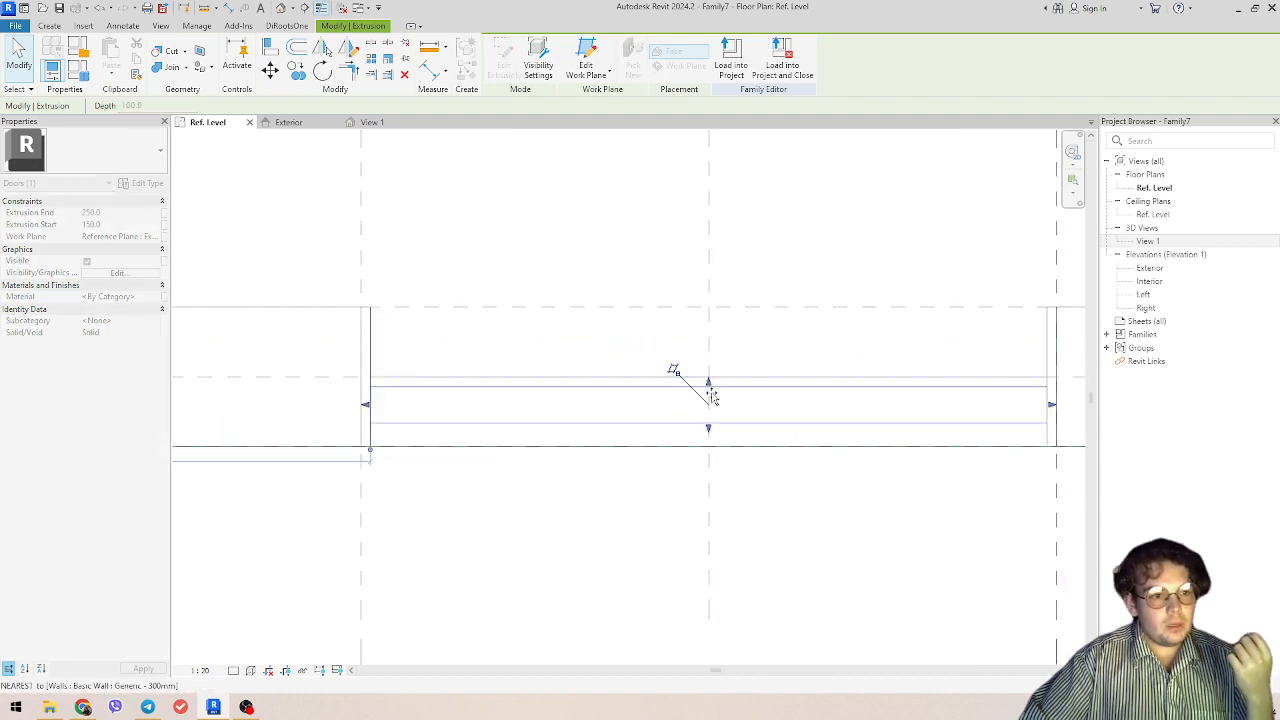
left_click_drag(711, 397, 718, 348)
left_click(825, 299)
scroll(606, 313, "down", 2)
middle_click_drag(602, 320, 603, 397)
scroll(530, 373, "up", 2)
left_click(524, 369)
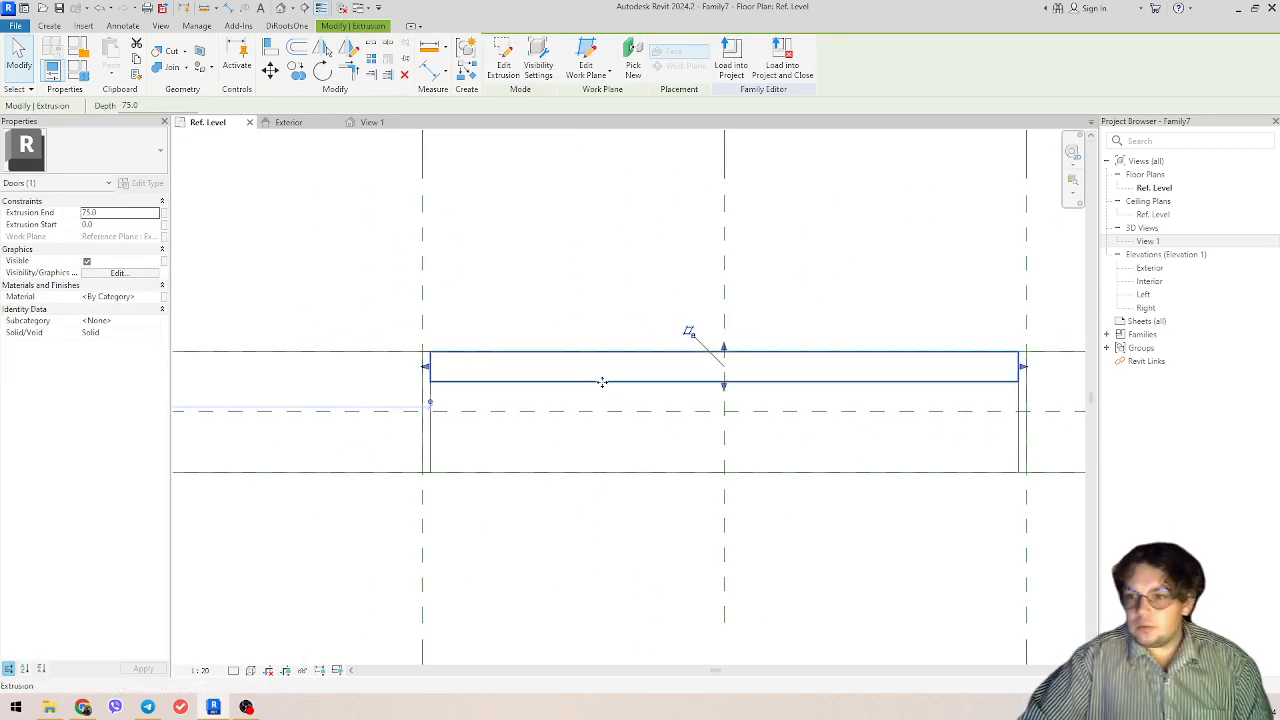
scroll(557, 406, "down", 2)
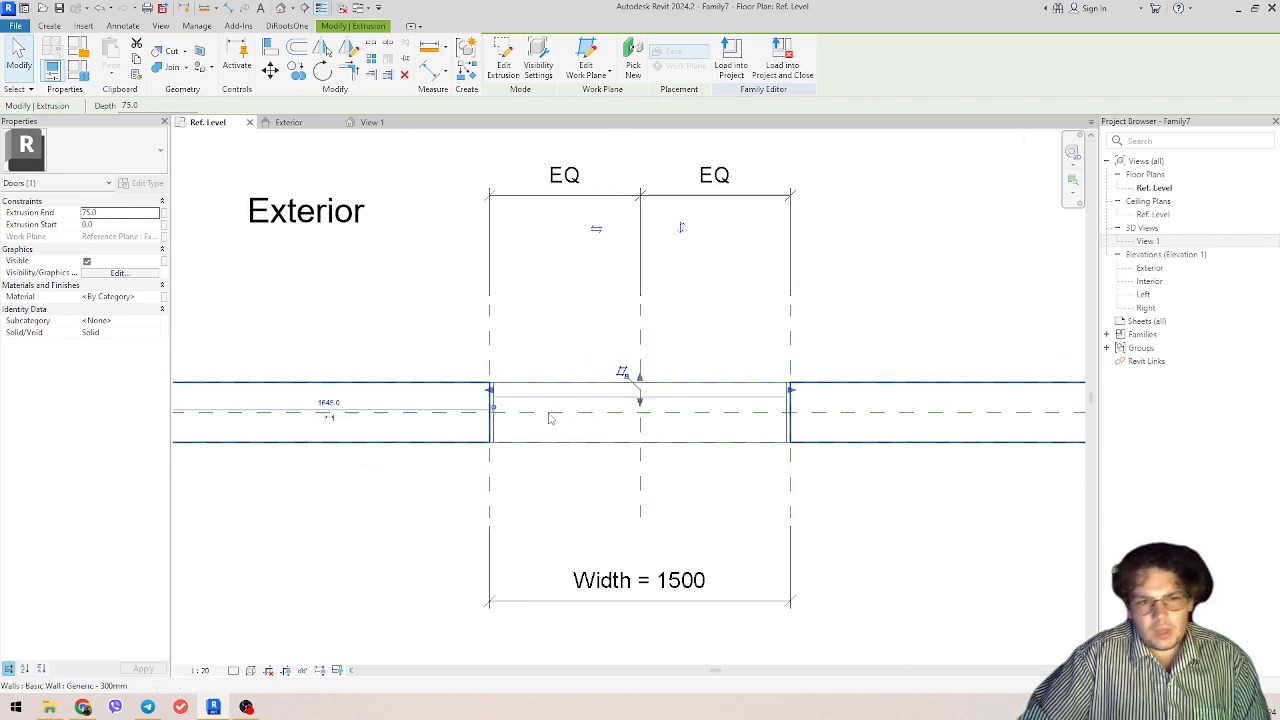
Step: Select the reference plane along the wall's centre in the Ref. Level plan and examine its position relative to the panel
middle_click_drag(1033, 456, 680, 480)
left_click(895, 438)
middle_click_drag(449, 506, 634, 517)
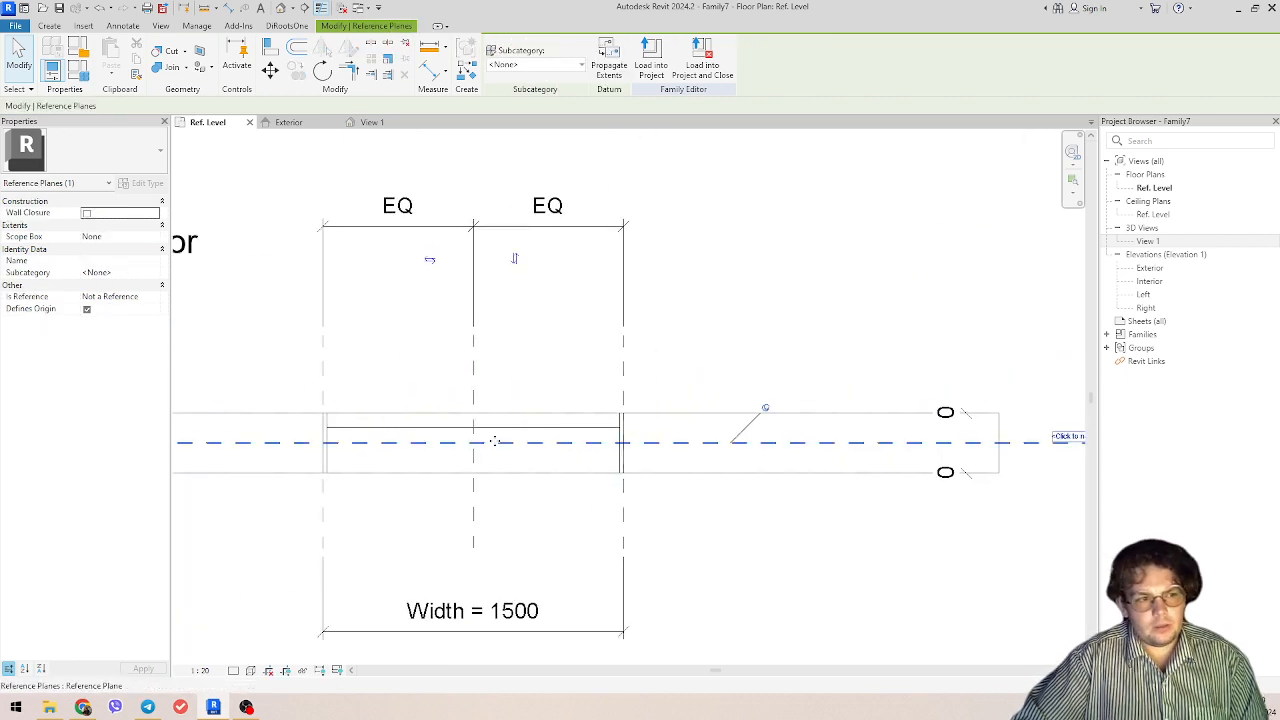
middle_click_drag(770, 460, 700, 451)
middle_click_drag(560, 450, 677, 454)
scroll(506, 443, "up", 2)
middle_click_drag(506, 443, 614, 435)
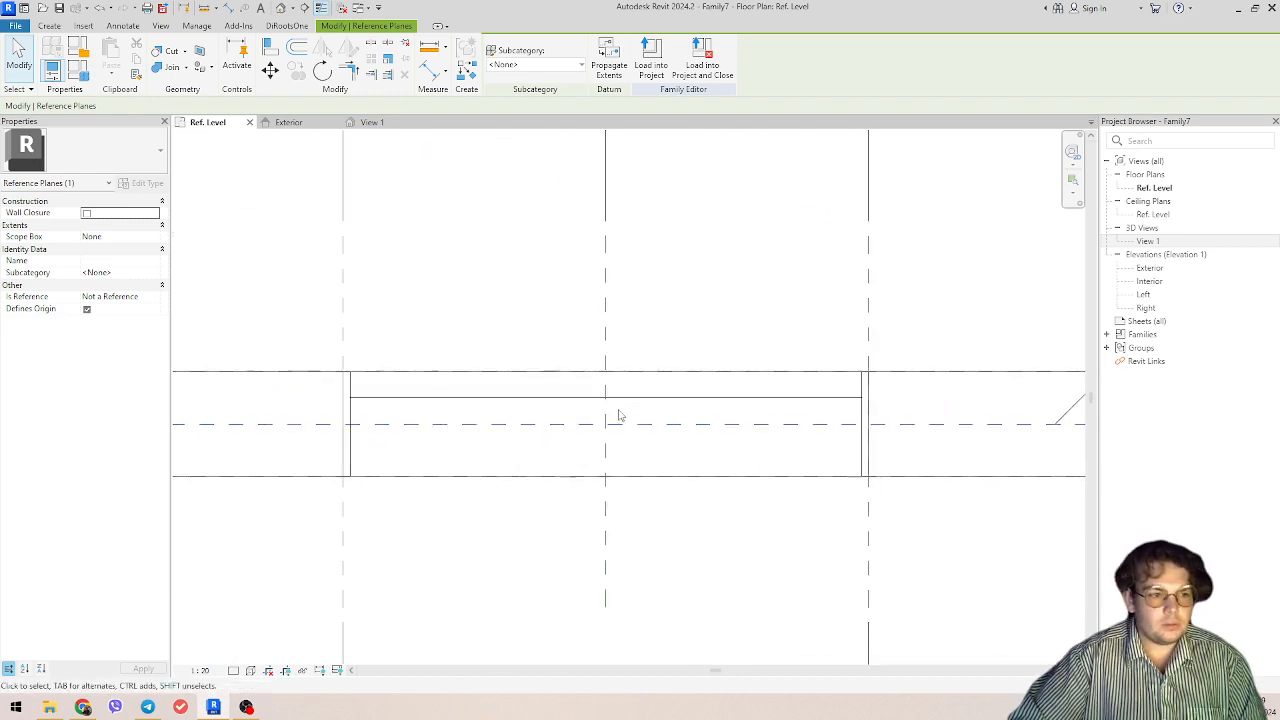
Step: Delete the door panel extrusion and check the empty frame in the Exterior elevation
left_click(670, 397)
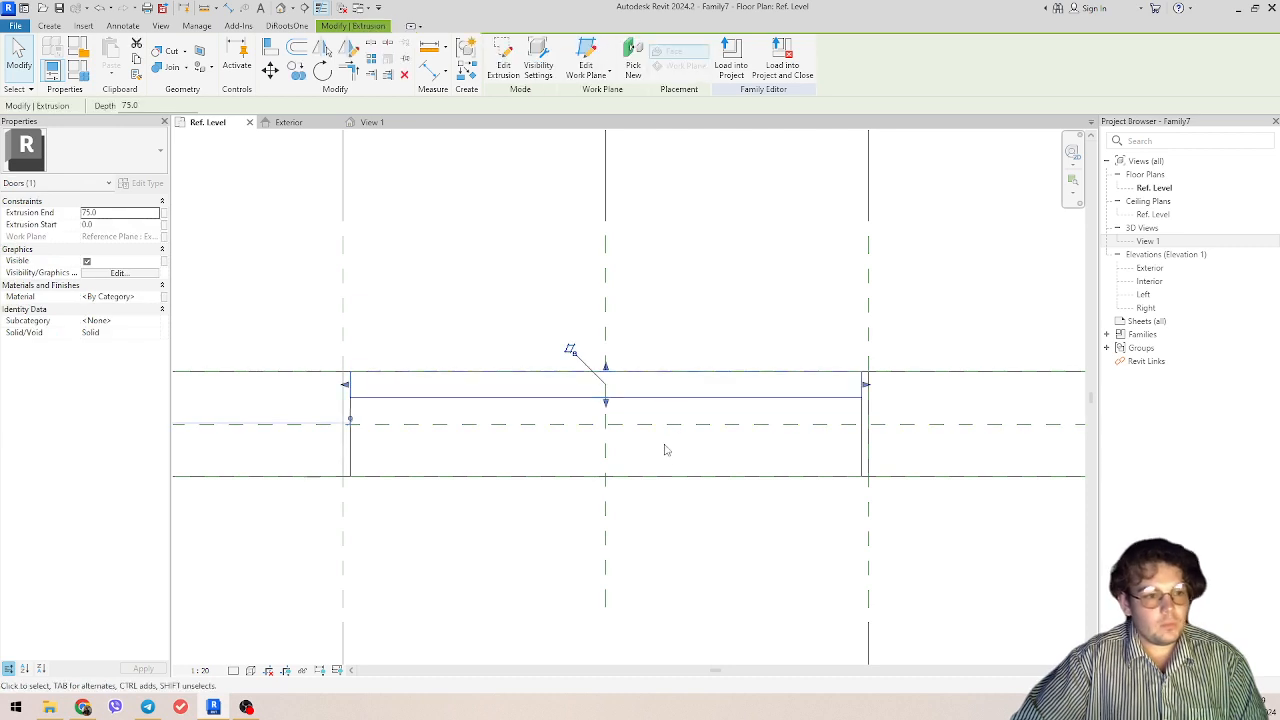
key("Delete")
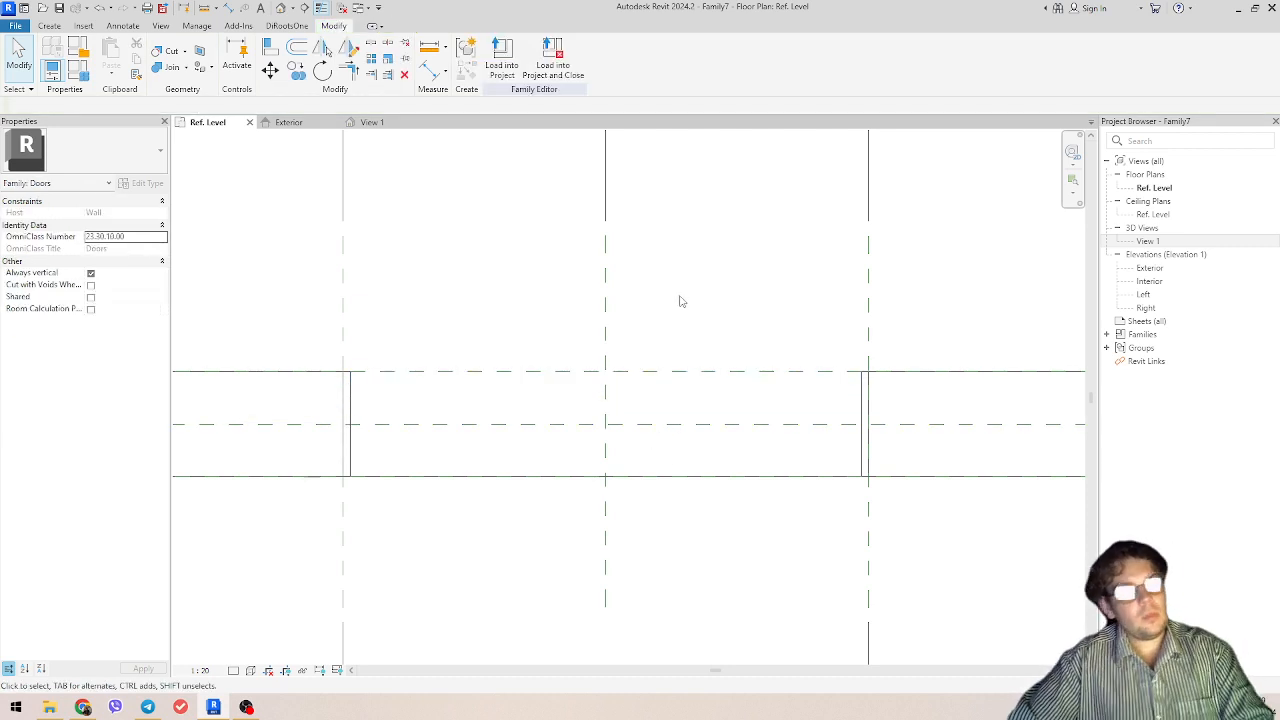
scroll(679, 301, "down", 2)
left_click(288, 122)
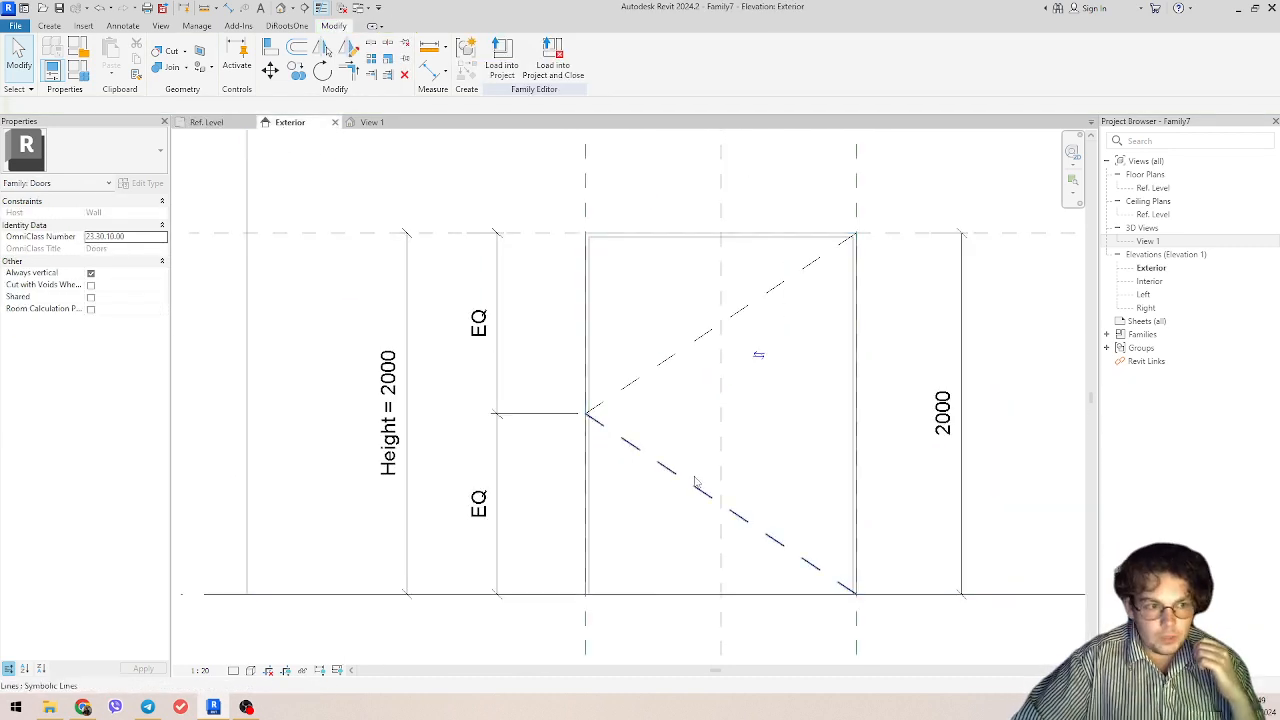
scroll(697, 483, "down", 2)
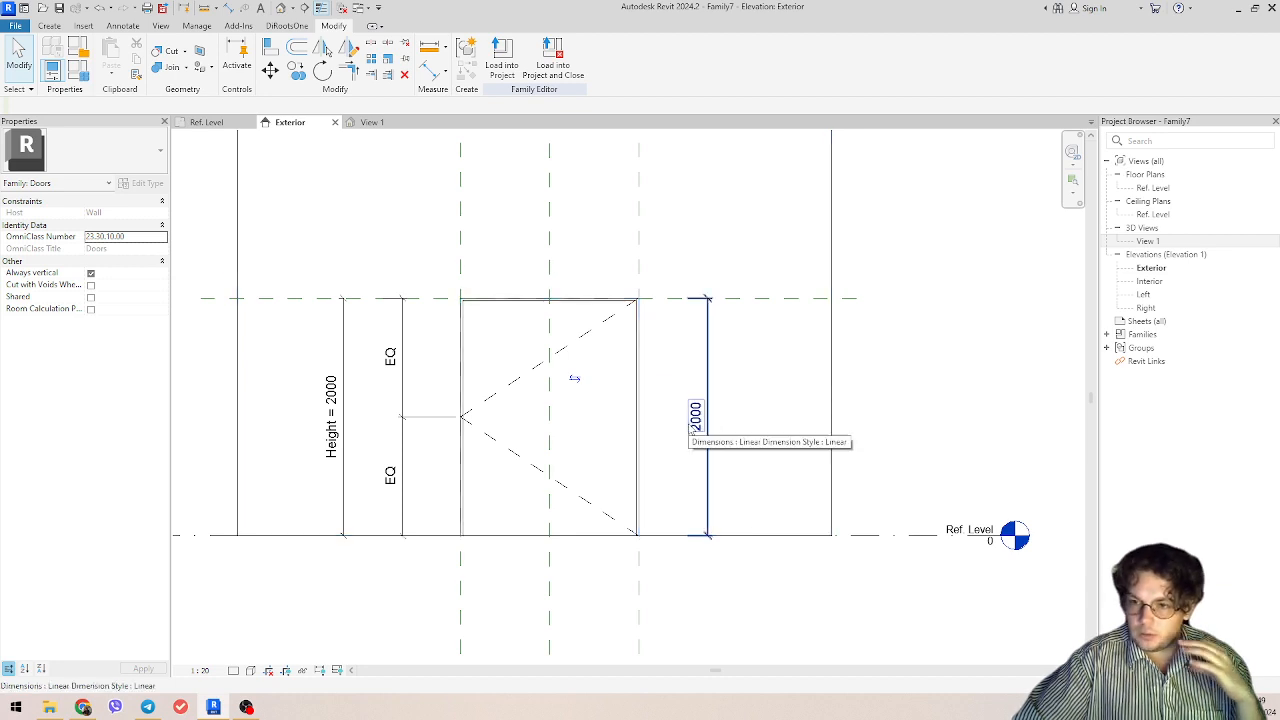
Step: Name the reference plane along the wall's centre 1 in the Ref. Level floor plan
left_click(222, 124)
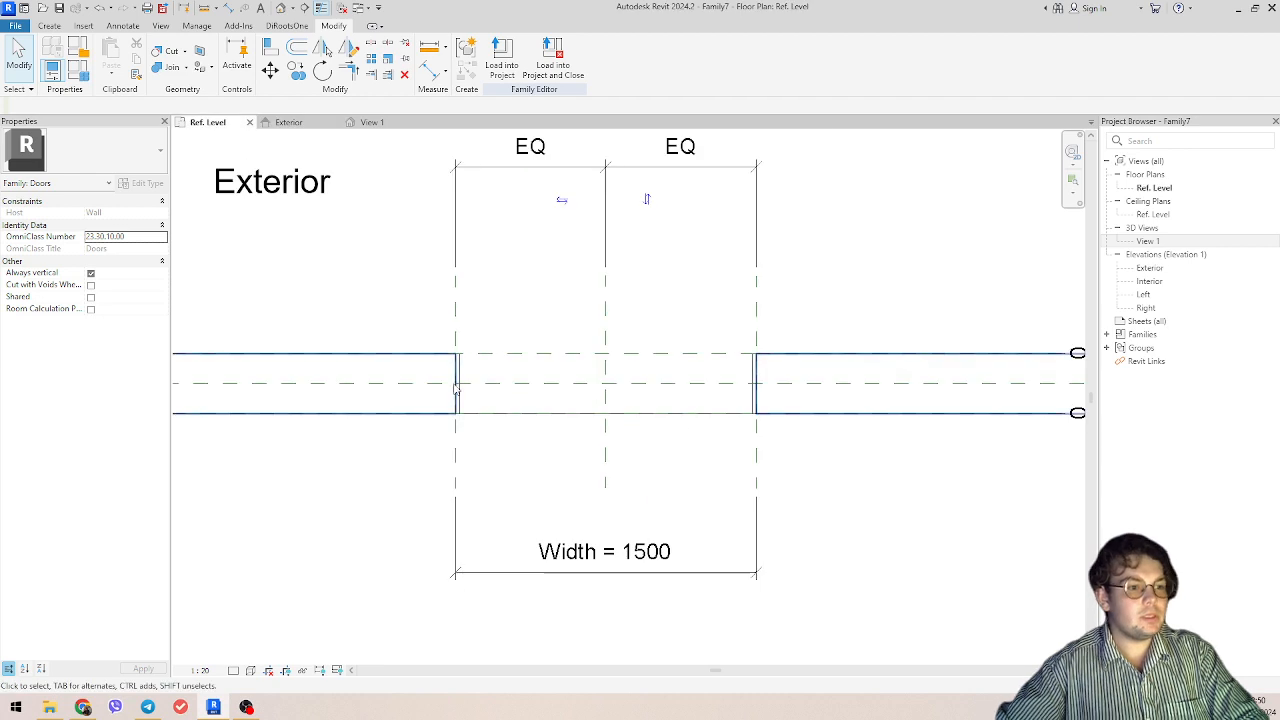
scroll(631, 422, "up", 2)
left_click(850, 399)
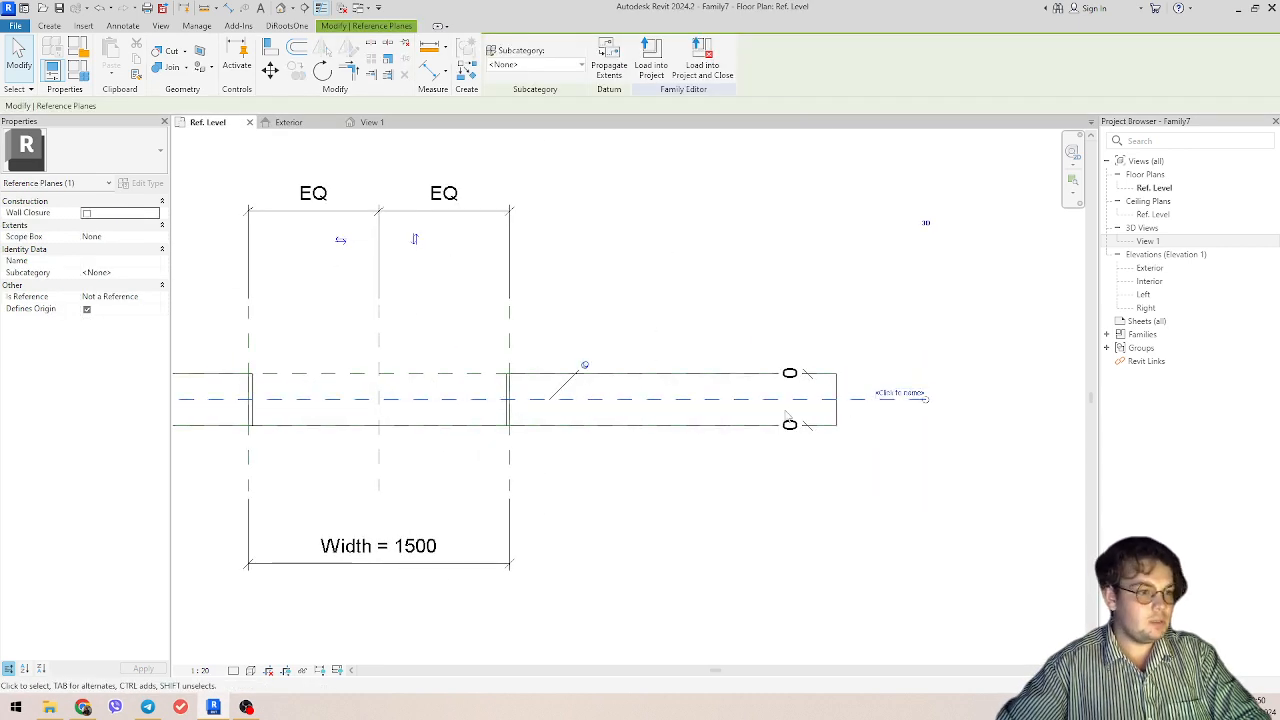
left_click(903, 394)
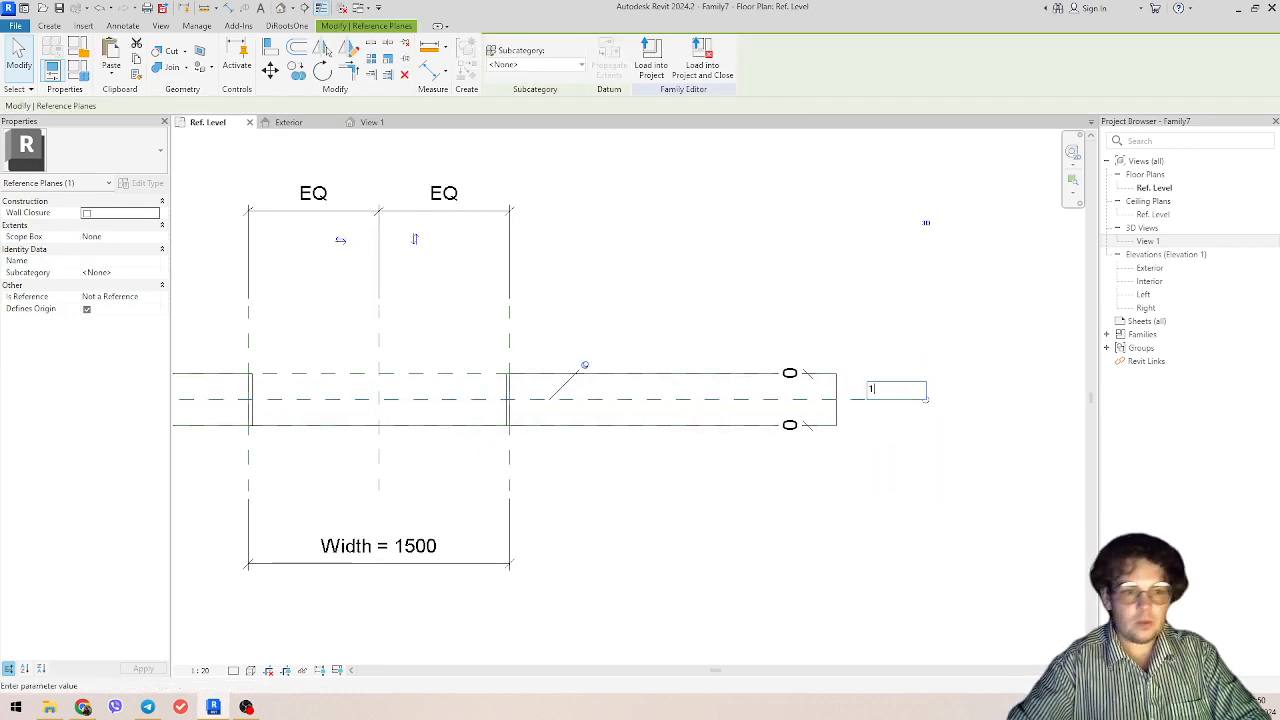
type("1")
key("Return")
left_click(632, 513)
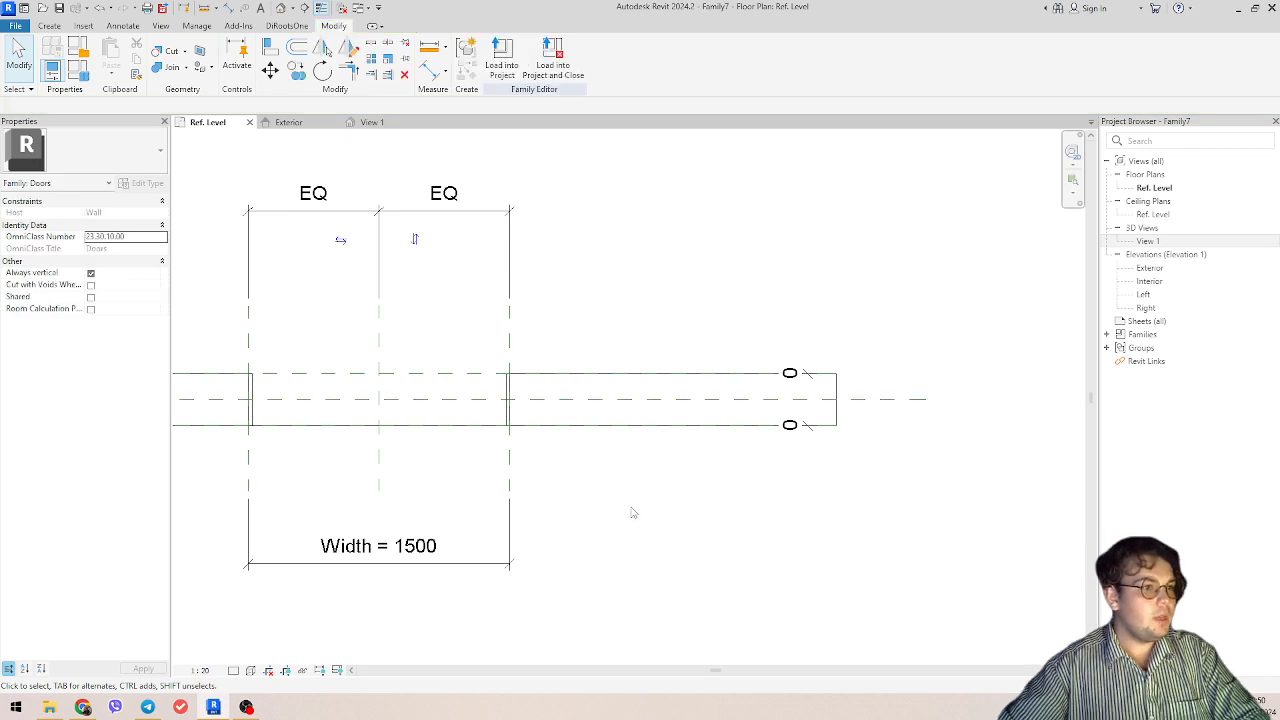
Step: Start a new solid extrusion in the Exterior elevation with its work plane set to Reference Plane : 1
left_click(288, 122)
scroll(474, 476, "up", 3)
left_click(55, 26)
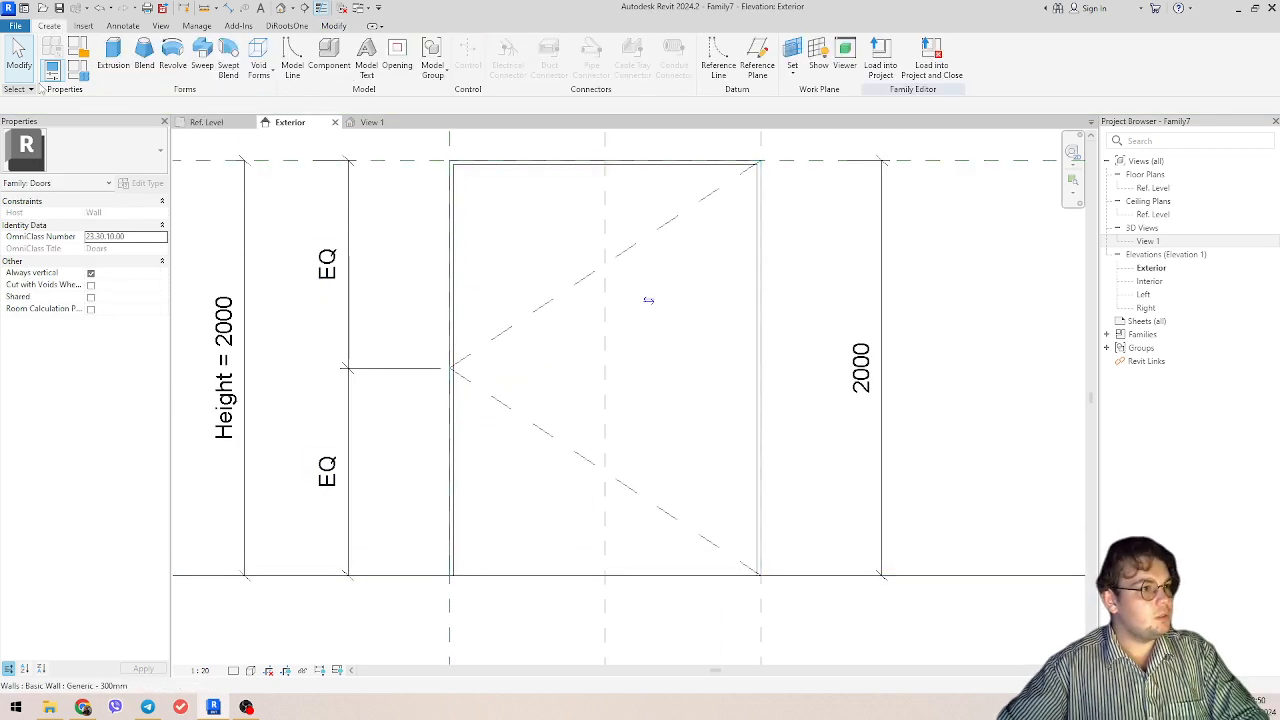
left_click(113, 55)
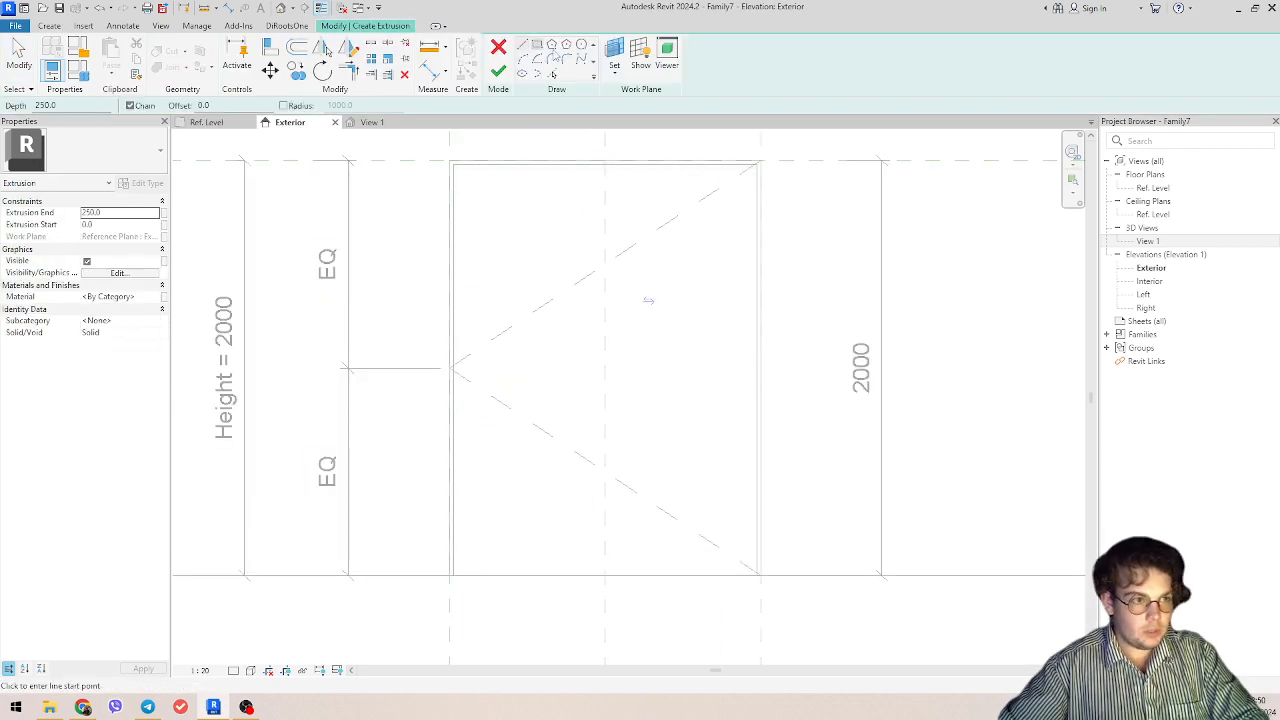
left_click(614, 66)
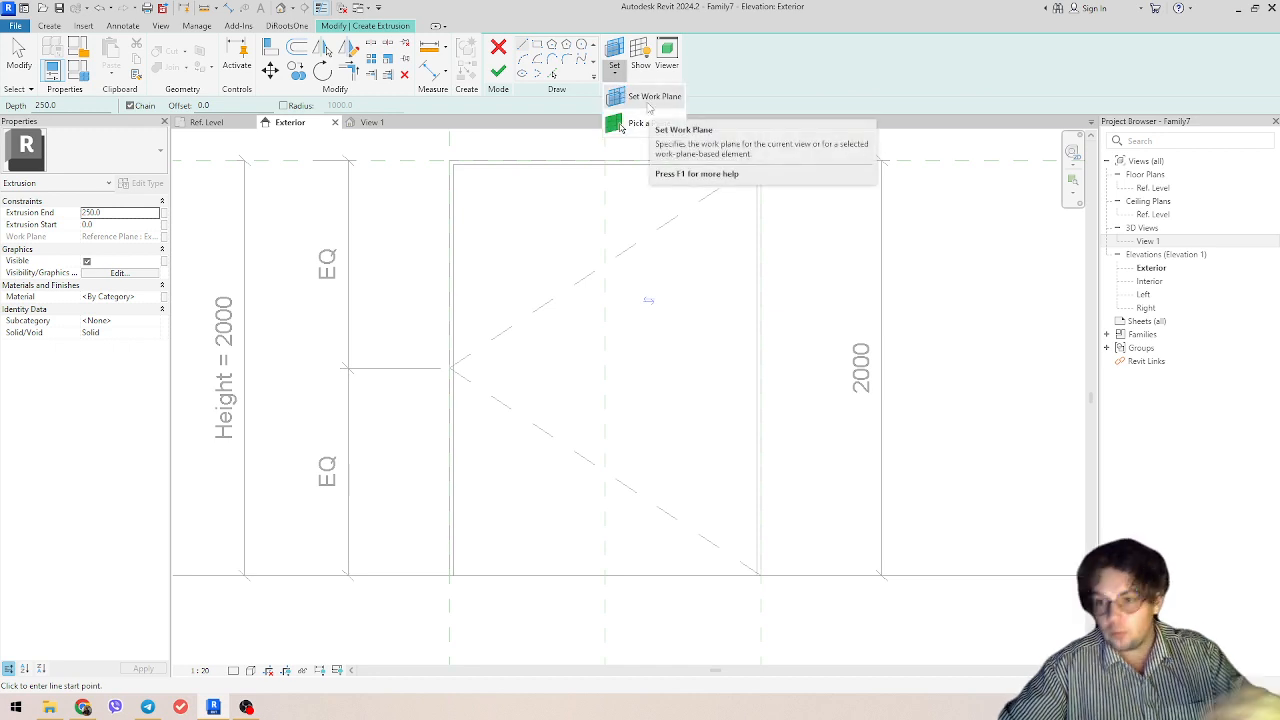
left_click(649, 106)
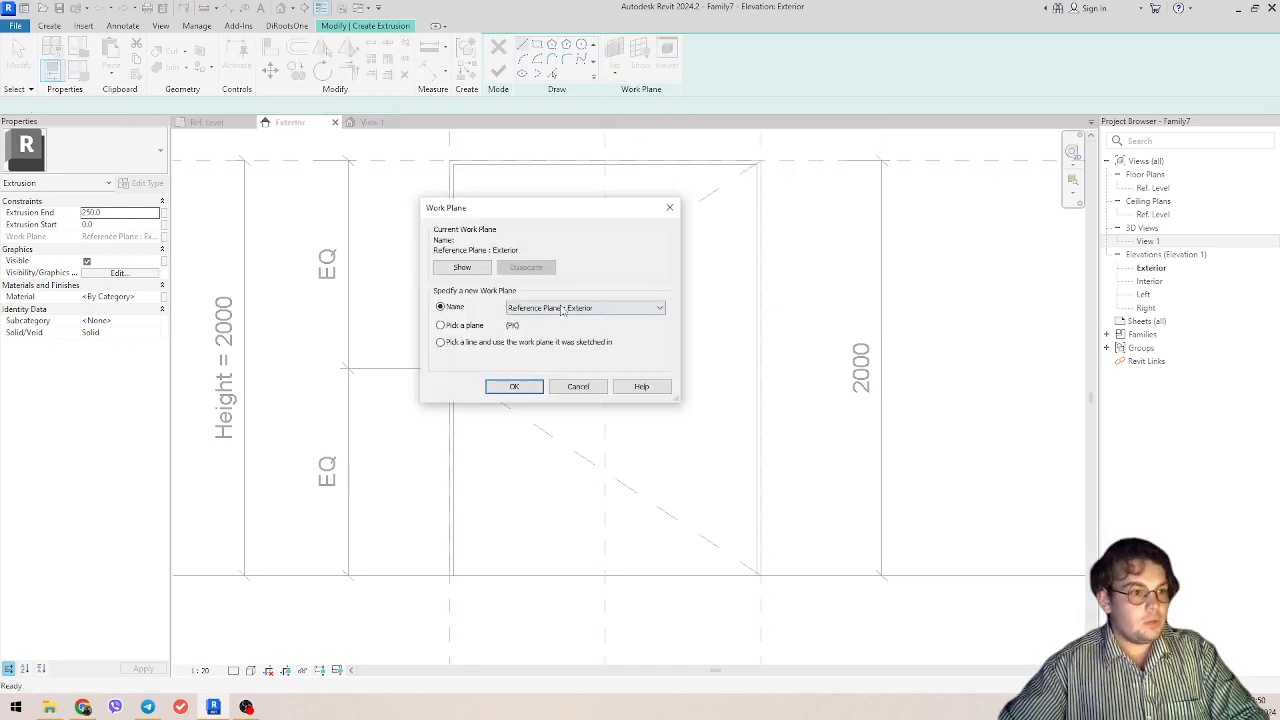
left_click(563, 310)
left_click(555, 330)
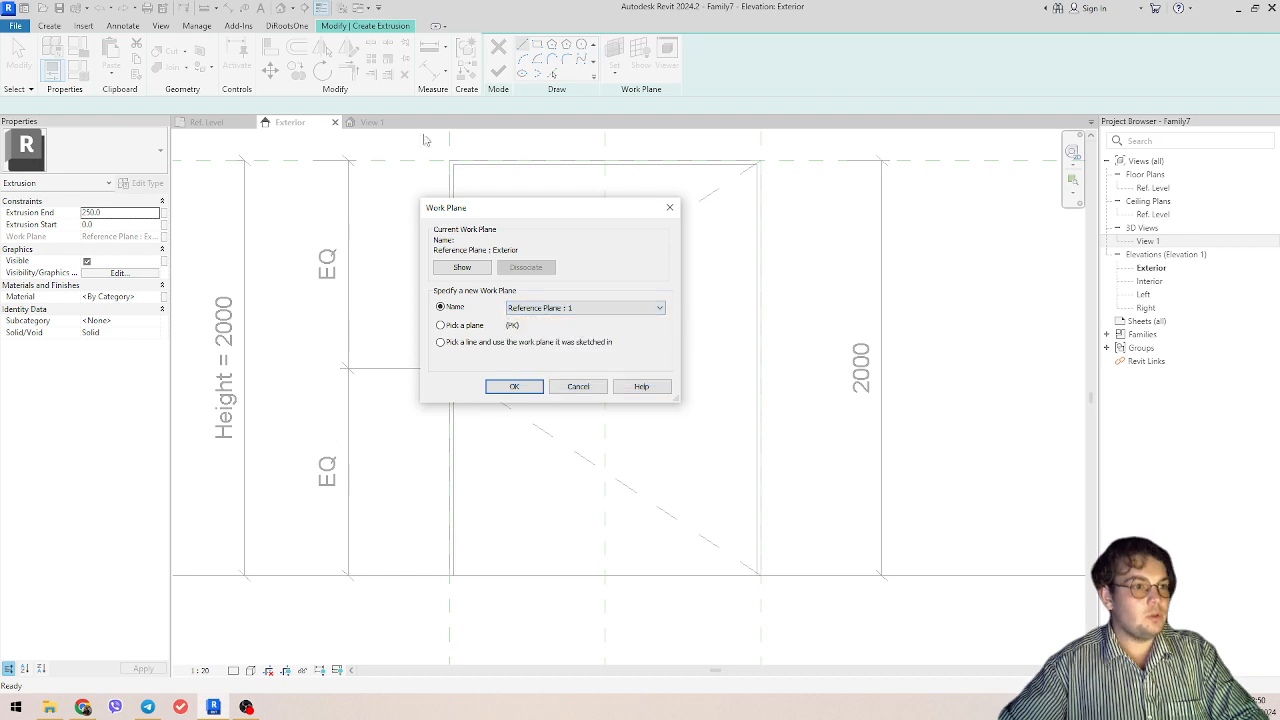
left_click(514, 386)
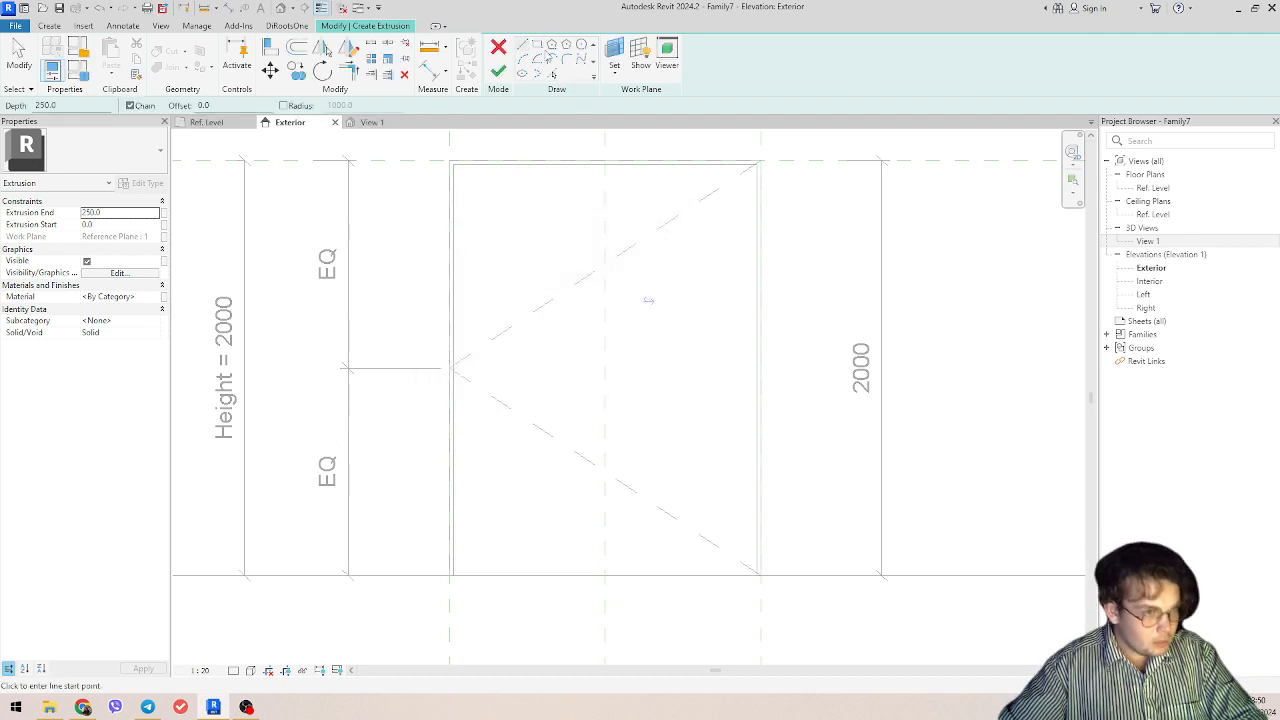
Step: Sketch the panel's rectangle inside the frame, from the head's inner corner down to the opposite jamb's inner edge at Ref. Level
left_click(537, 45)
left_click(453, 165)
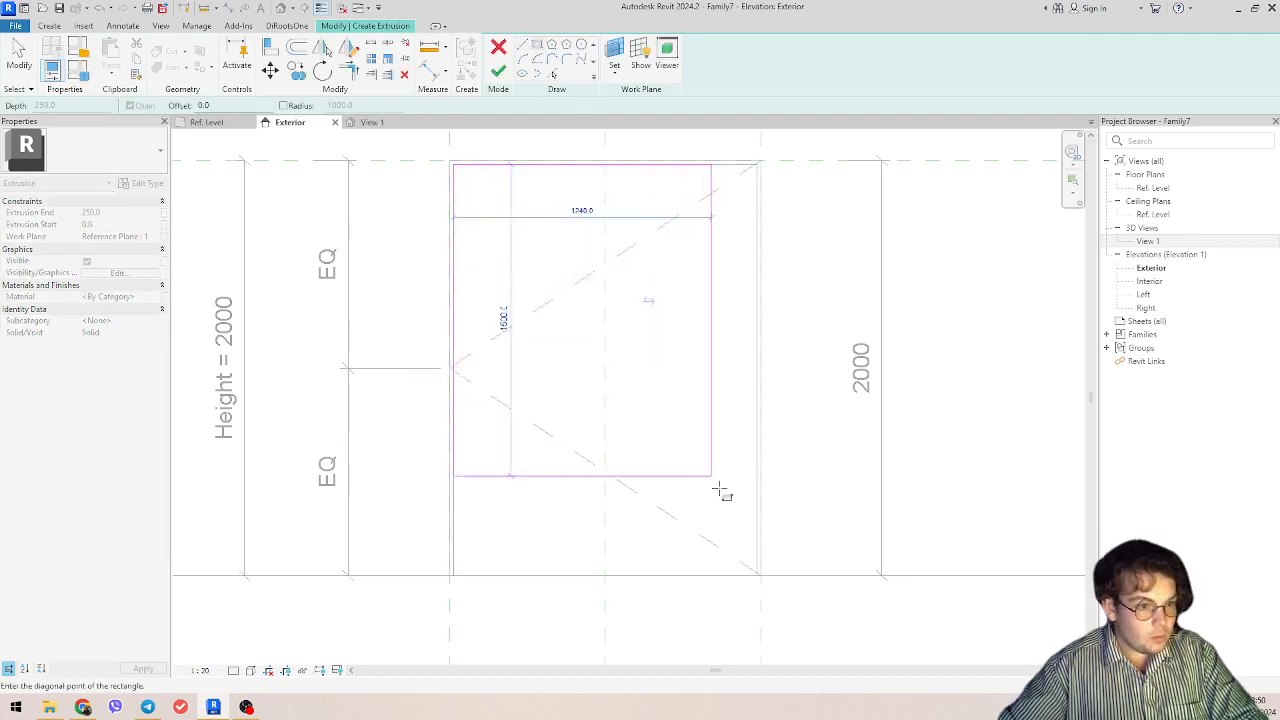
left_click(759, 575)
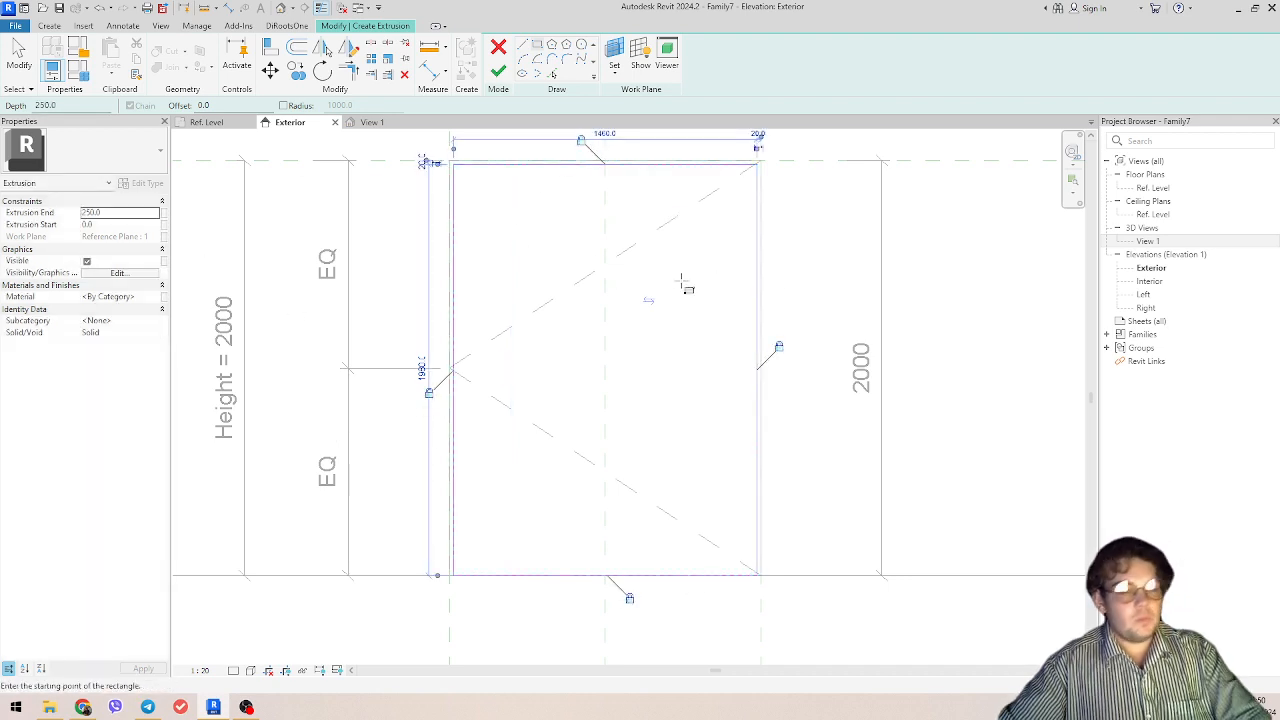
Step: Associate the extrusion's end with a new instance length parameter named Panel_T, grouped under Dimensions
left_click(212, 122)
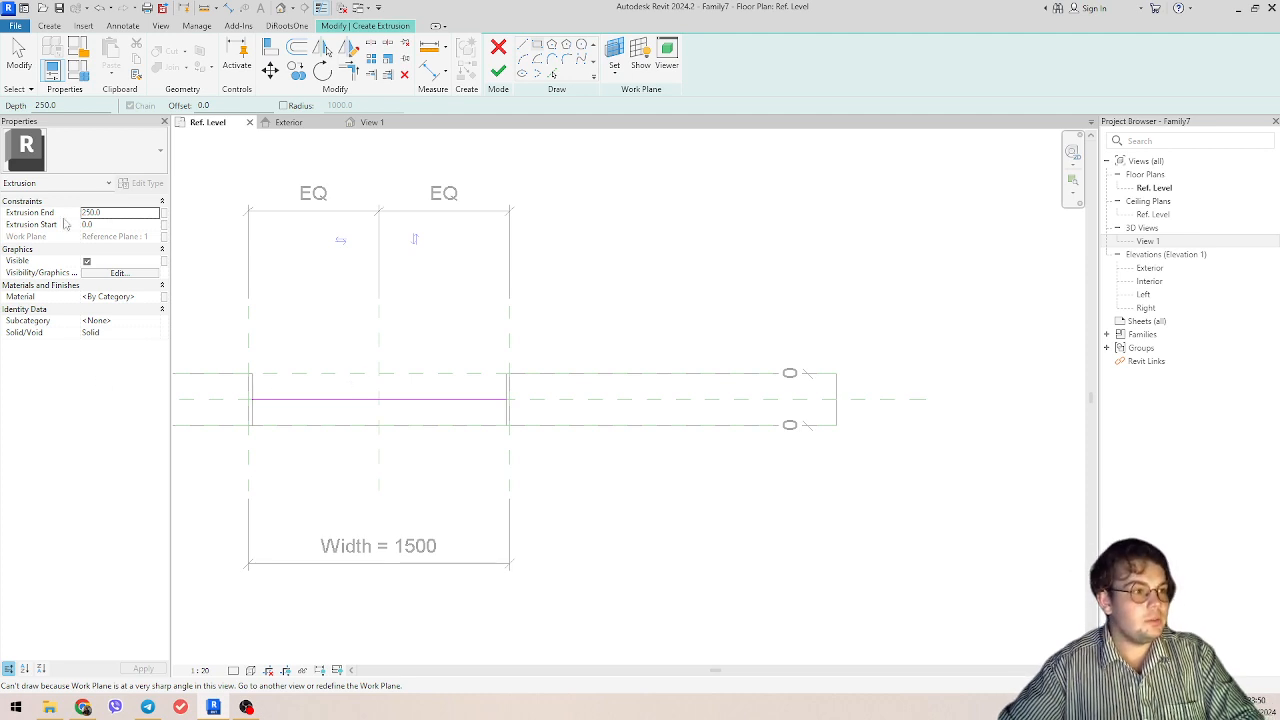
left_click(164, 214)
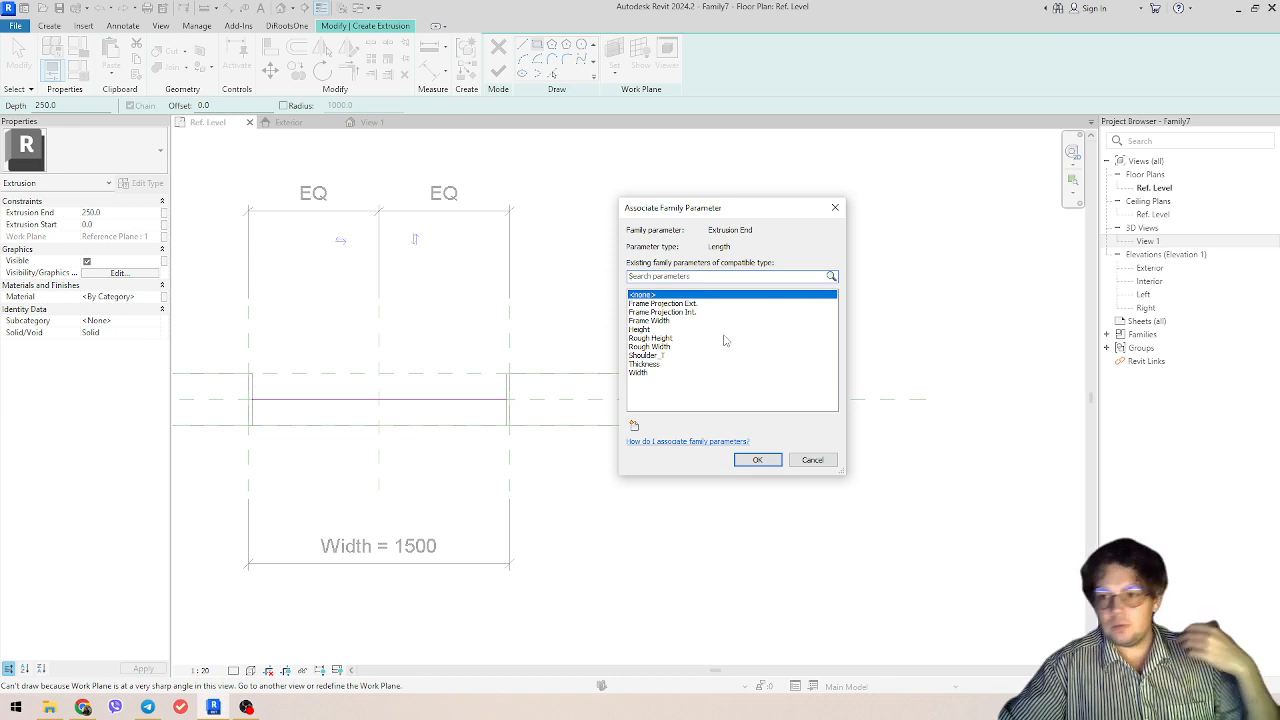
left_click(634, 425)
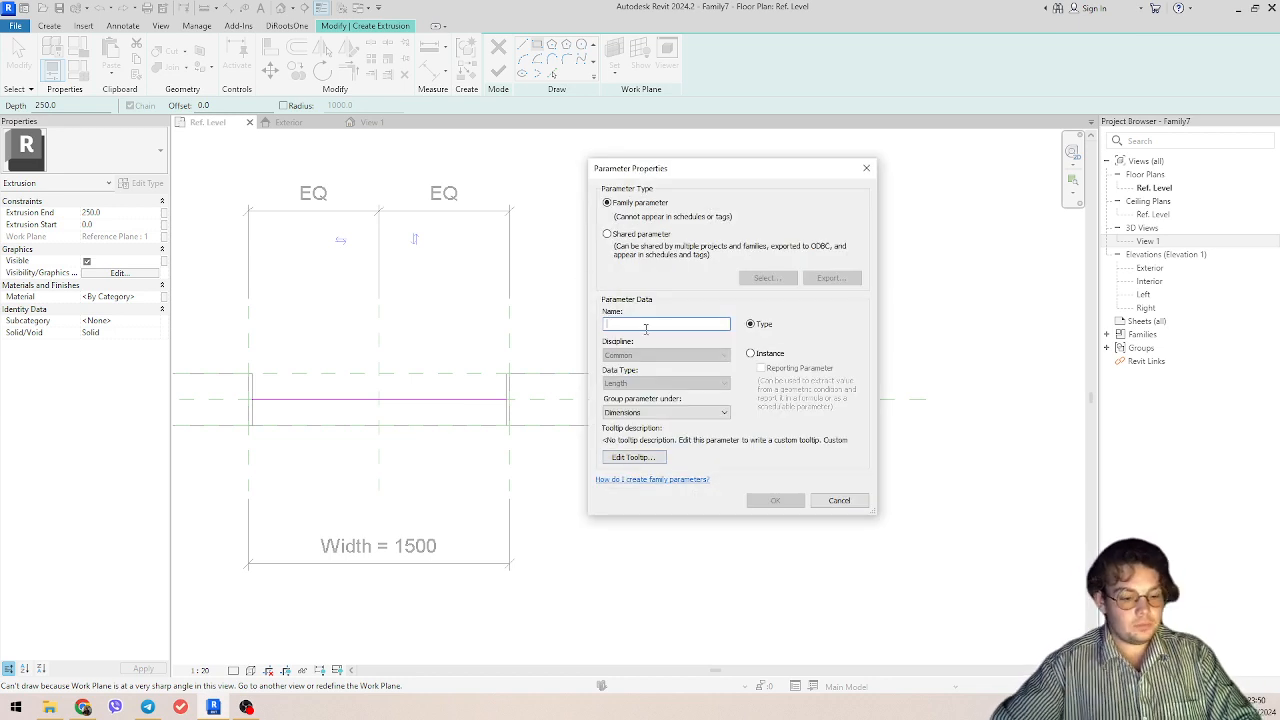
type("Panel_T")
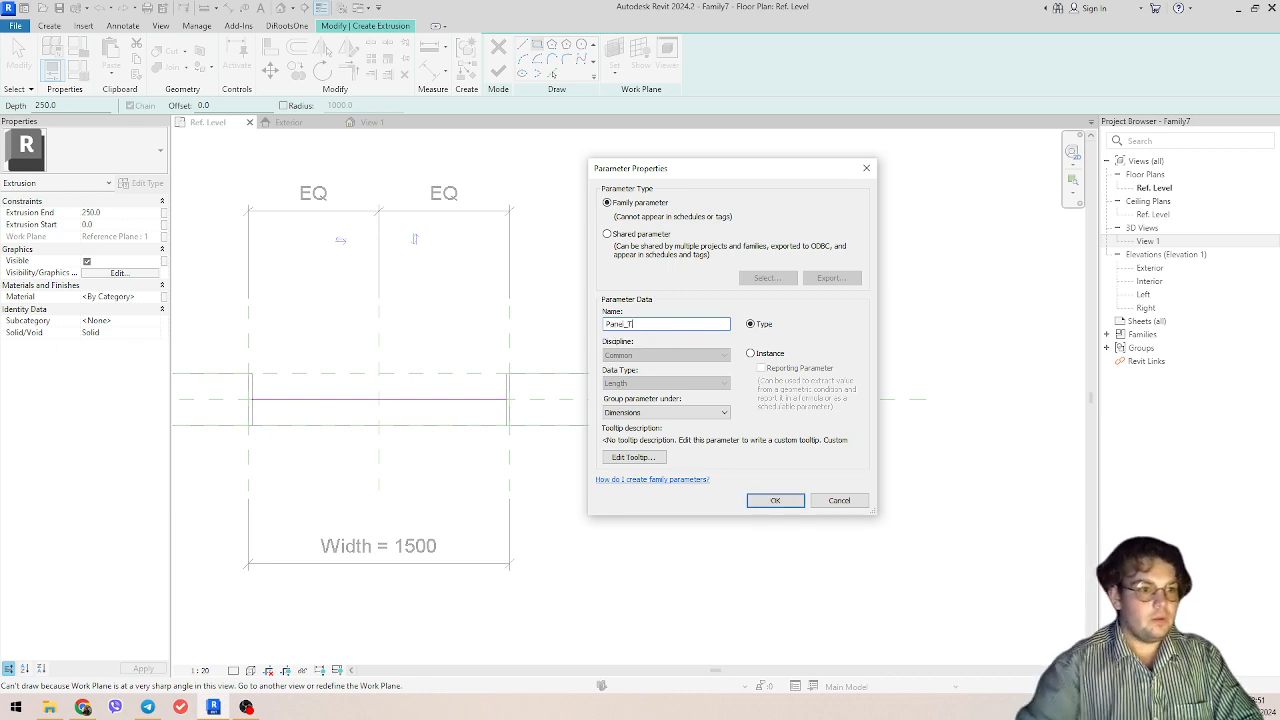
left_click(797, 505)
left_click(762, 462)
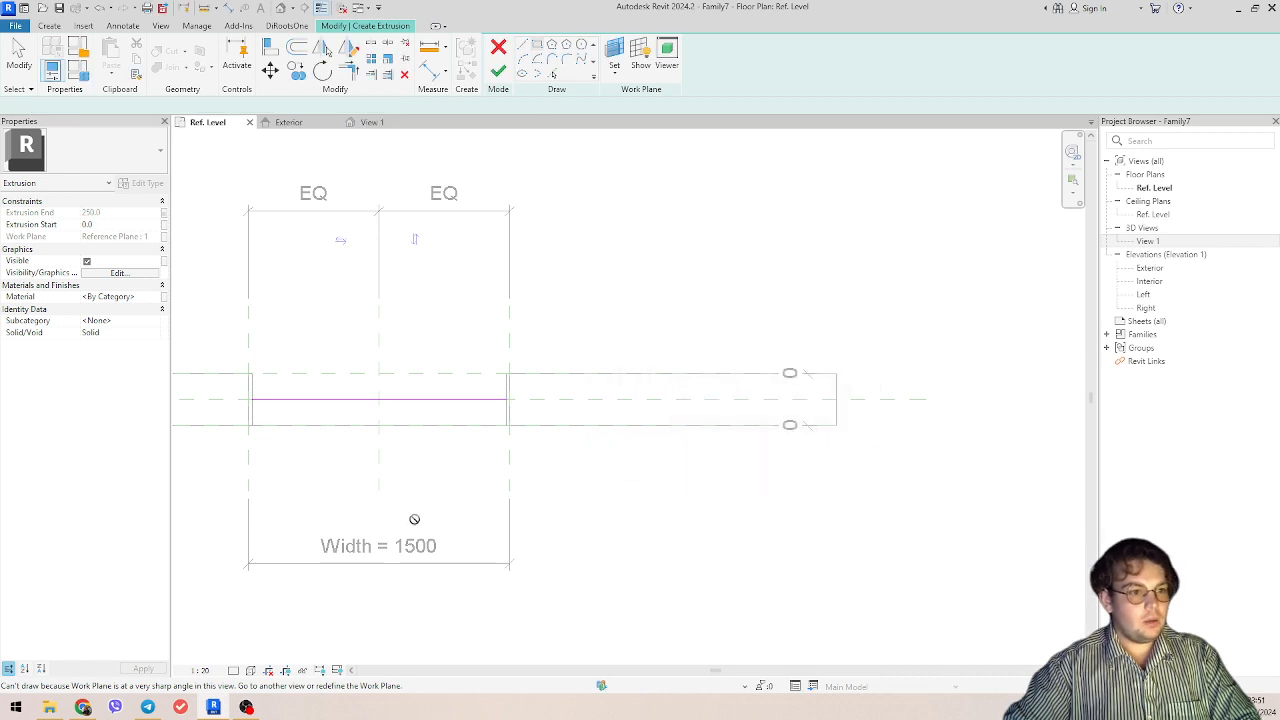
Step: Set Panel_T to 30 mm in the family types and finish the panel extrusion
middle_click_drag(380, 485, 601, 488)
left_click(78, 68)
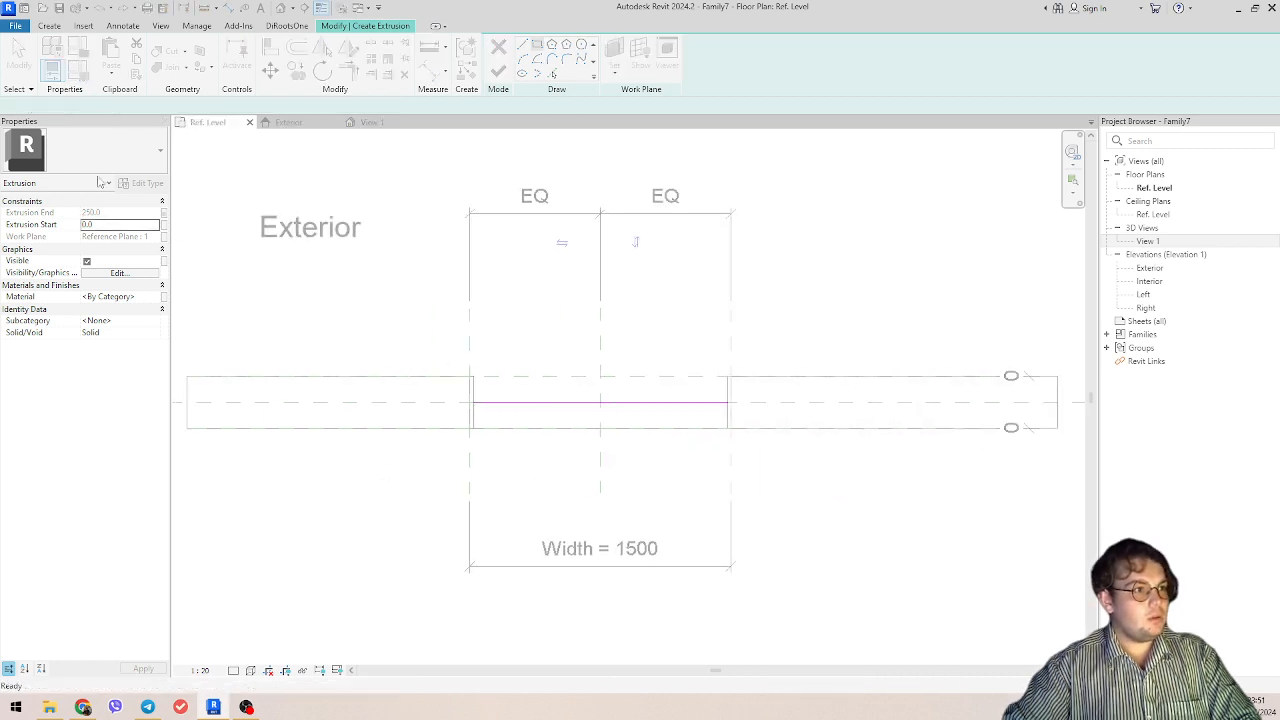
left_click(748, 229)
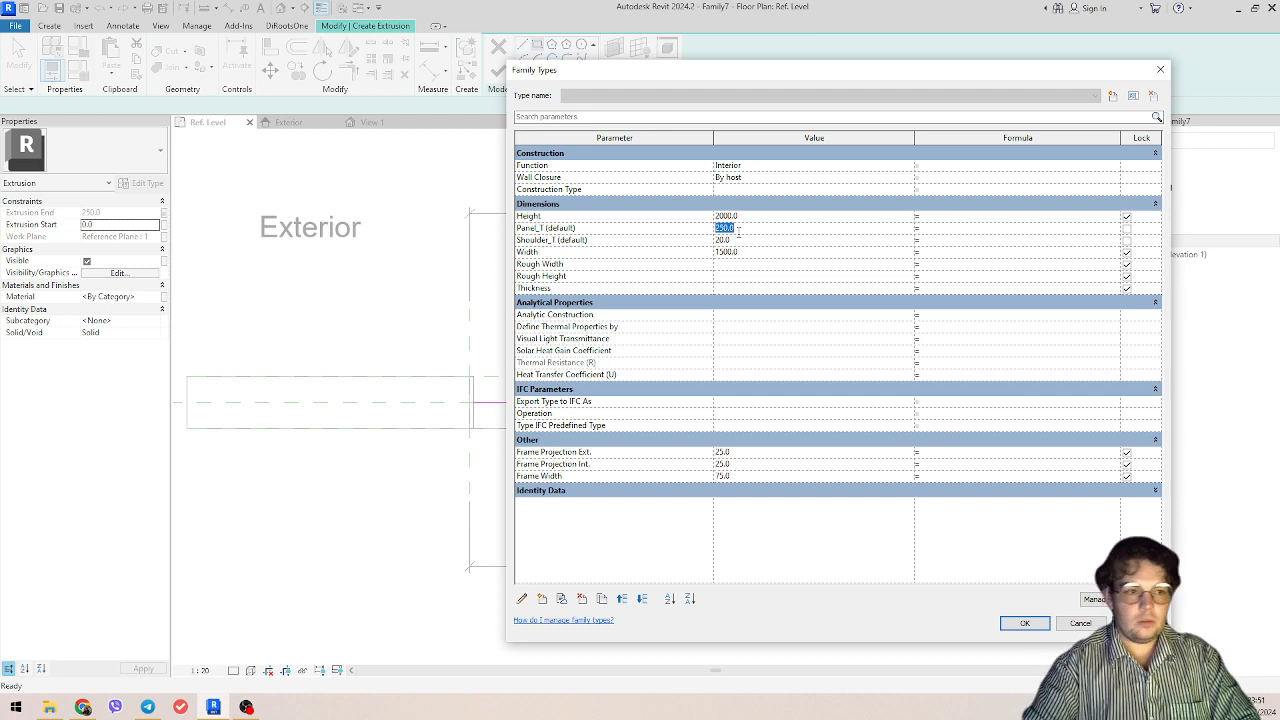
key("Tab")
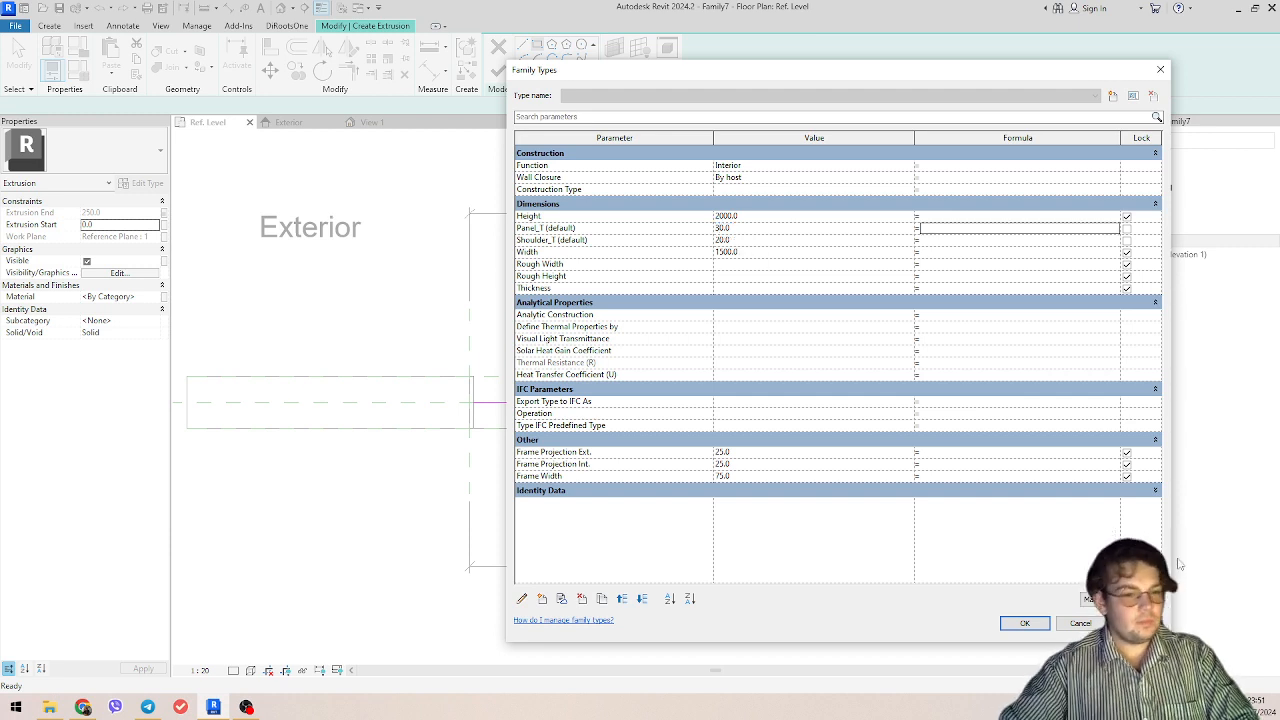
left_click(1024, 623)
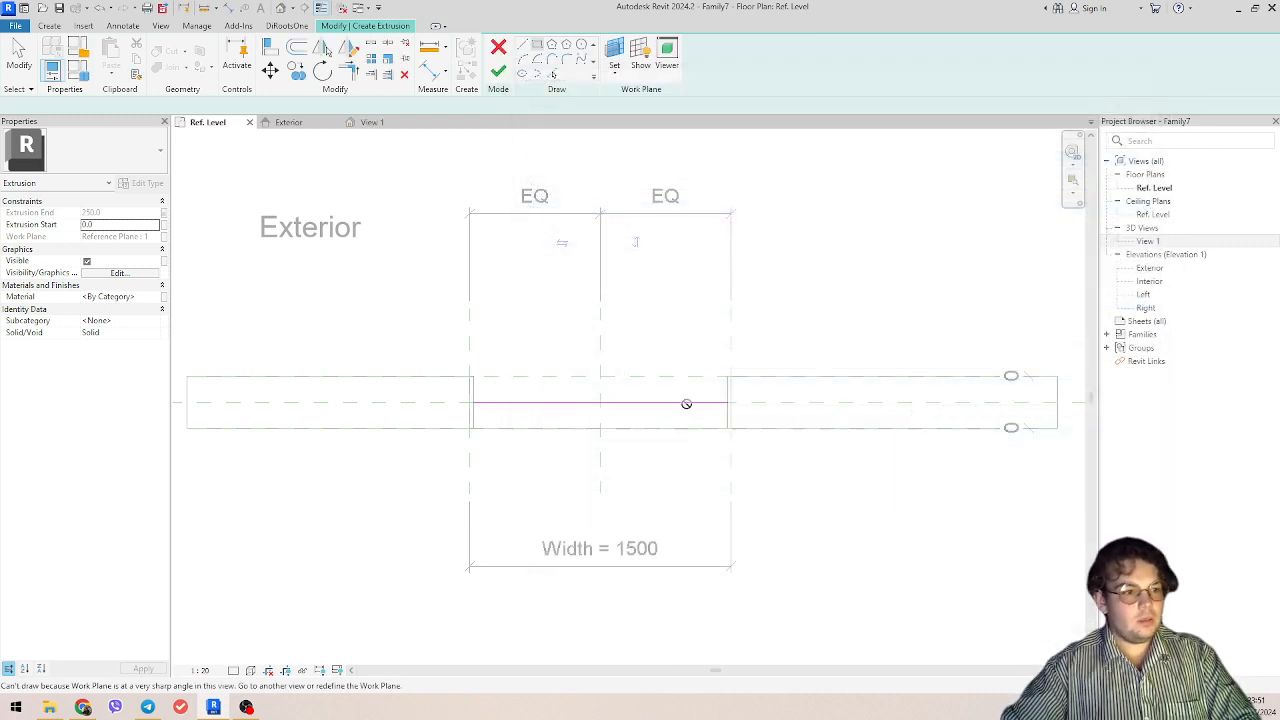
left_click(498, 72)
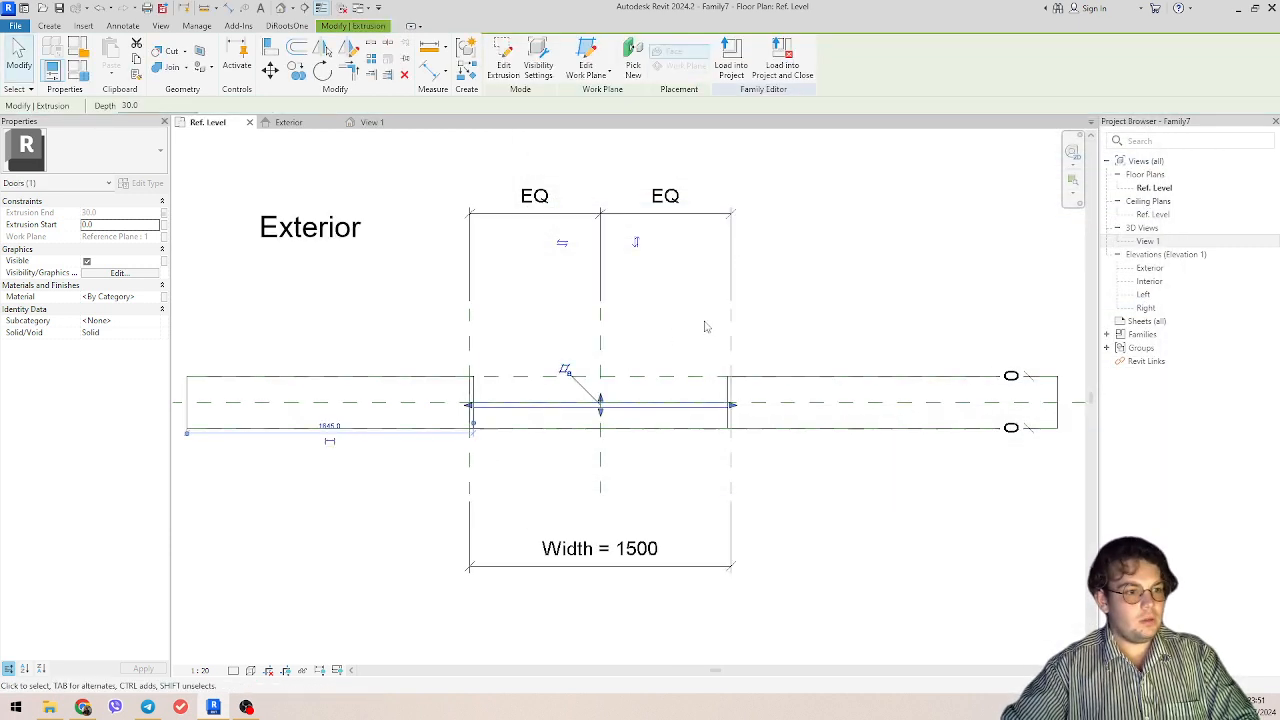
Step: Set the door family's Height to 2100 mm in the family types while watching the 3D view, and apply it
left_click(385, 123)
middle_click_drag(756, 560, 618, 612, "shift")
key("Escape")
left_click(80, 70)
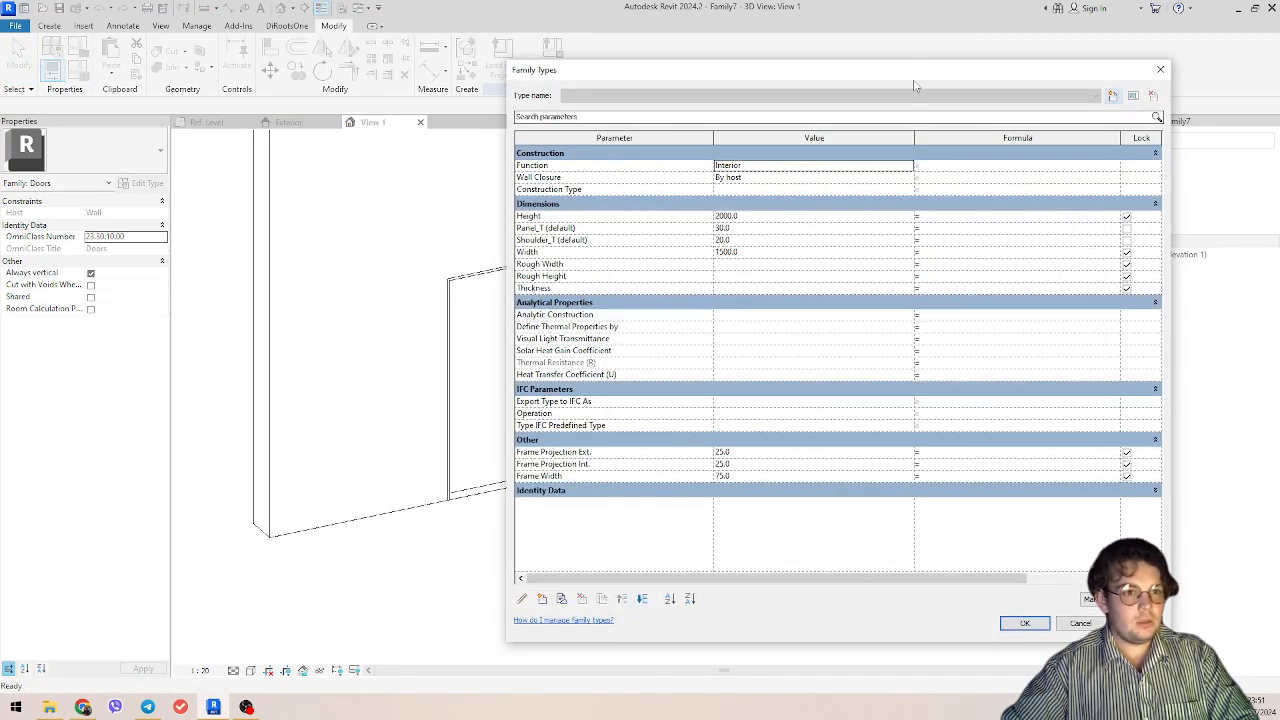
left_click_drag(918, 75, 1077, 91)
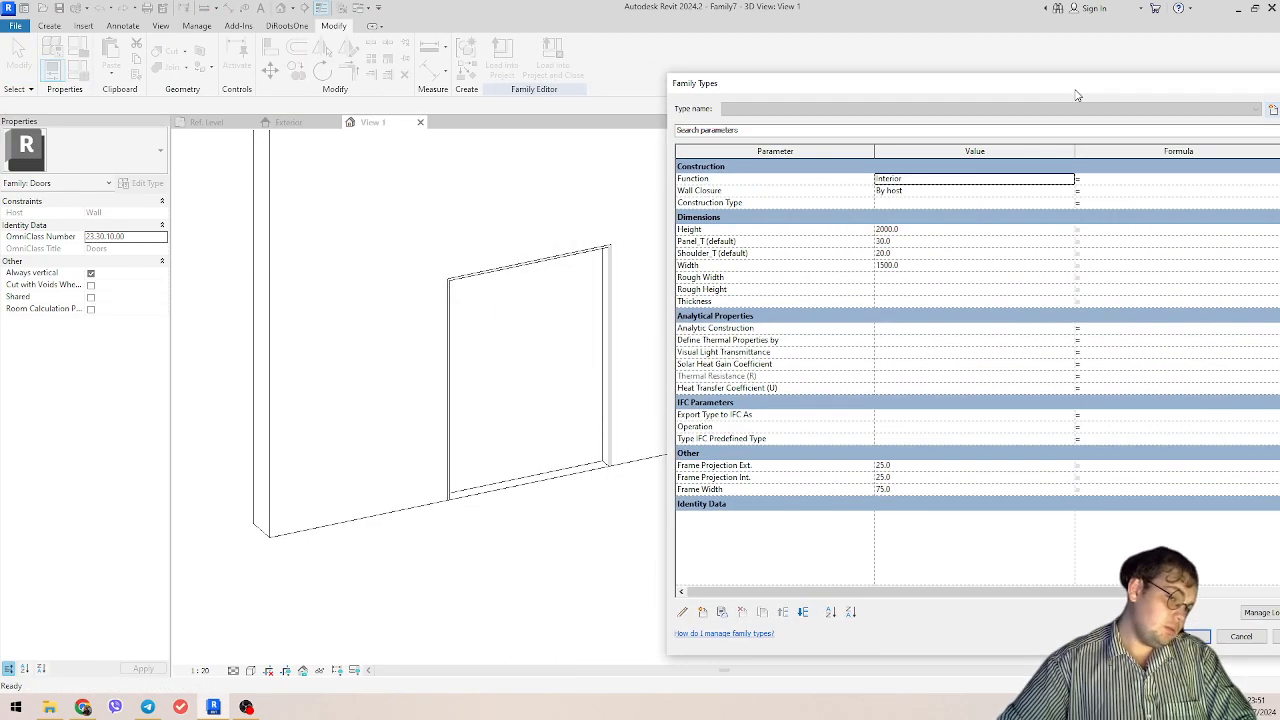
left_click(926, 229)
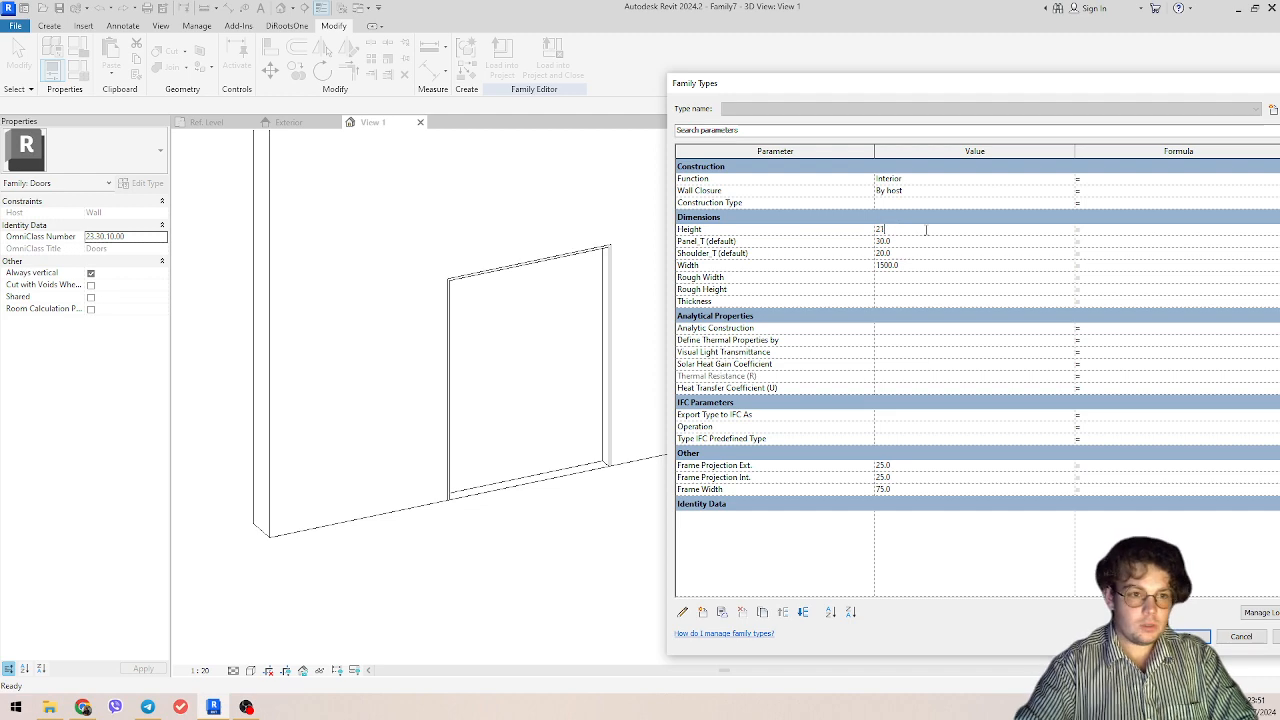
left_click_drag(1131, 84, 1022, 85)
left_click_drag(1219, 655, 1080, 620)
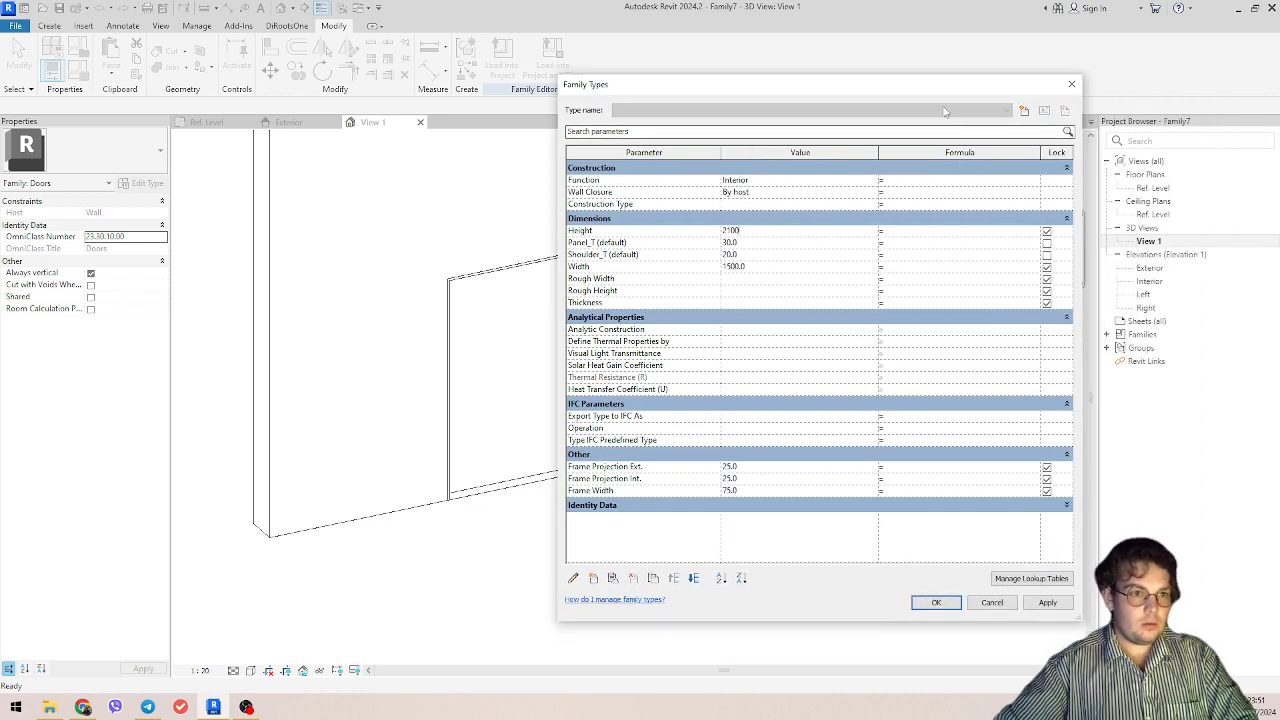
left_click_drag(946, 86, 1057, 100)
key("Return")
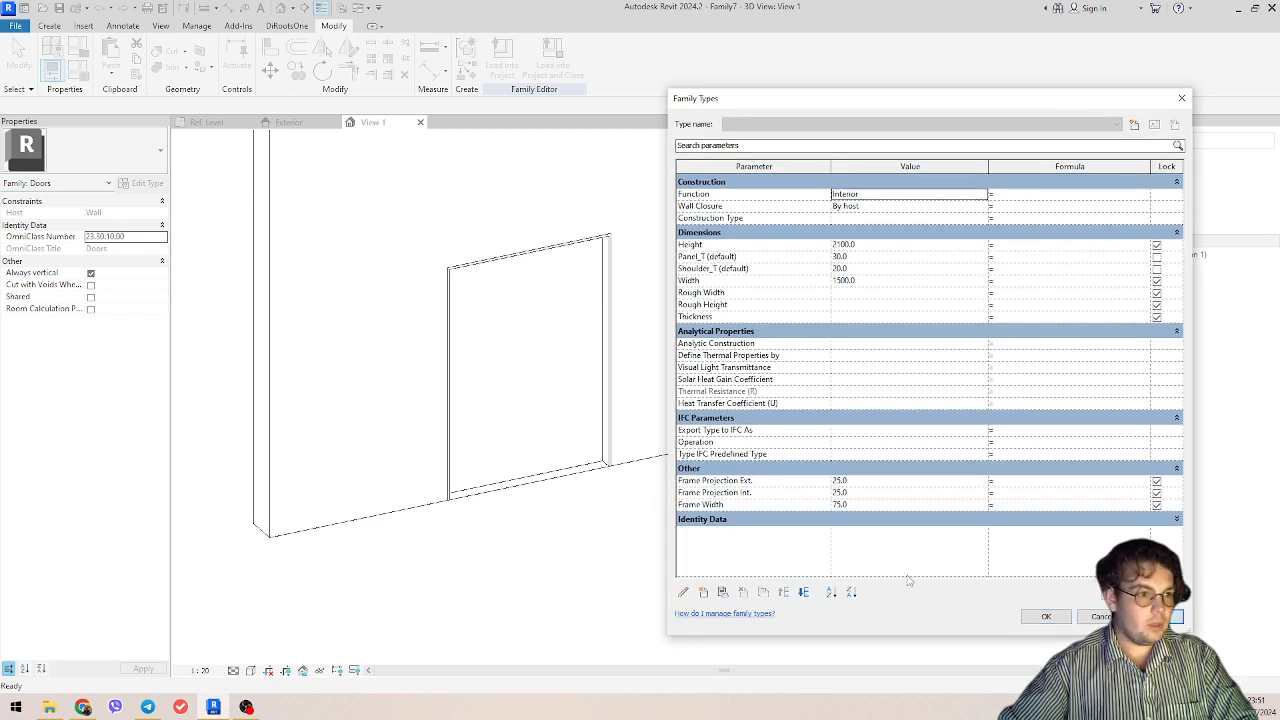
Step: Set Panel_T to 50 mm, accept the family types and inspect the panel's lower edge in 3D
left_click(880, 258)
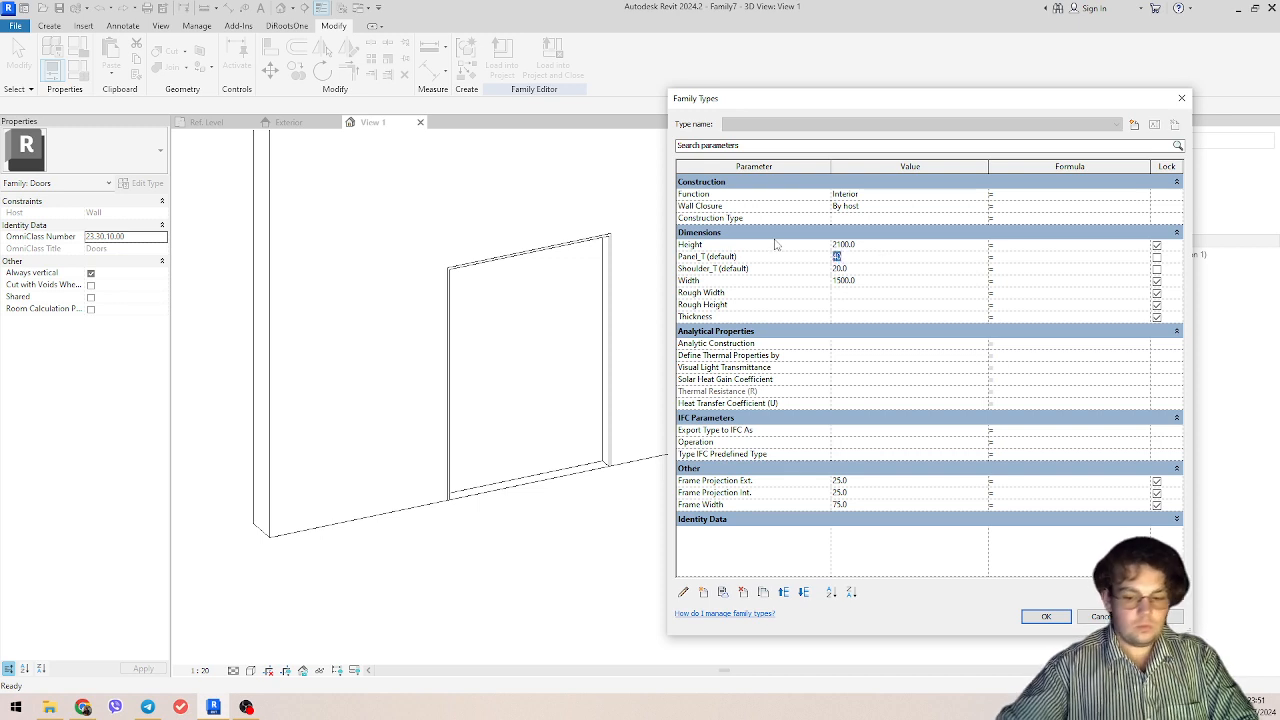
type("50")
left_click(1176, 617)
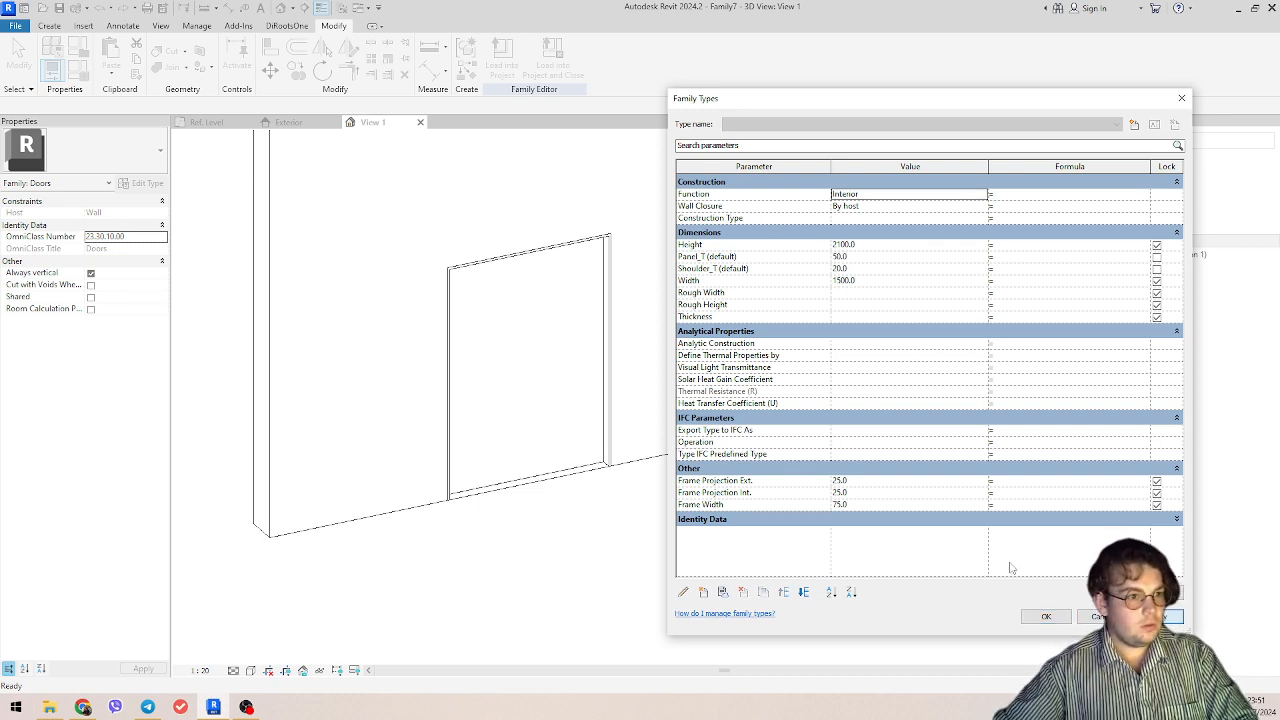
left_click(1046, 617)
scroll(623, 509, "up", 5)
middle_click_drag(763, 249, 703, 303, "shift")
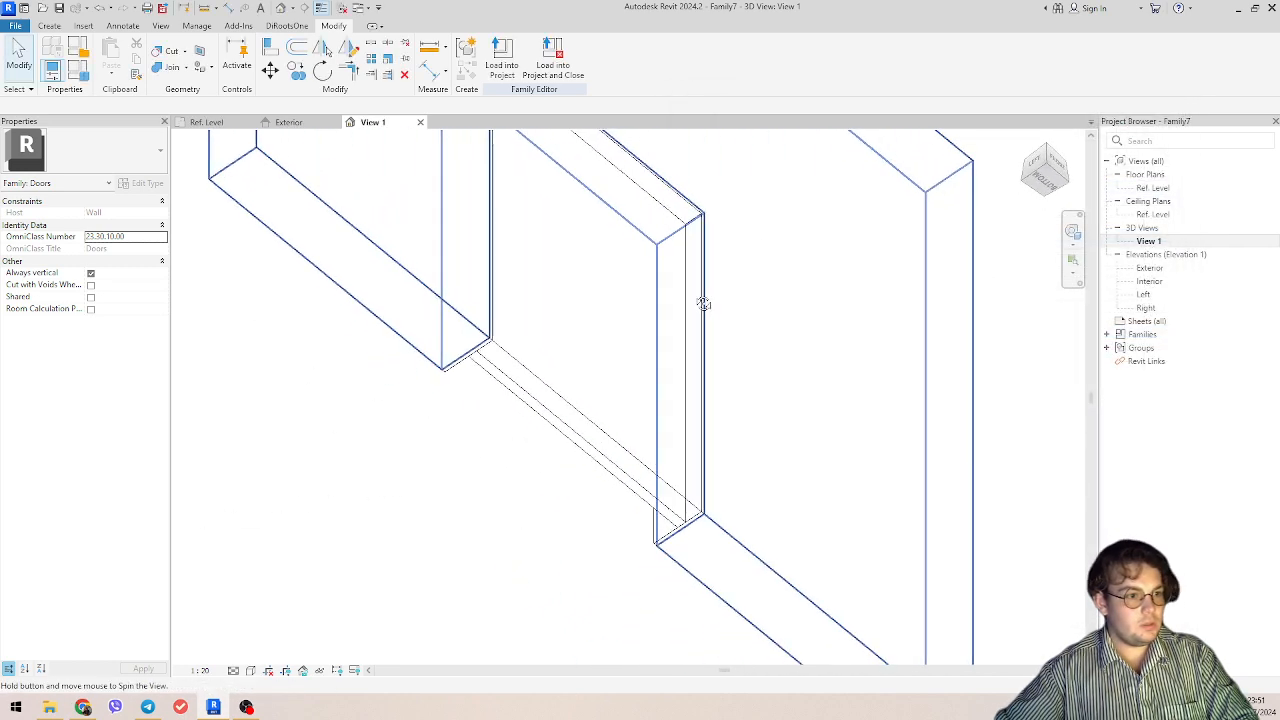
Step: Reopen the family types and apply a Panel_T of 100 mm to test the panel's thickness
left_click(78, 68)
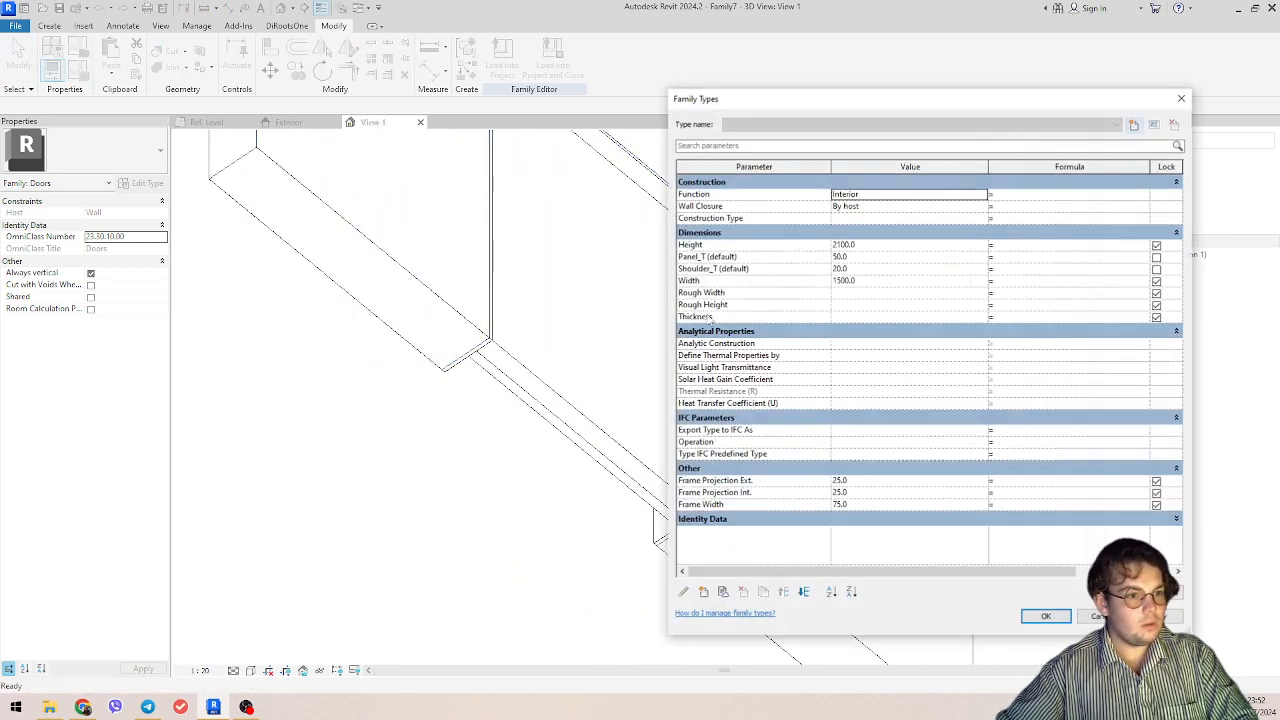
left_click(878, 262)
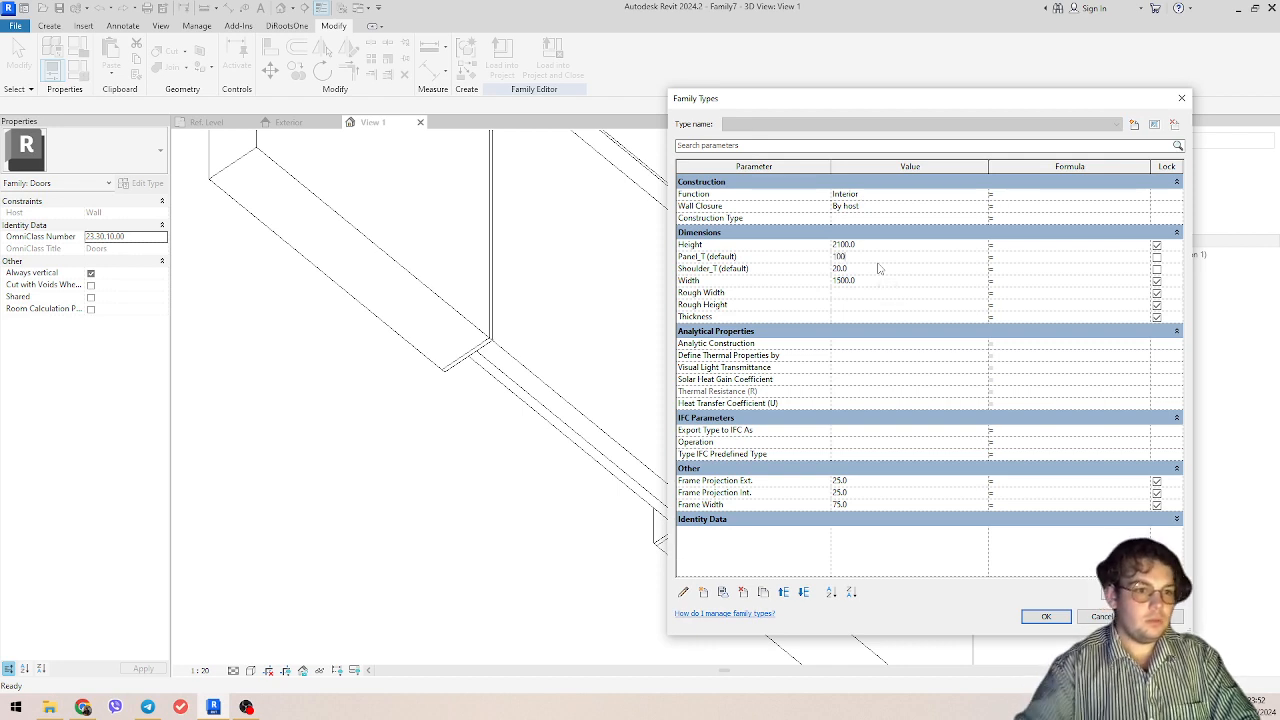
type("100")
left_click(1174, 617)
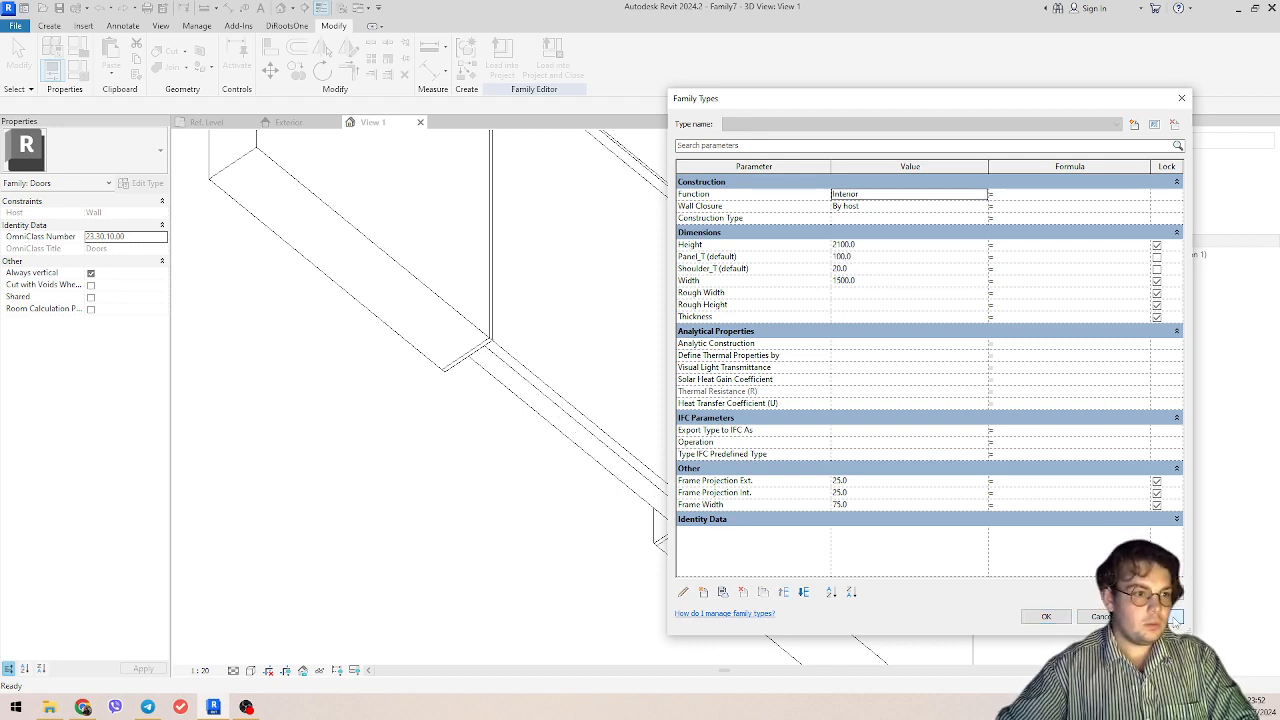
Step: Set Panel_T to 30 mm and Shoulder_T to 50 mm, and apply both values to the model
left_click(925, 262)
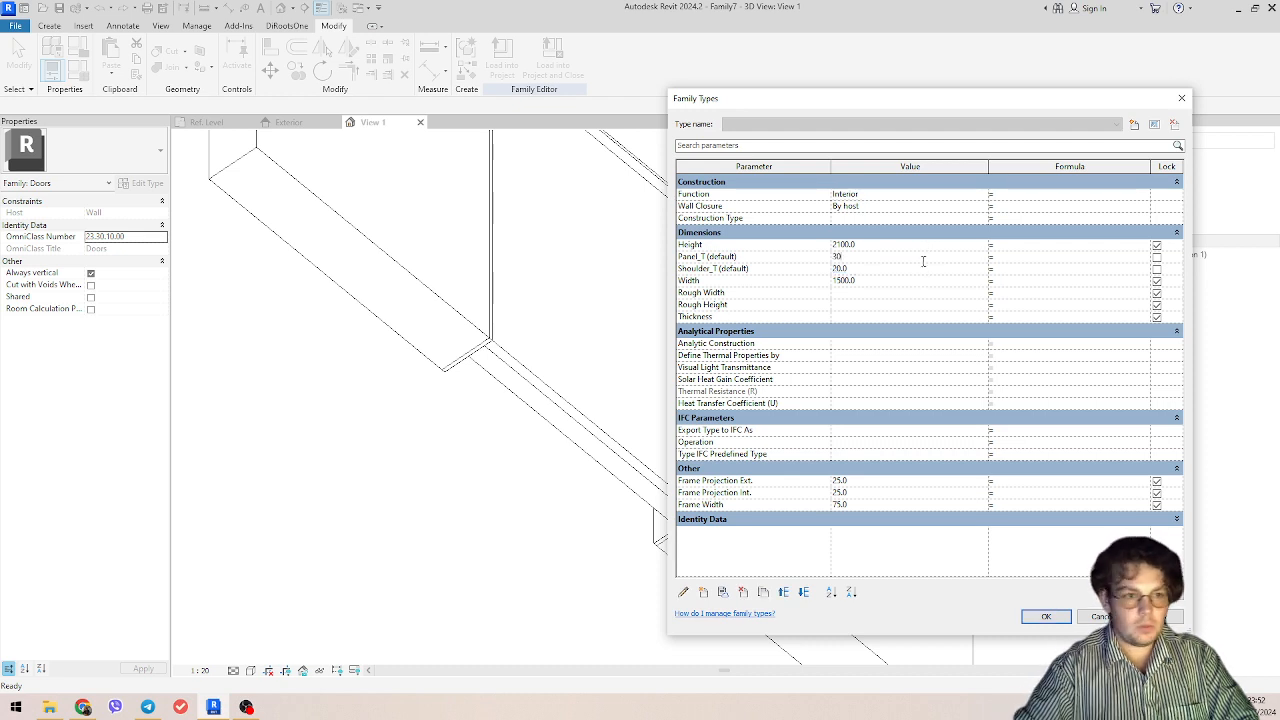
type("30")
left_click(884, 268)
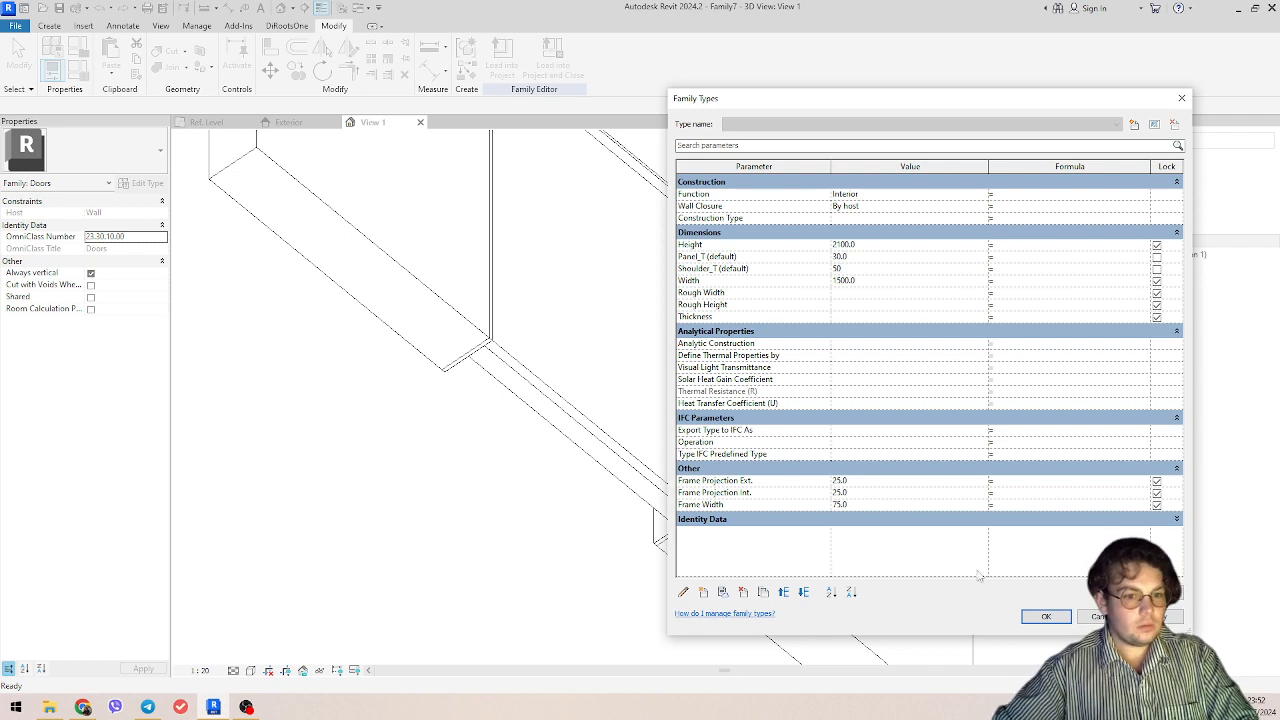
type("50")
left_click(1174, 617)
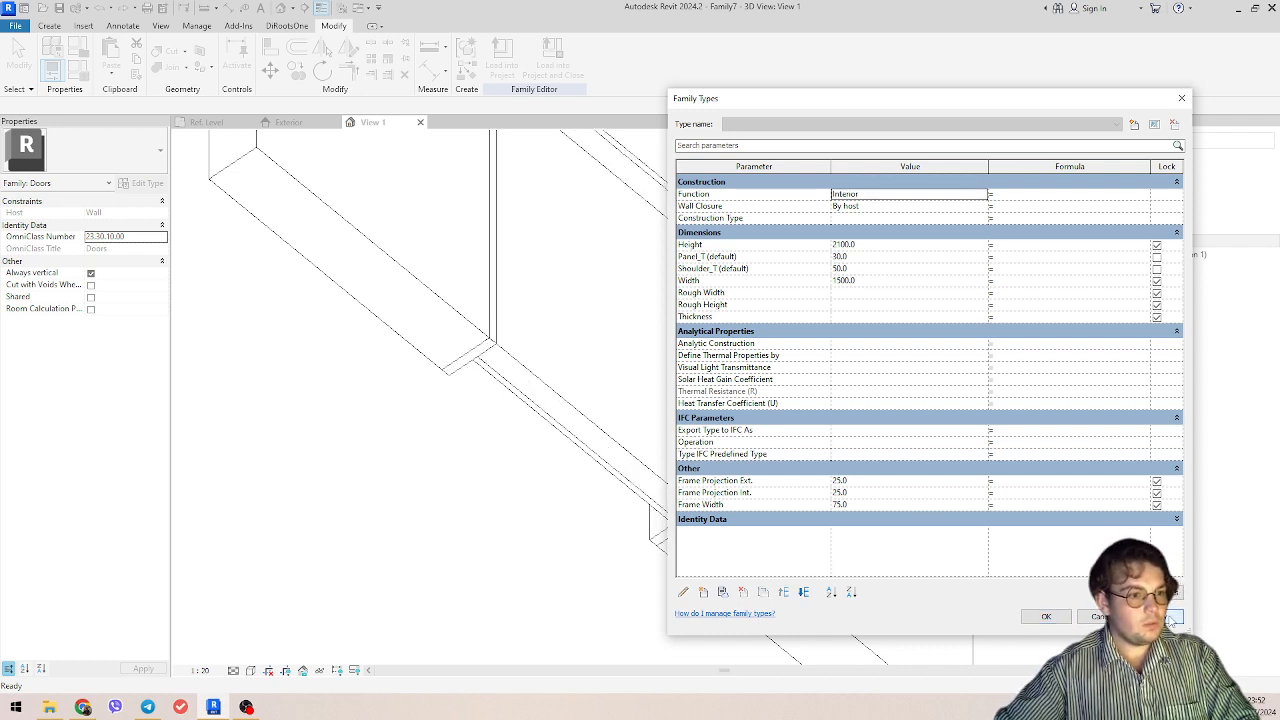
Step: Set Shoulder_T to 20 mm and the door's Width to 900 mm, apply them and accept the family types
left_click(887, 269)
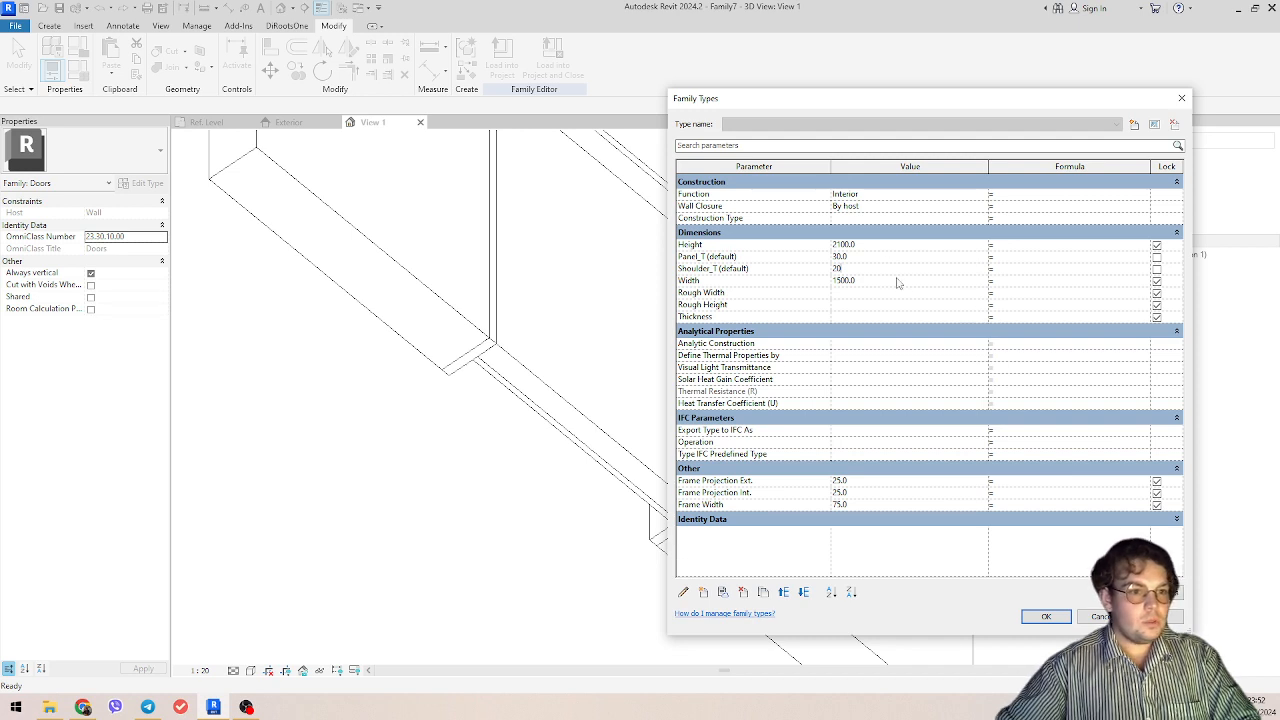
left_click(897, 280)
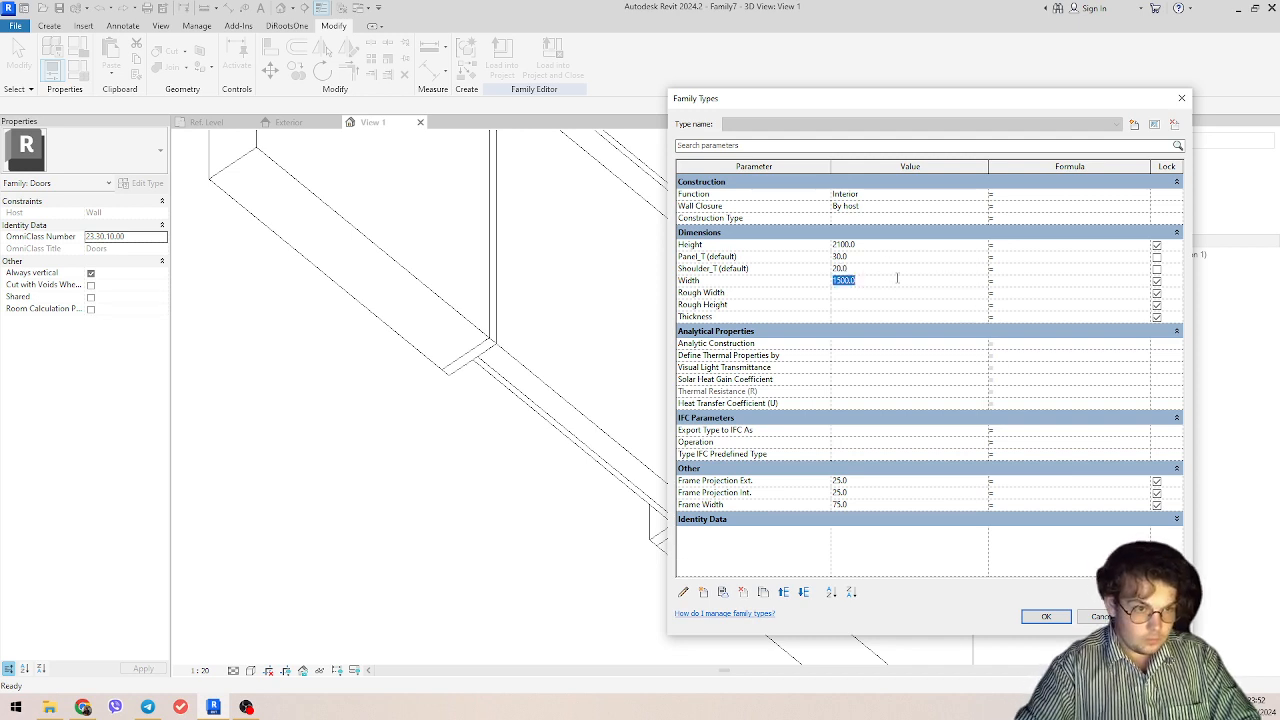
type("90")
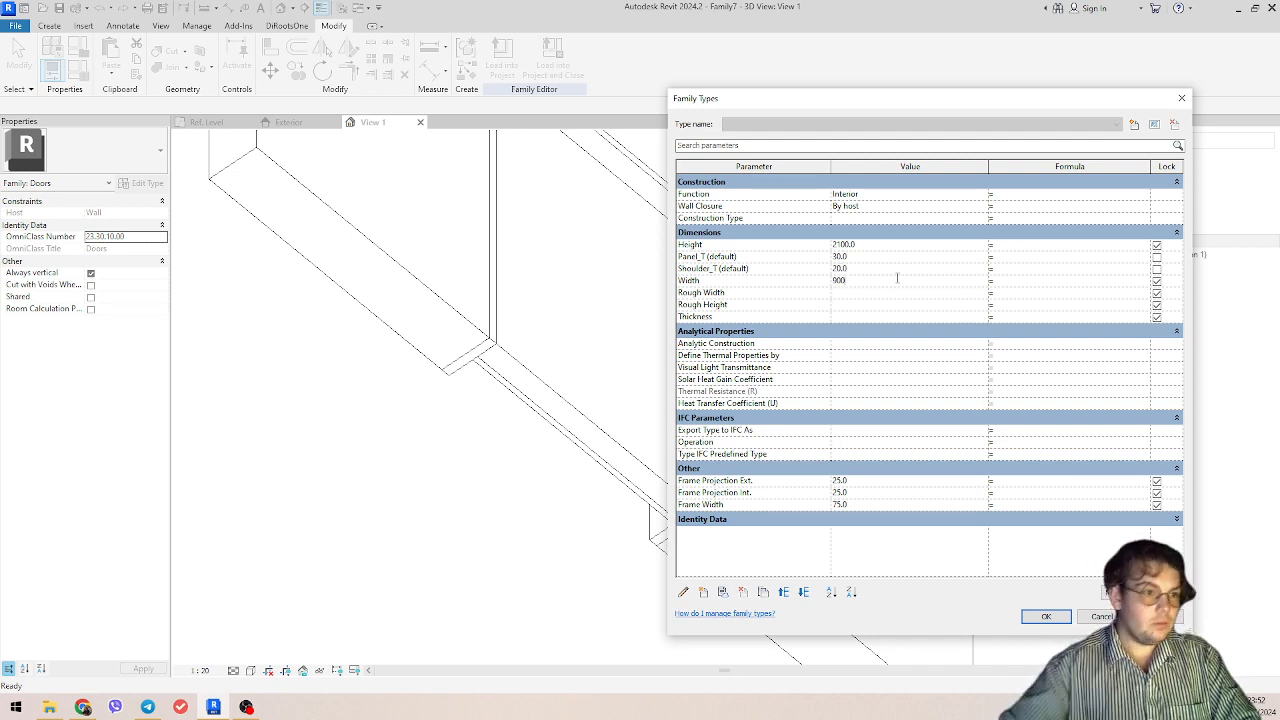
type("0")
left_click(1165, 616)
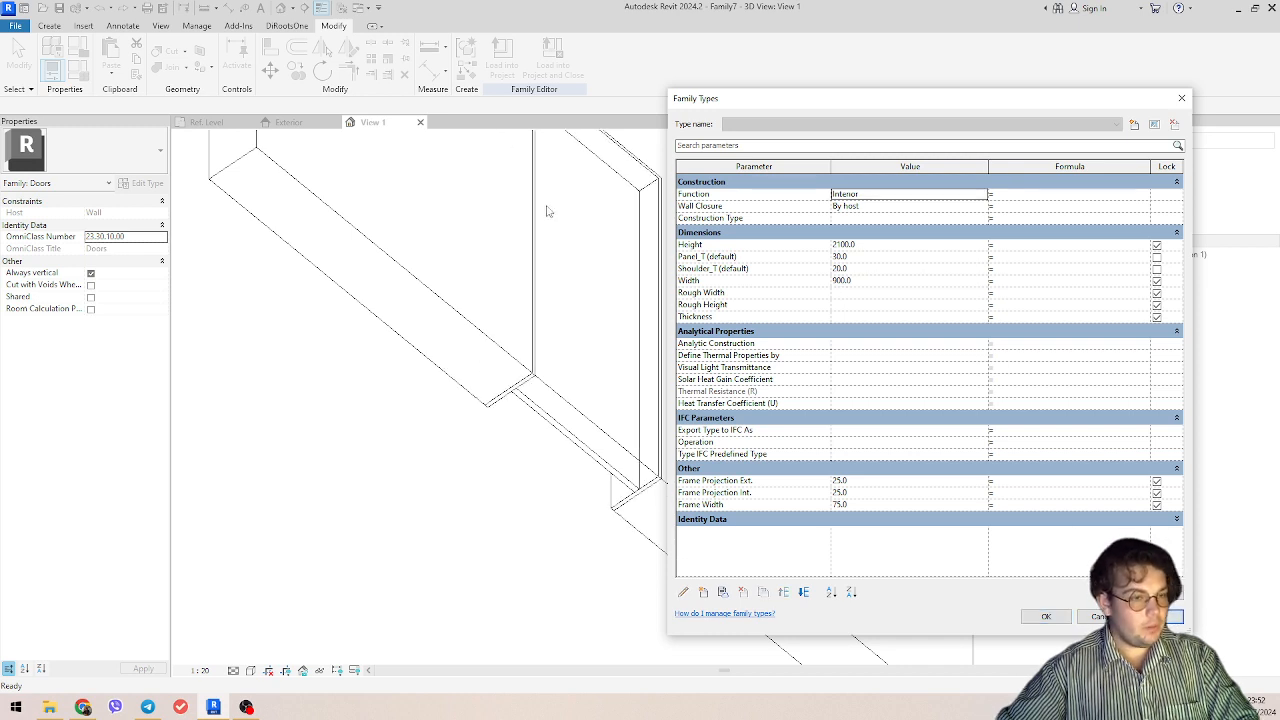
left_click(1048, 617)
Step: Examine the frame and door panel from several sides in the 3D view to check how they fit the wall opening
scroll(777, 457, "down", 2)
middle_click_drag(770, 460, 603, 562, "shift")
scroll(628, 460, "down", 2)
middle_click_drag(630, 462, 662, 470, "shift")
scroll(637, 443, "up", 4)
left_click(637, 422)
scroll(743, 517, "down", 2)
left_click(654, 611)
scroll(626, 571, "up", 3)
scroll(613, 332, "down", 2)
left_click(645, 356)
middle_click_drag(646, 357, 656, 545)
middle_click_drag(656, 545, 780, 480, "shift")
scroll(706, 369, "up", 3)
middle_click_drag(706, 369, 583, 500, "shift")
scroll(660, 411, "down", 2)
scroll(659, 512, "down", 2)
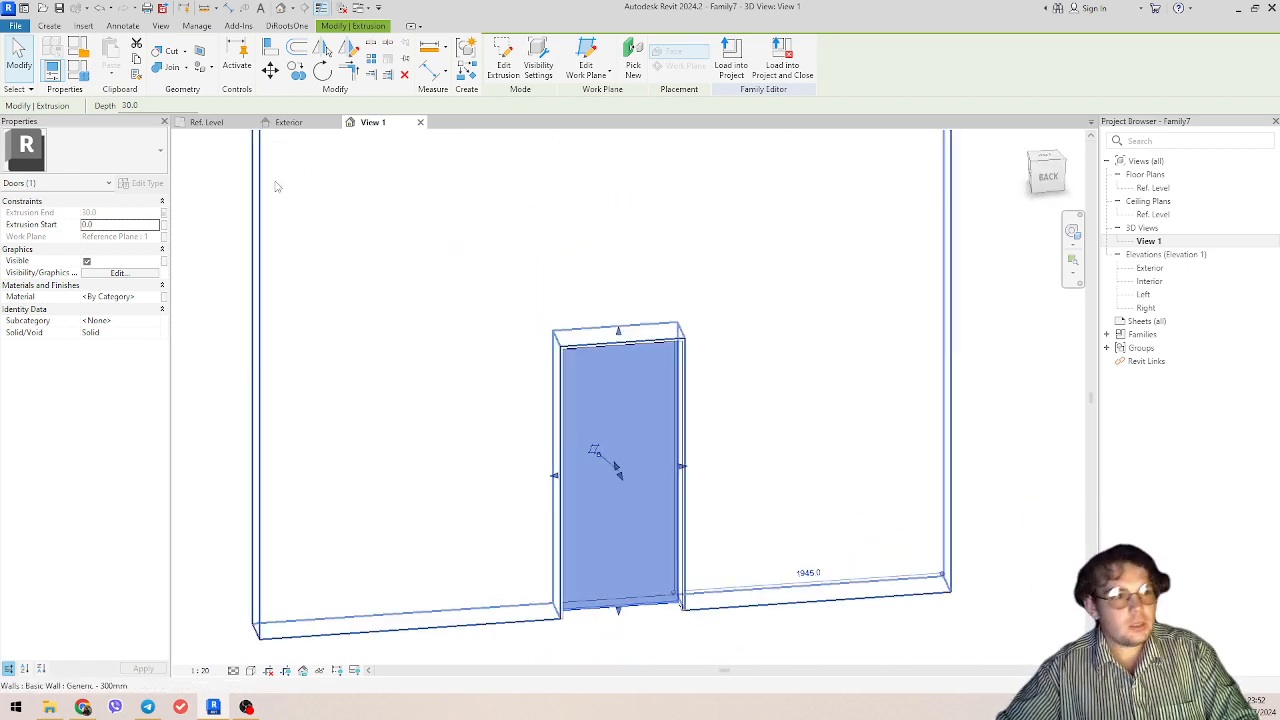
Step: Examine the frame sweep and panel extrusion in the Ref. Level floor plan, checking their position within the wall
left_click(210, 122)
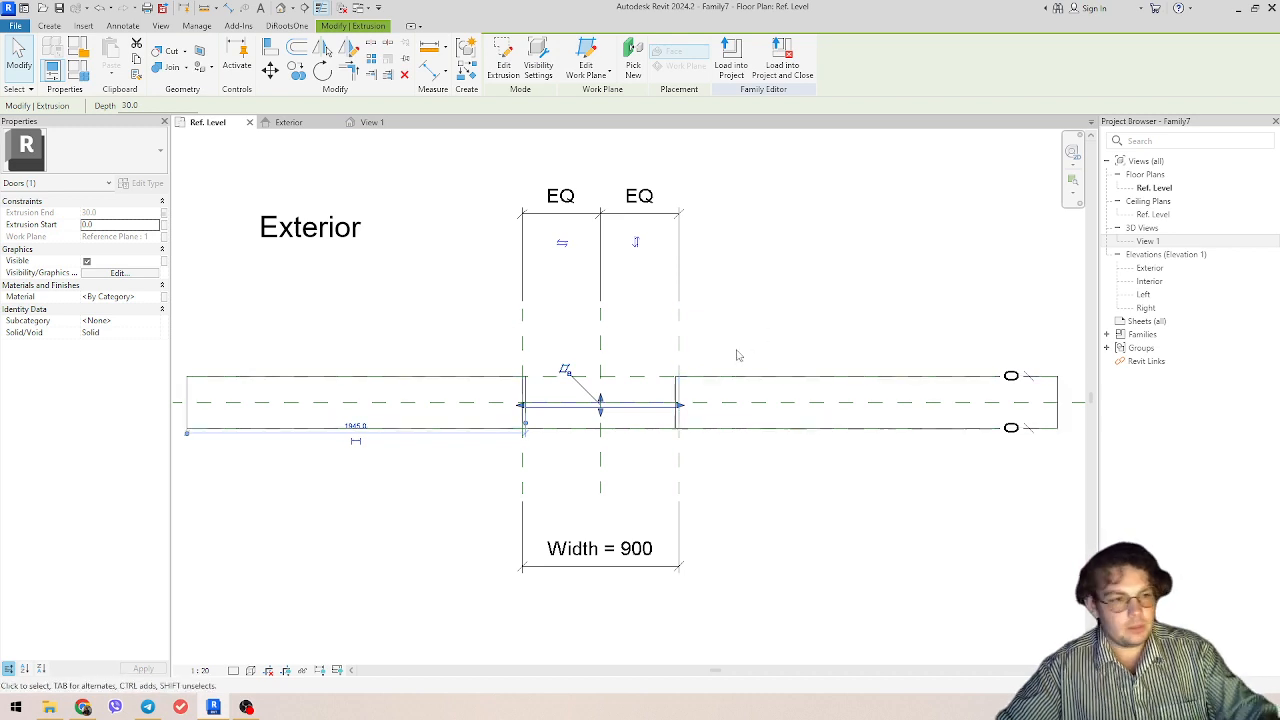
scroll(697, 409, "up", 3)
scroll(547, 412, "up", 2)
left_click(549, 441)
left_click(569, 471)
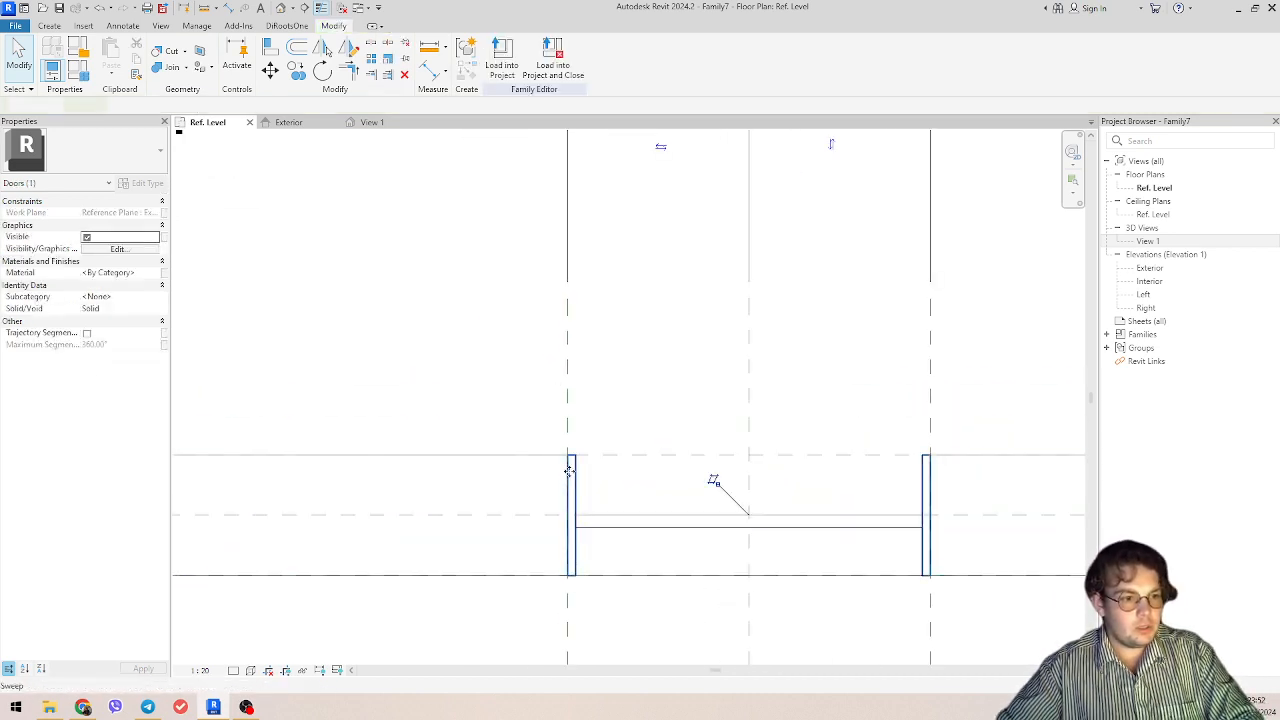
left_click(829, 527)
scroll(830, 515, "down", 3)
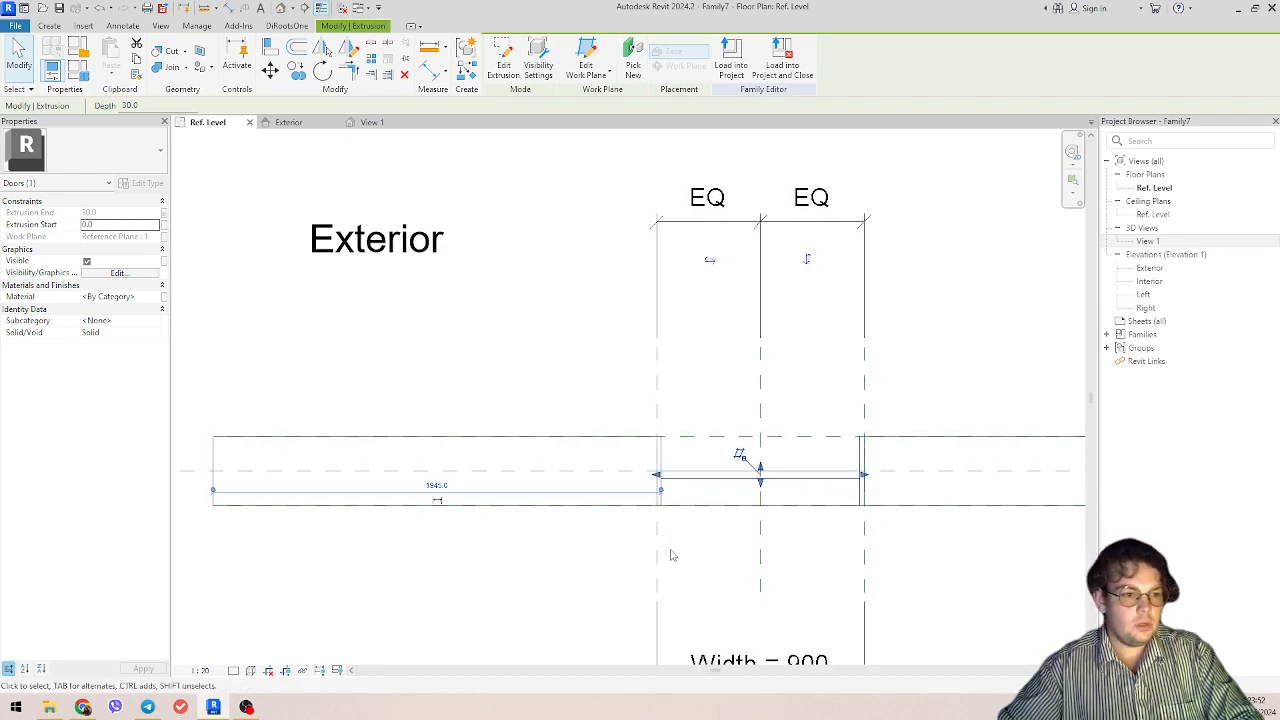
left_click(1026, 347)
middle_click_drag(1026, 347, 923, 306)
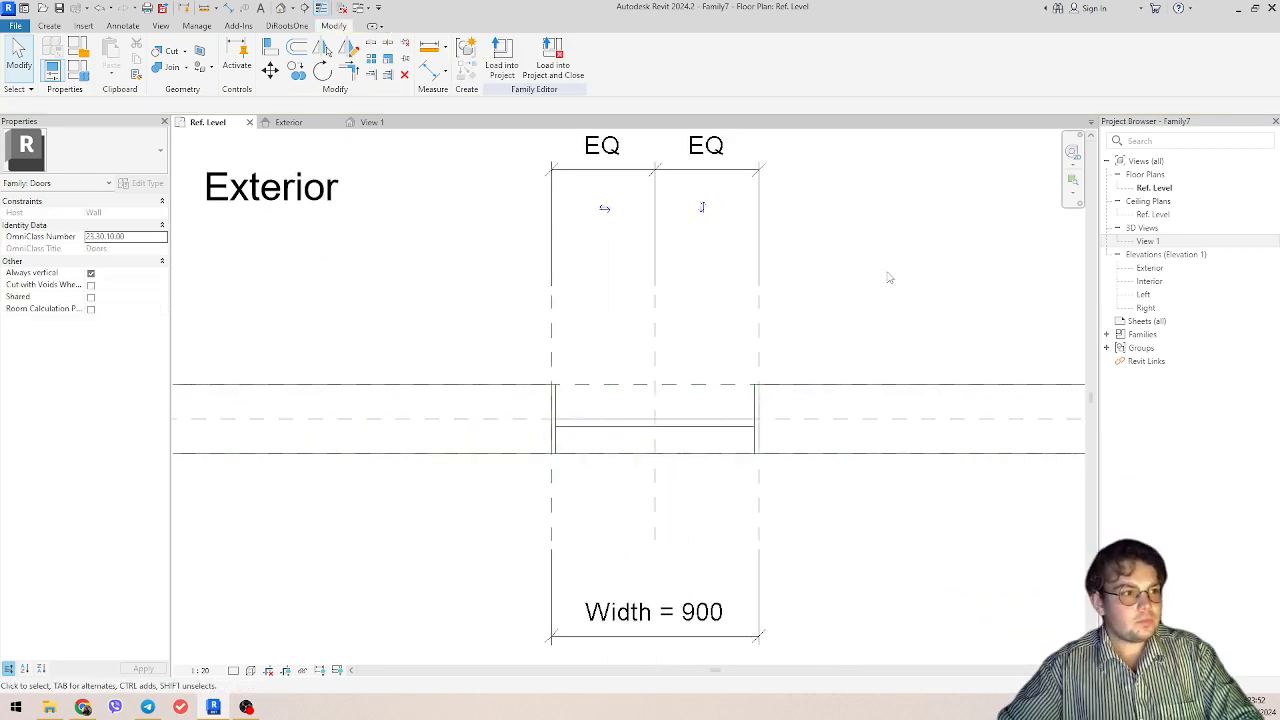
scroll(930, 293, "down", 2)
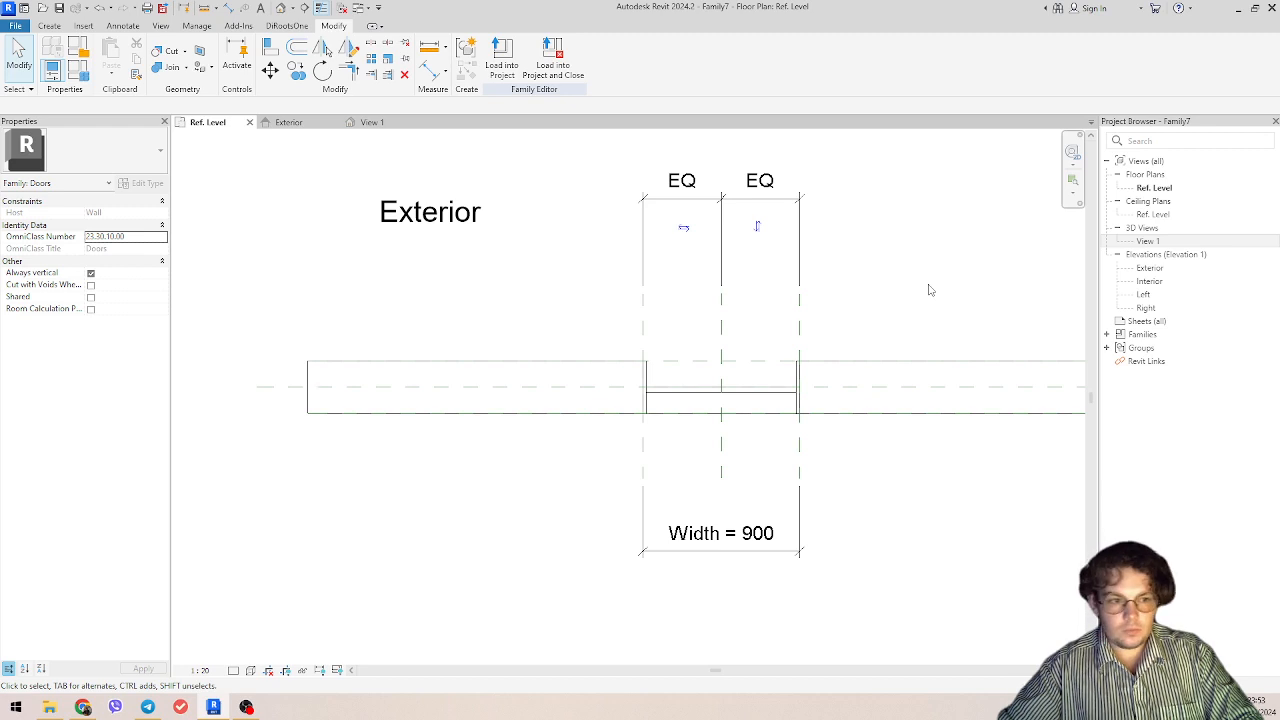